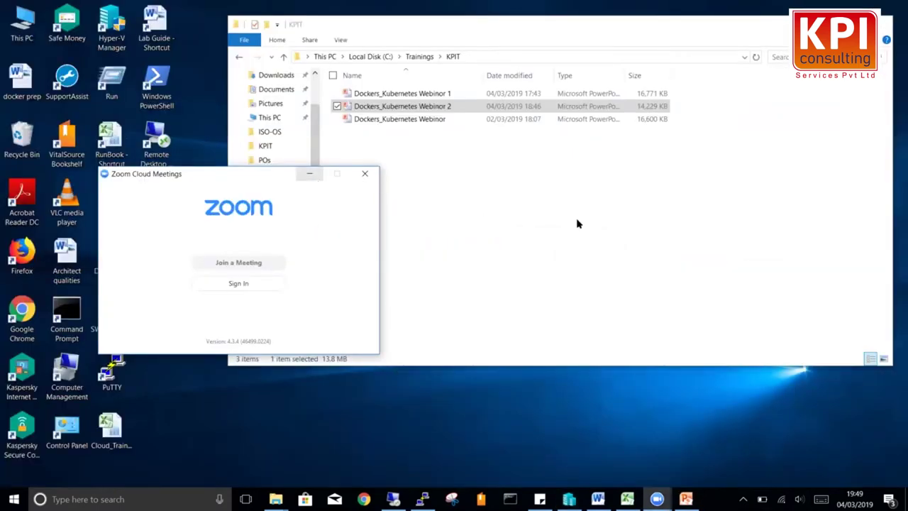
Step: Set aside the Zoom and File Explorer windows and switch to the 192.168.10.132 remote server session
click(309, 174)
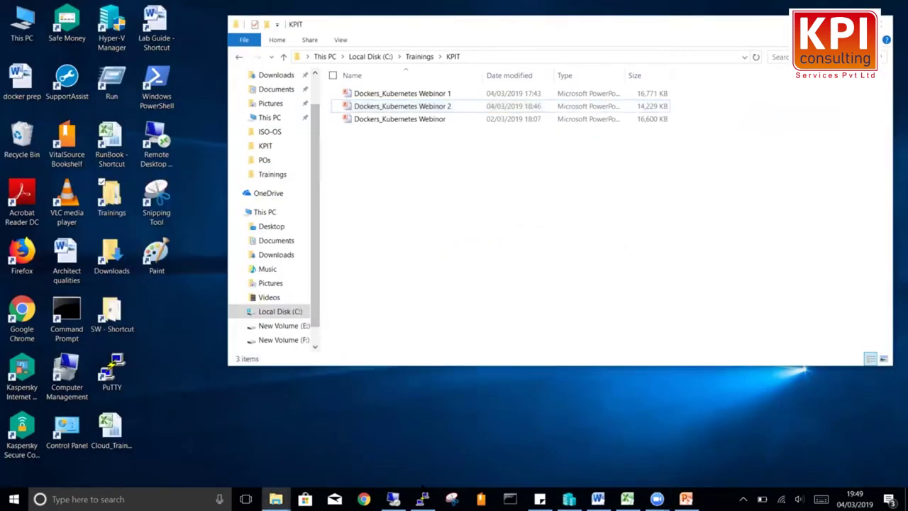
click(473, 433)
click(392, 499)
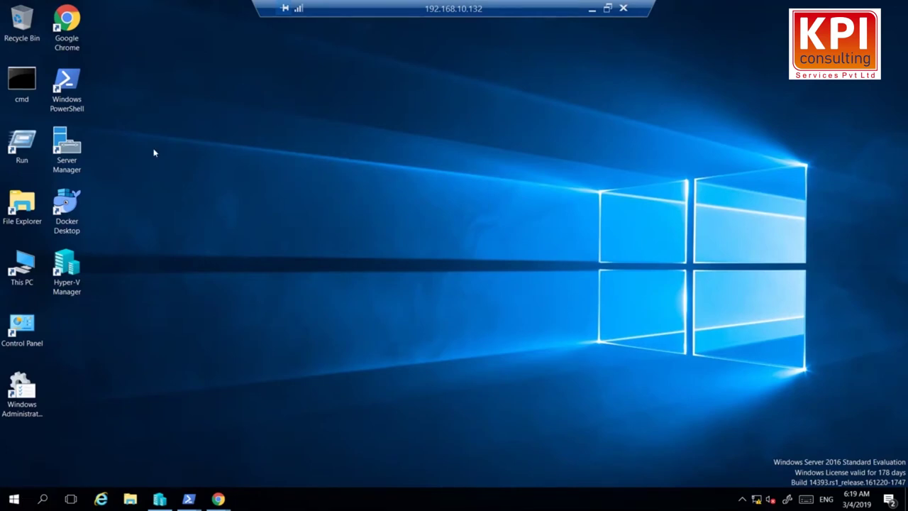
Step: Launch Server Manager maximized and start the Add Roles and Features wizard
double_click(68, 153)
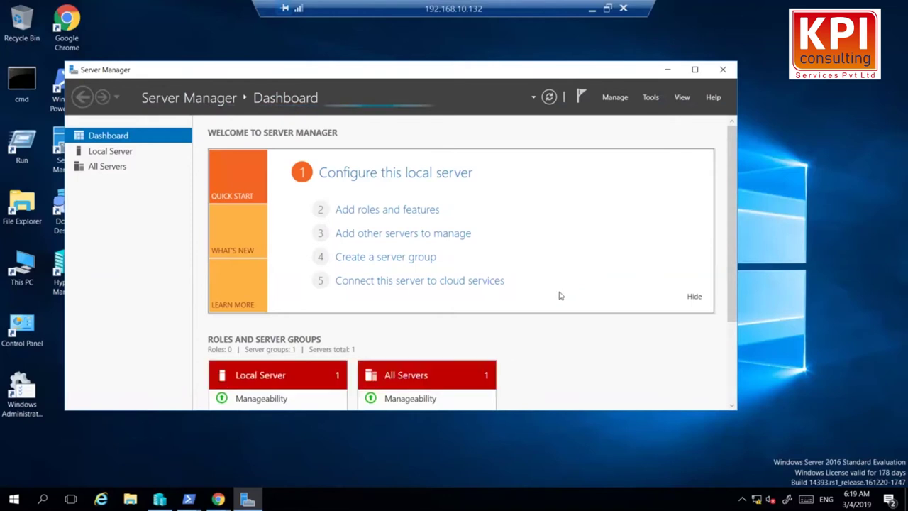
double_click(597, 70)
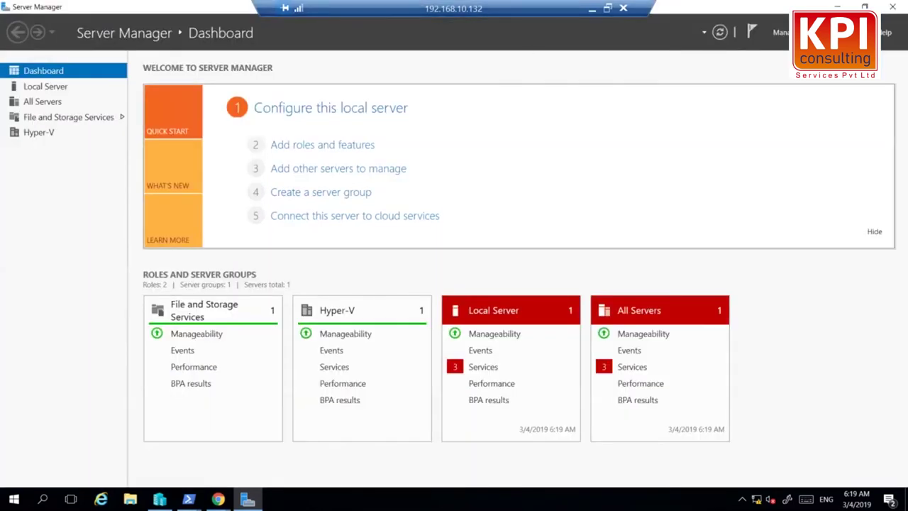
click(845, 32)
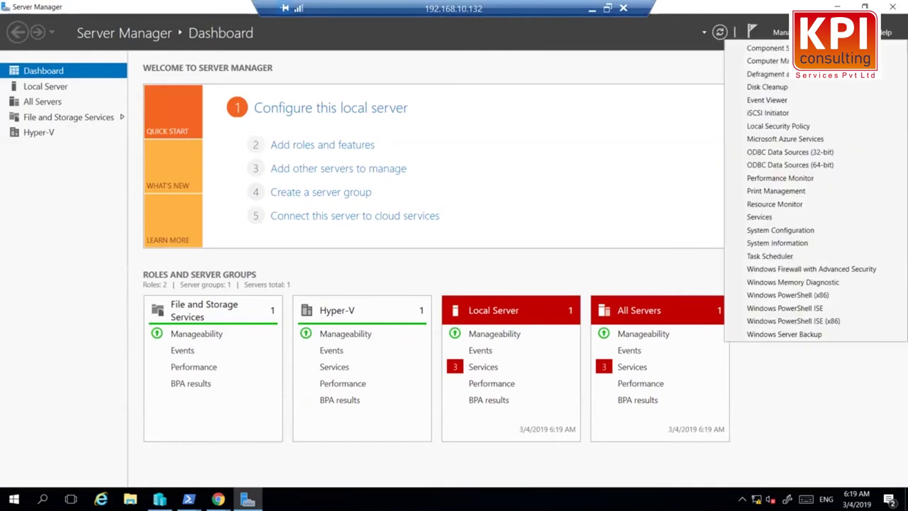
click(783, 33)
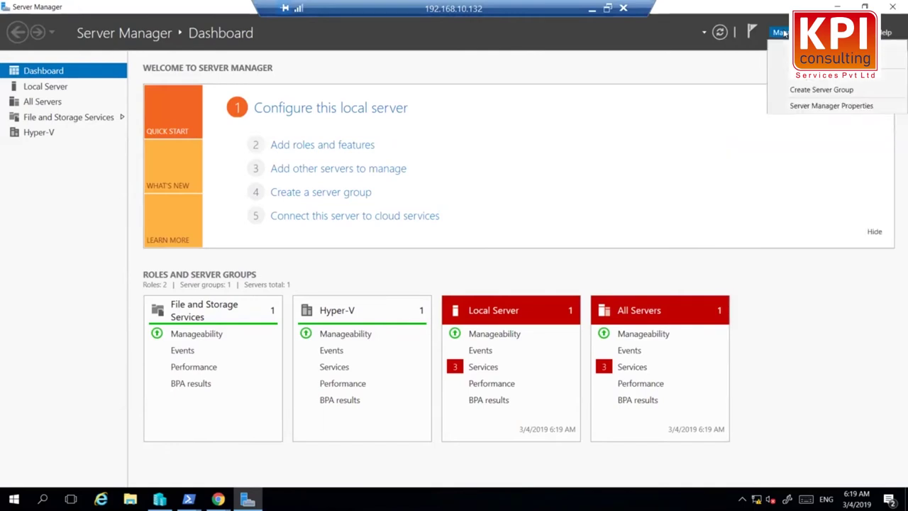
click(837, 48)
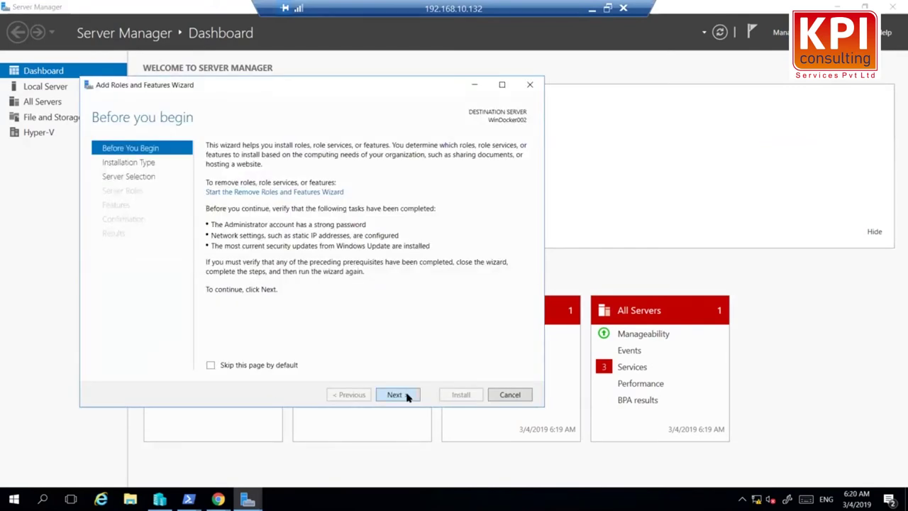
Step: Advance to the Features page, confirm Containers is installed, cancel, and restore Server Manager to a window
click(408, 396)
click(408, 396)
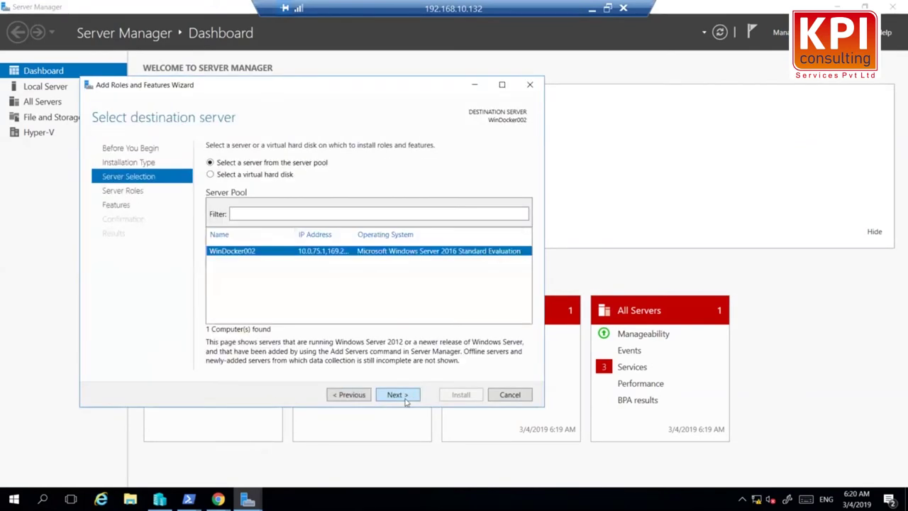
click(404, 396)
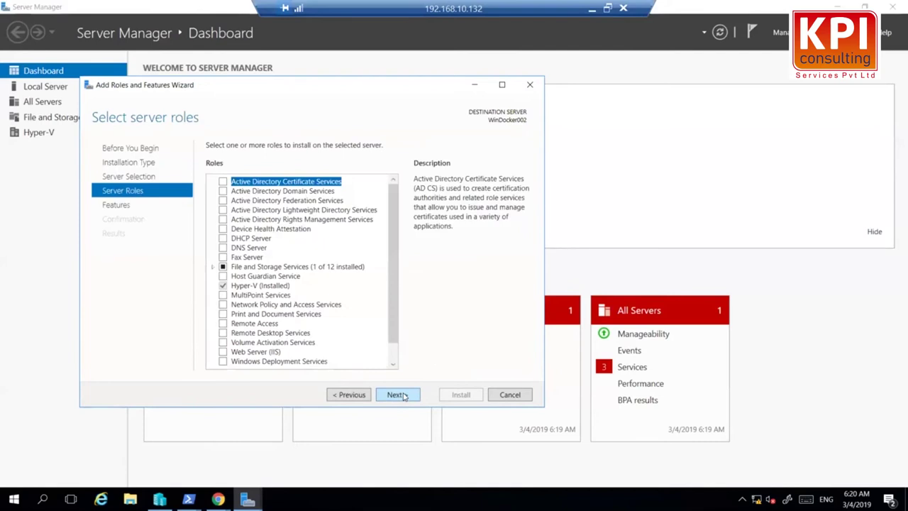
click(403, 396)
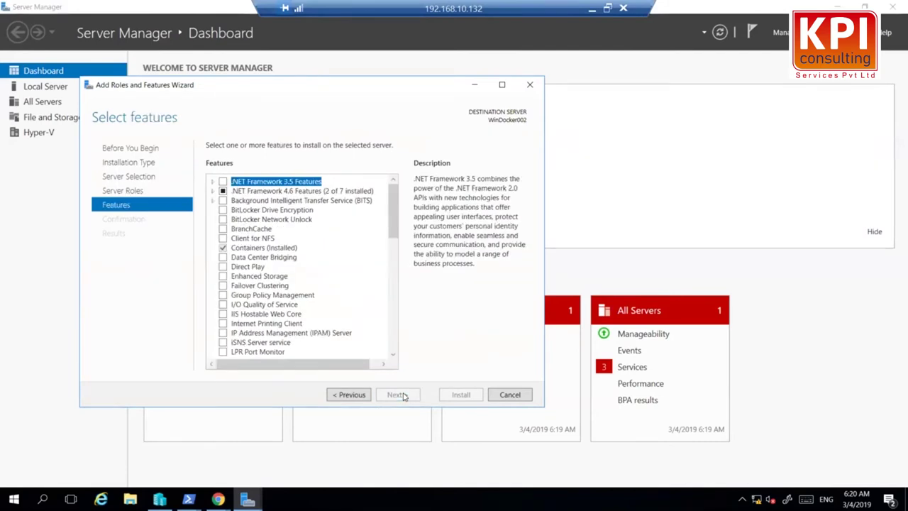
click(263, 248)
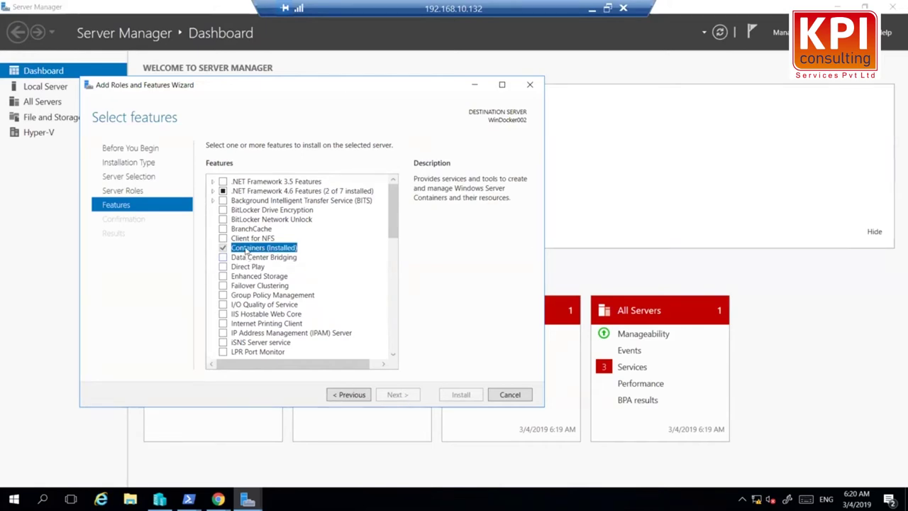
click(510, 395)
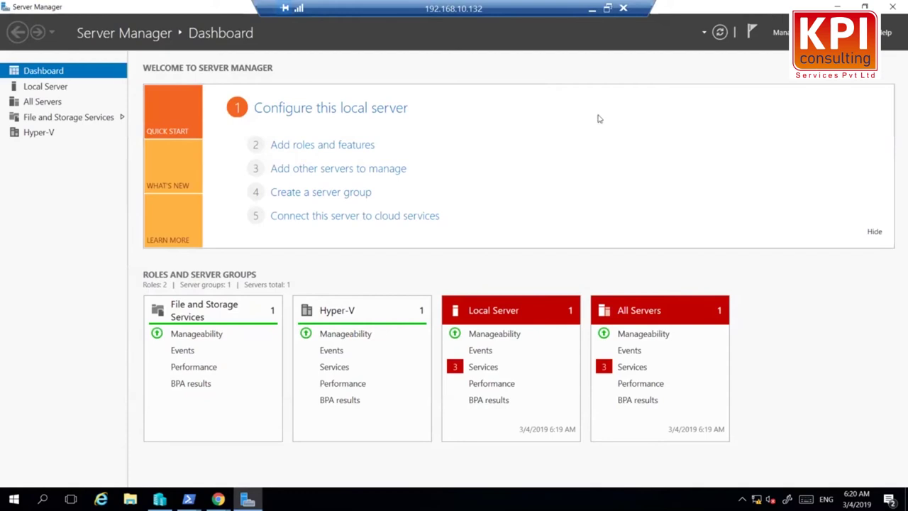
key(super+Down)
drag(543, 66, 614, 52)
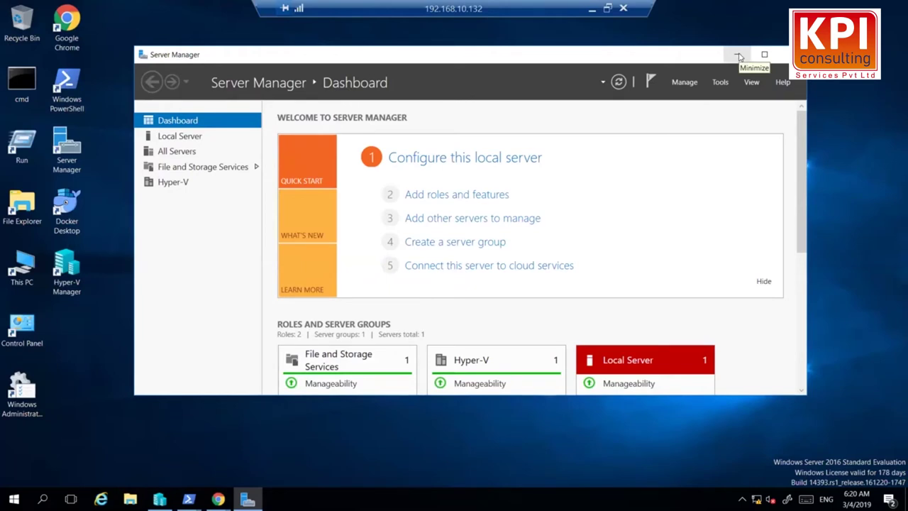
Step: Minimize Server Manager, check the hidden tray icons, and start Docker Desktop
click(738, 56)
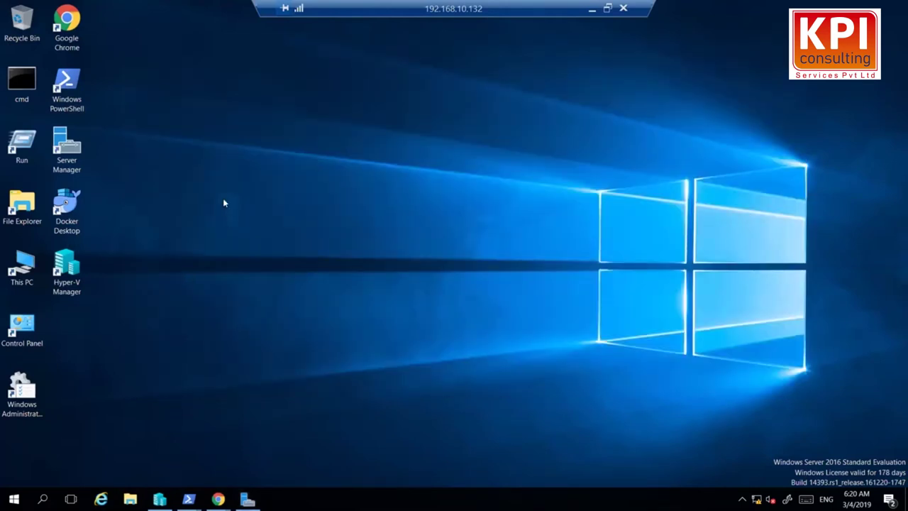
click(742, 499)
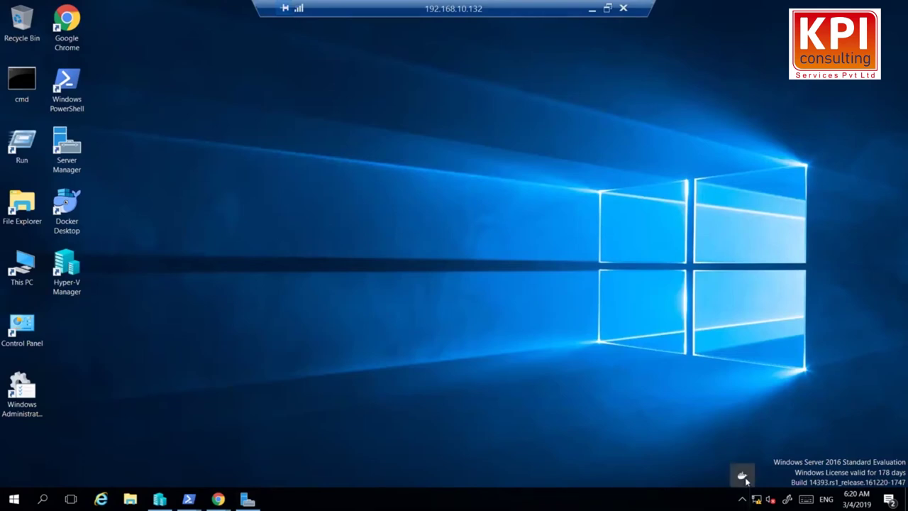
click(290, 259)
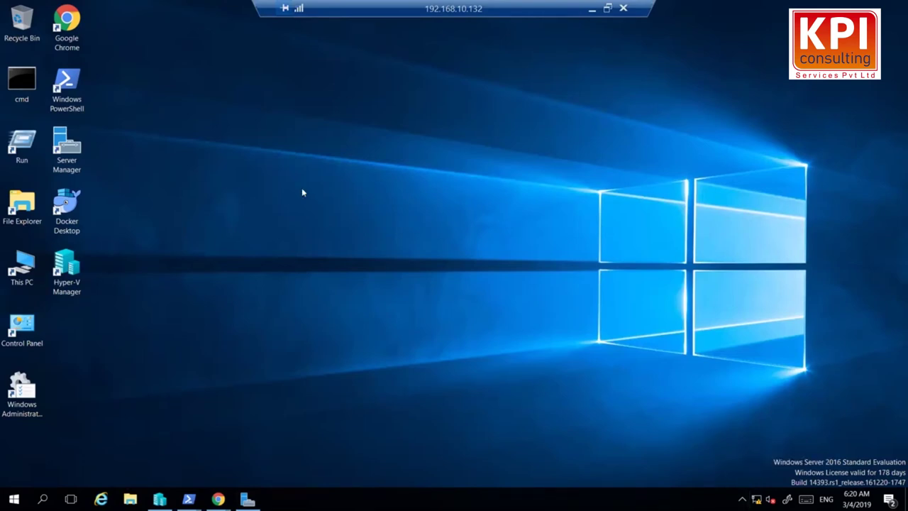
double_click(69, 207)
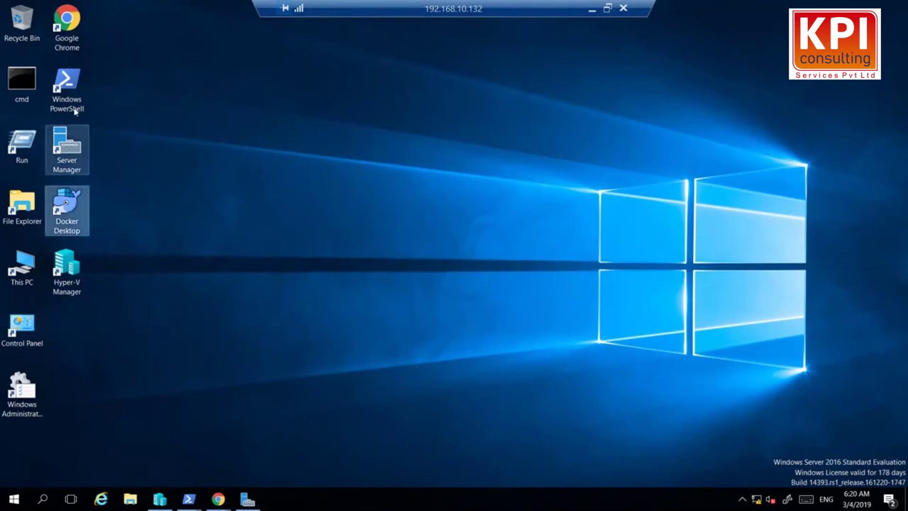
Step: Open Windows PowerShell as administrator and position its window
right_click(69, 83)
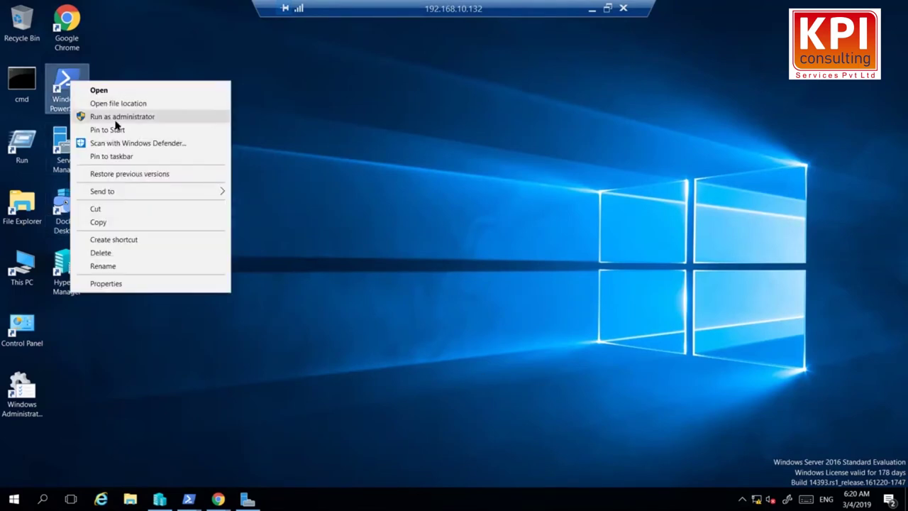
click(116, 117)
drag(81, 9, 446, 89)
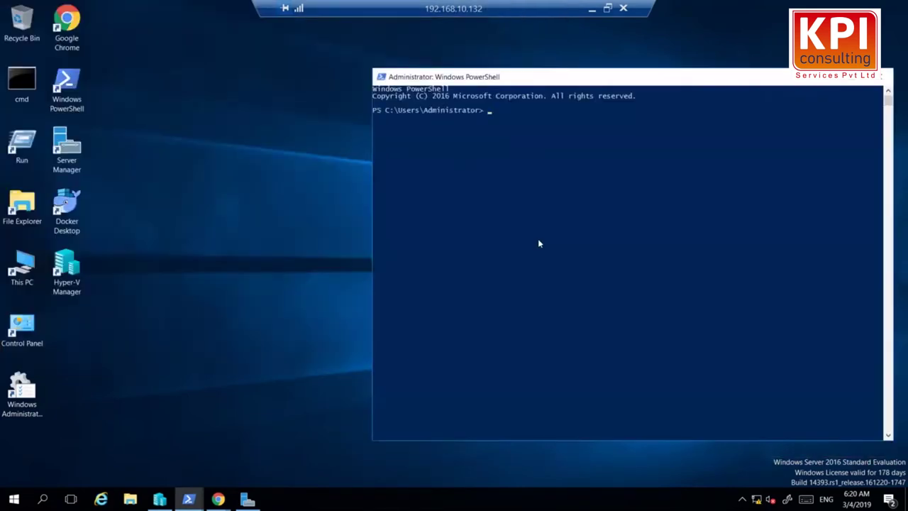
drag(541, 76, 509, 70)
click(551, 139)
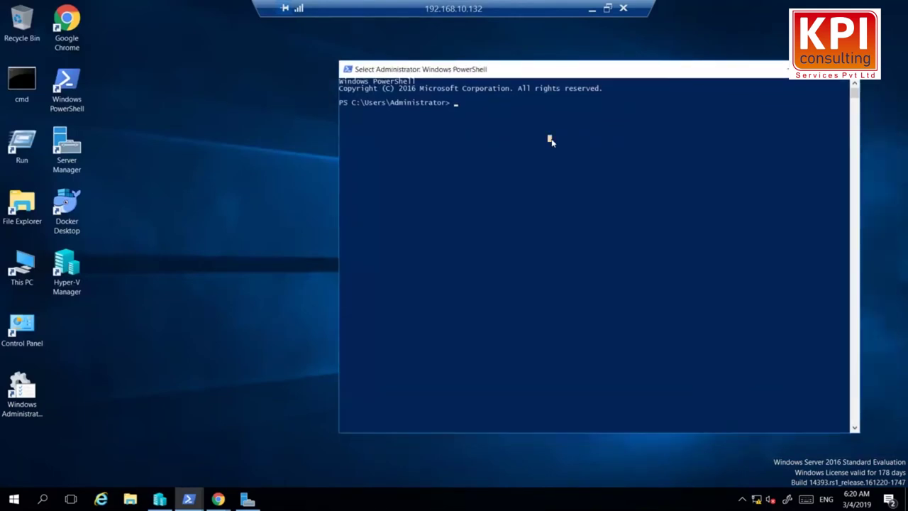
Step: Run docker, docker ps and docker ps -a, showing no containers
text(docker)
key(Return)
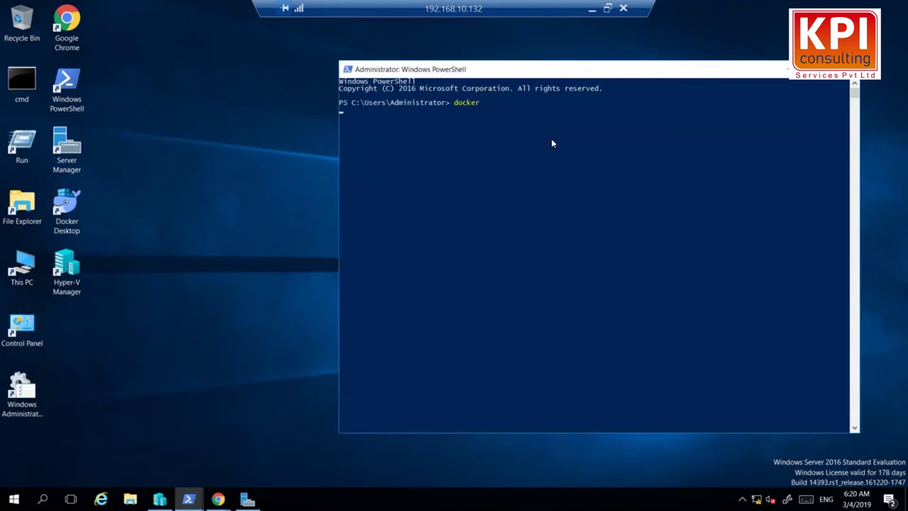
text(d)
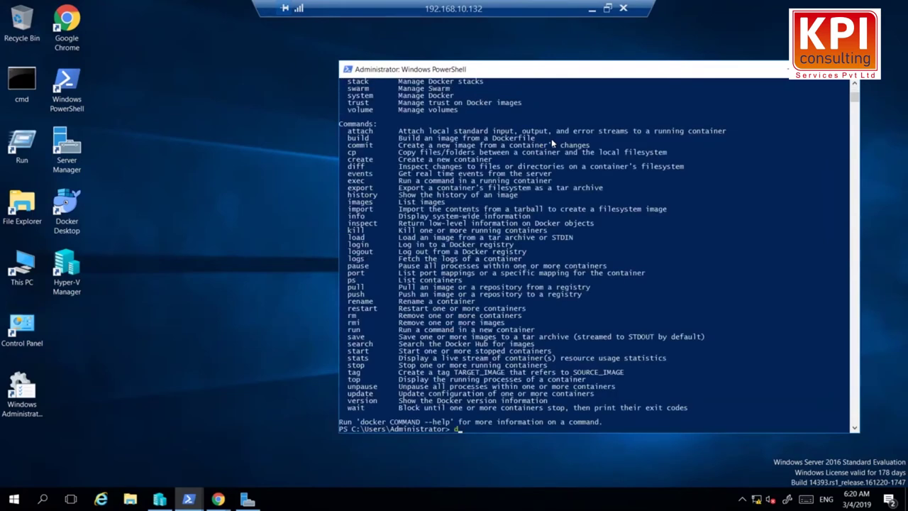
text(ocker ps)
key(Return)
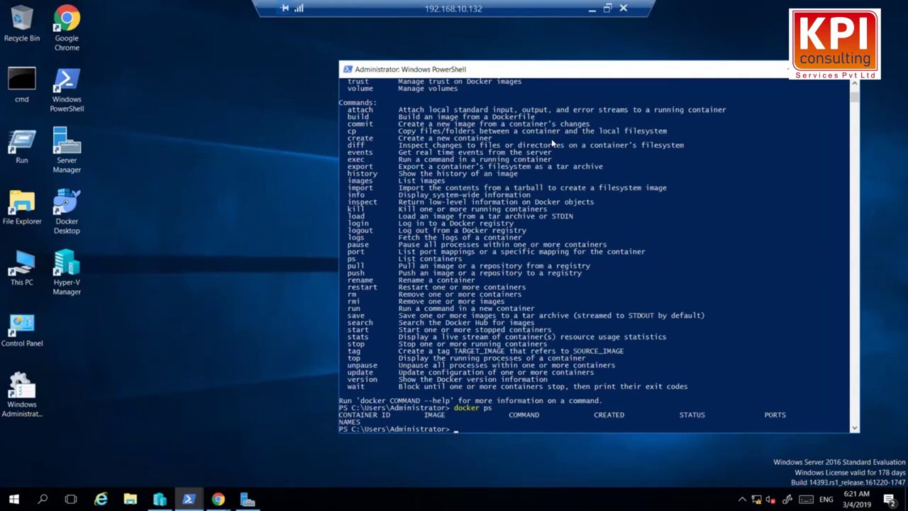
key(Up)
text(-a)
key(Return)
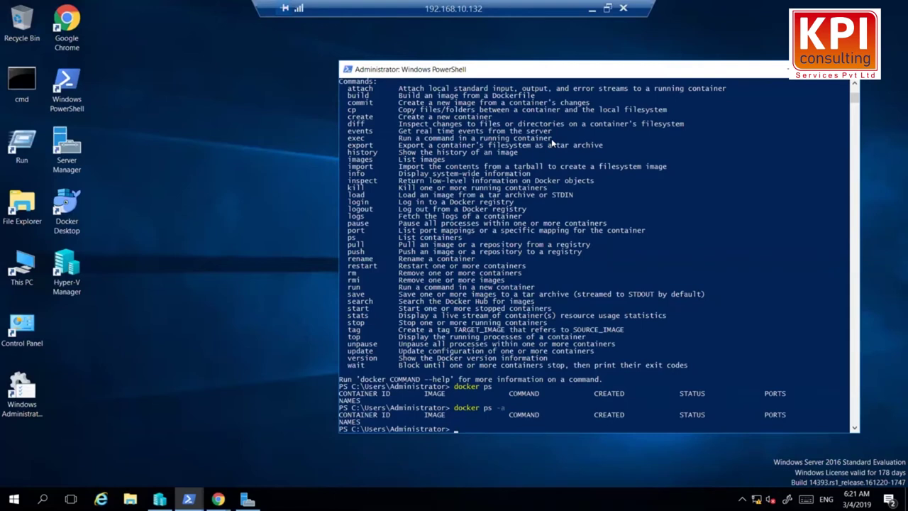
Step: Run docker images, which lists no images, and check the network status showing No Internet
drag(665, 71, 517, 41)
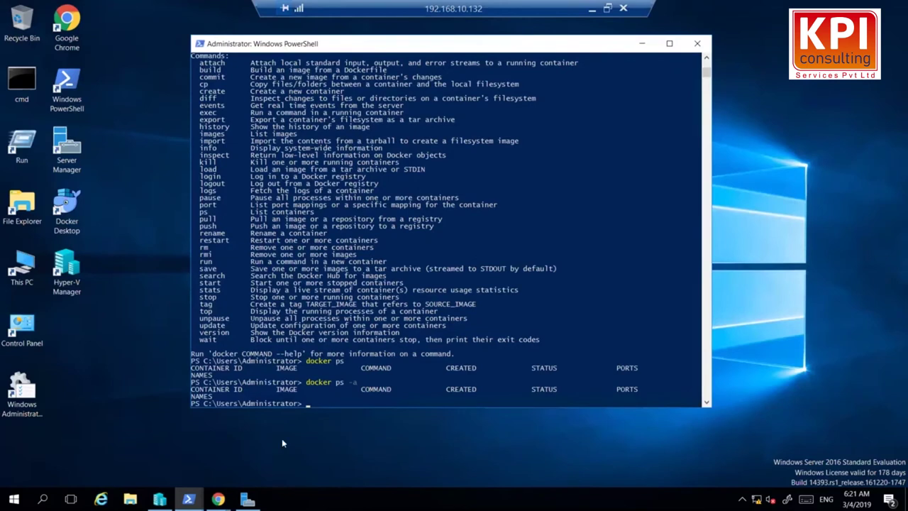
click(469, 248)
scroll(469, 249, down, 2)
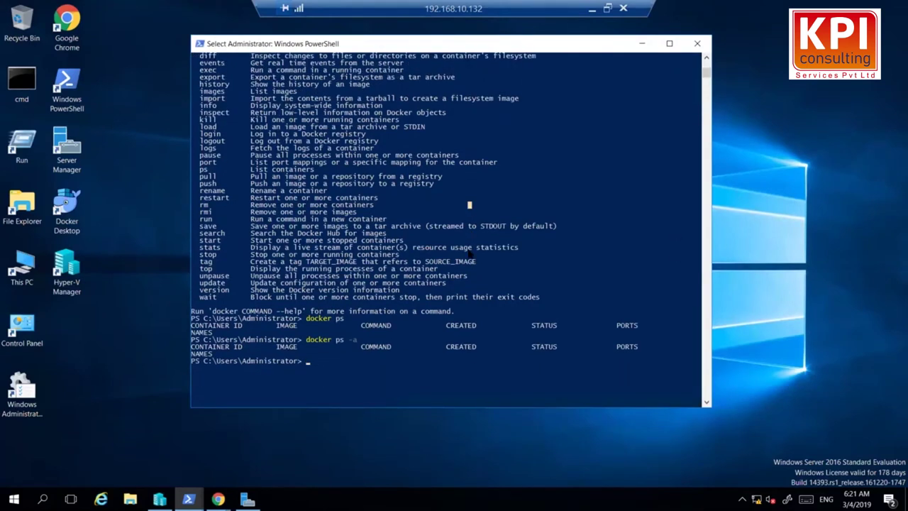
key(Escape)
text(dock)
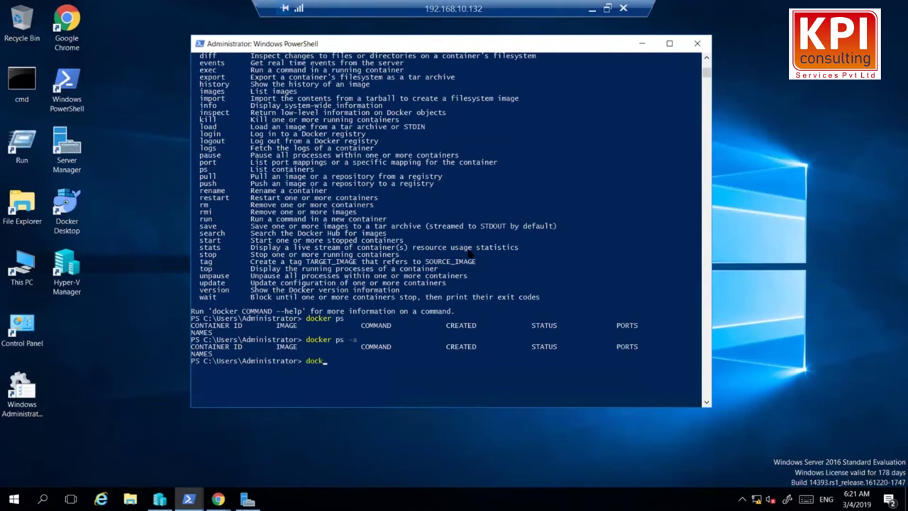
text(er images)
key(Return)
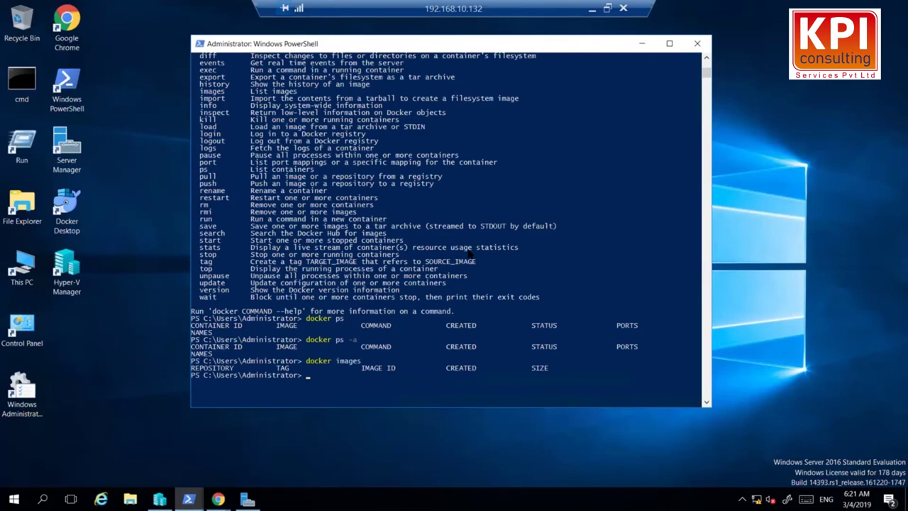
click(479, 235)
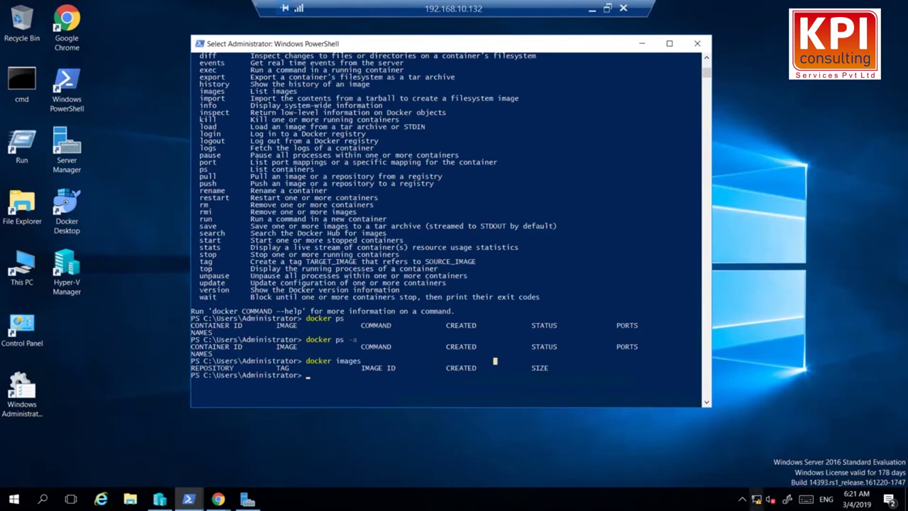
click(757, 499)
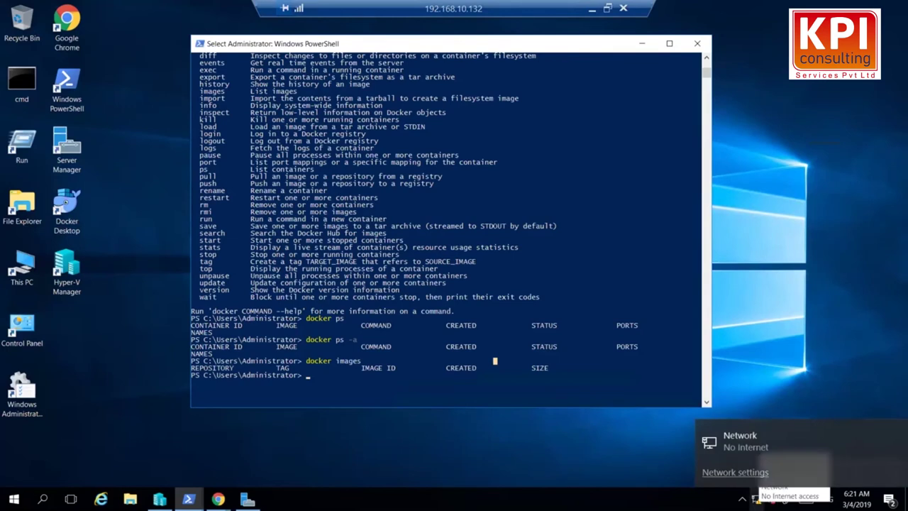
Step: Open Network and Sharing Center from File Explorer's Network item and go to adapter settings
click(757, 499)
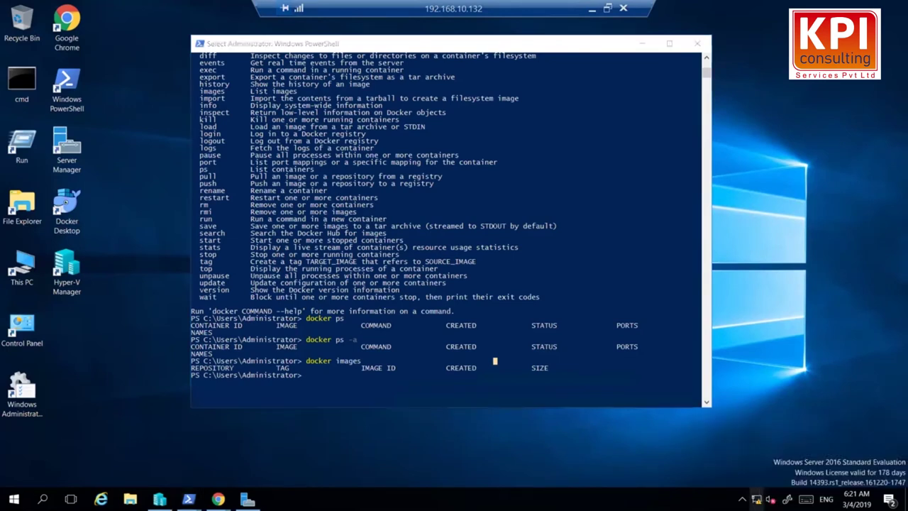
click(757, 498)
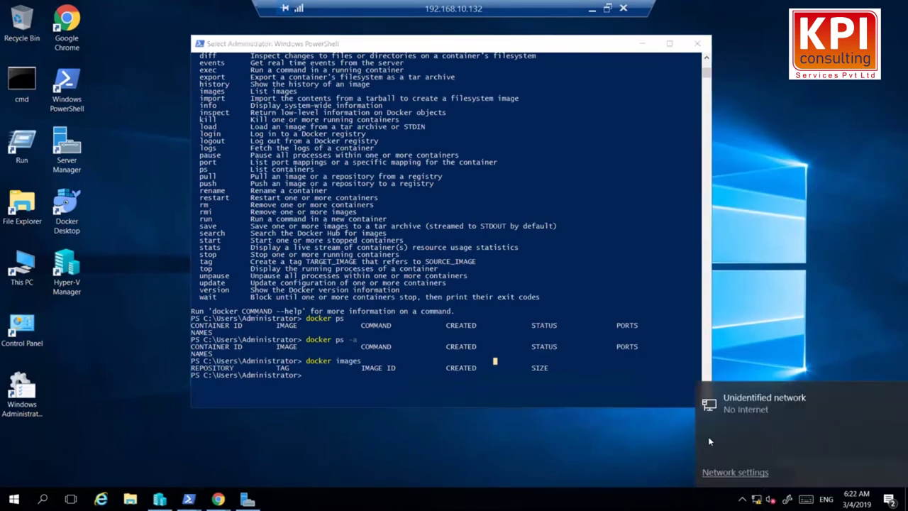
click(431, 181)
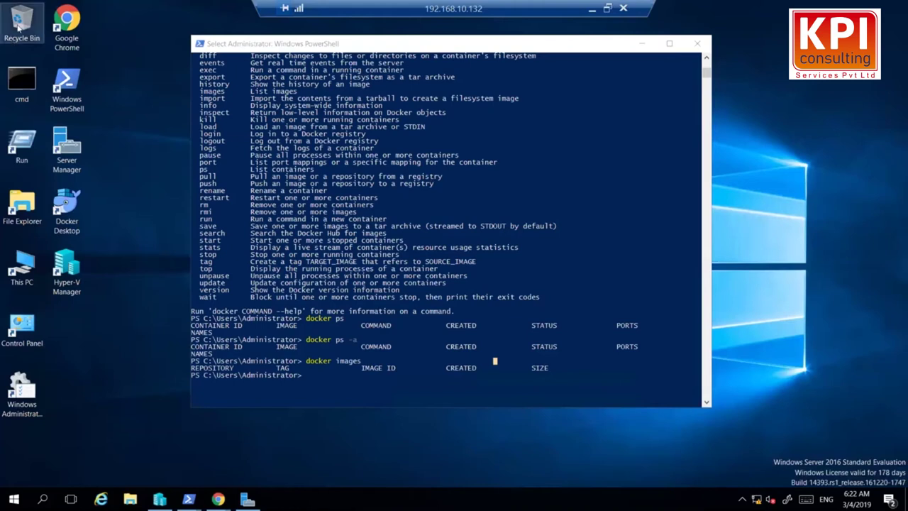
double_click(22, 213)
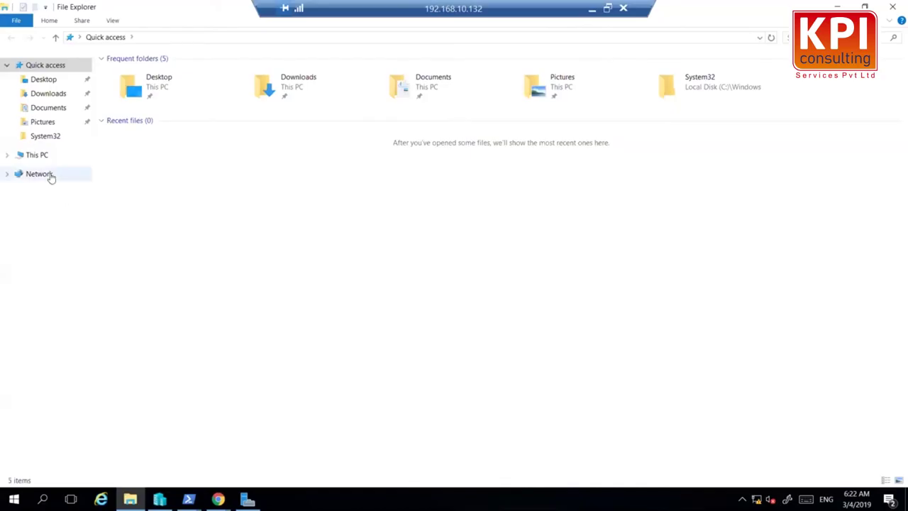
right_click(50, 175)
click(87, 289)
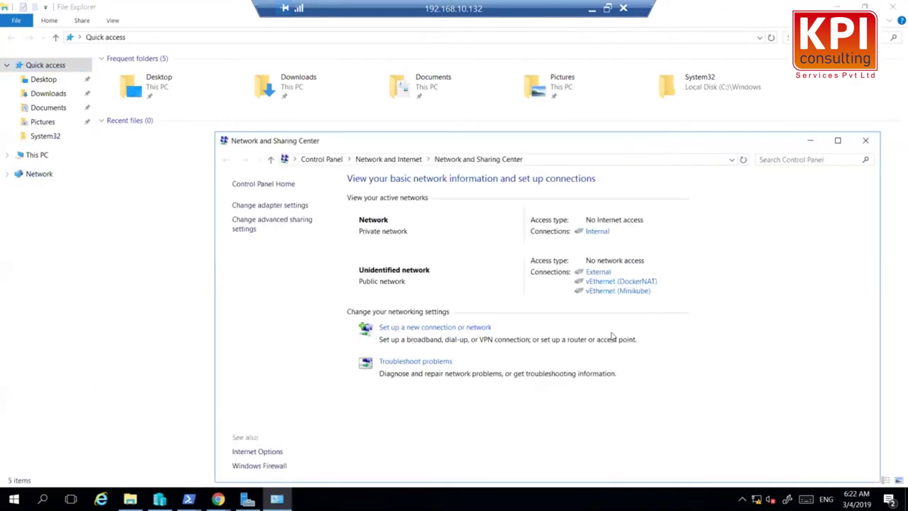
click(258, 206)
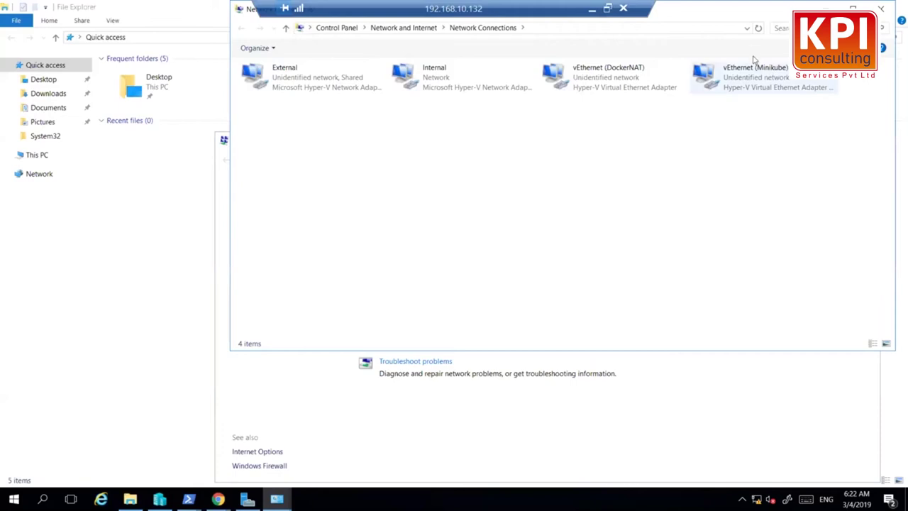
Step: Turn off Internet Connection Sharing on the External adapter and minimize the network windows
drag(767, 10, 594, 76)
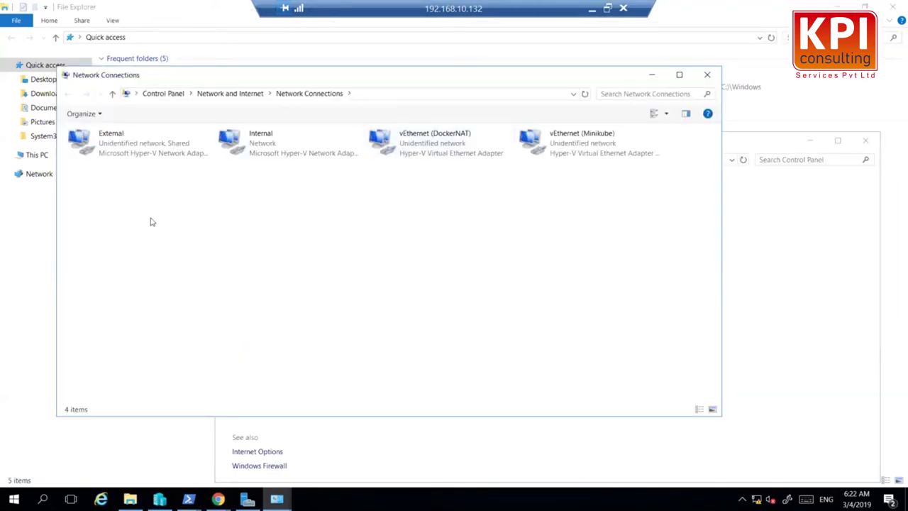
click(143, 150)
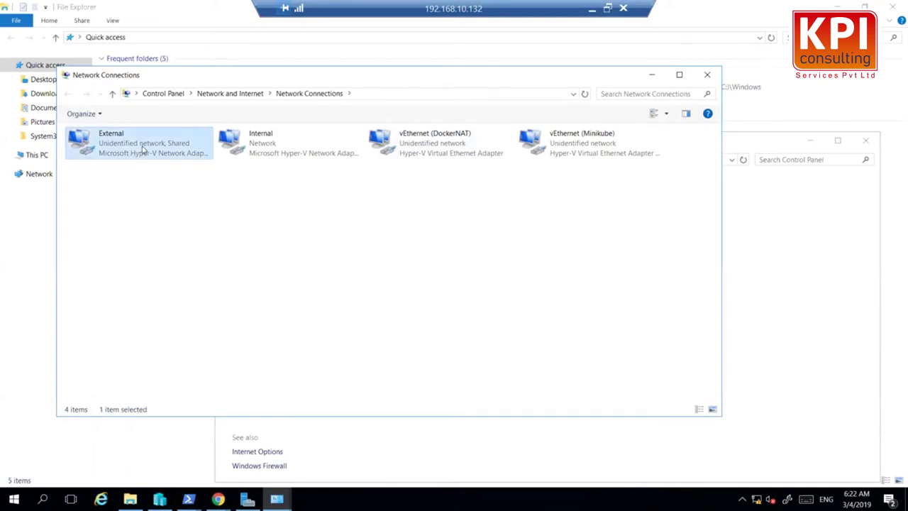
right_click(142, 149)
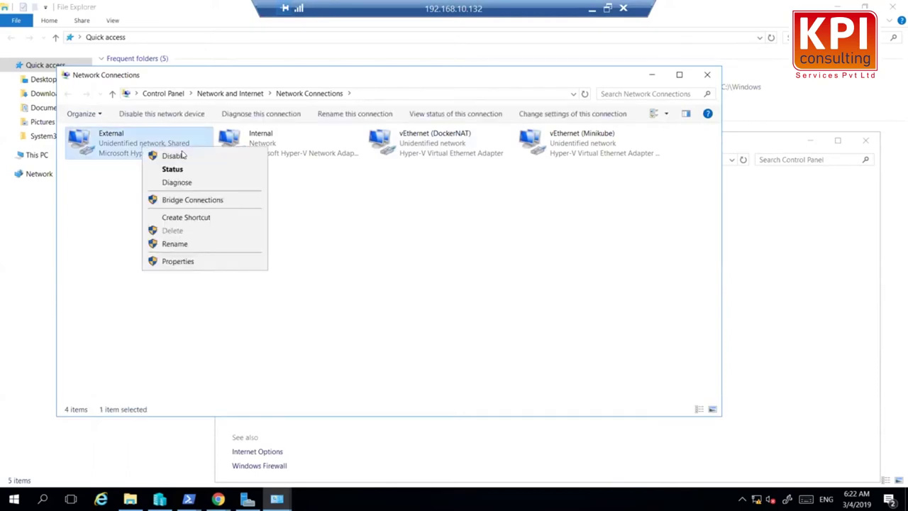
click(199, 264)
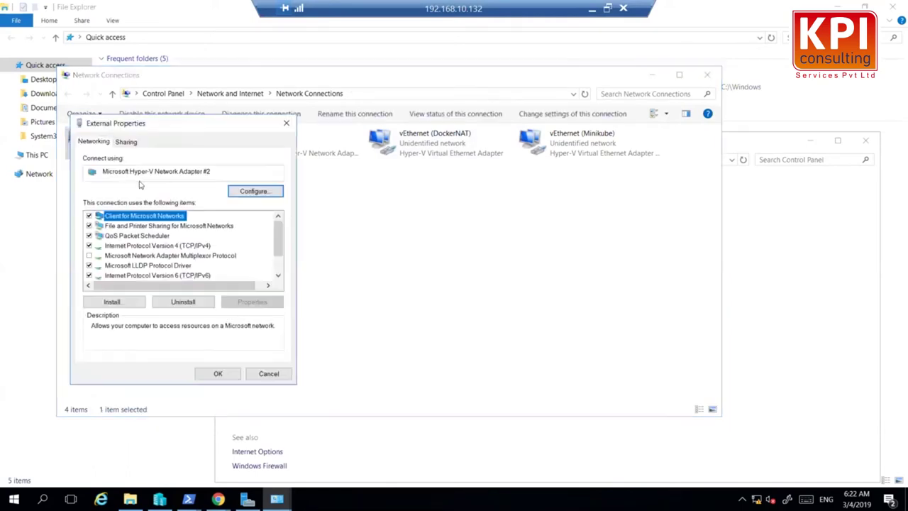
click(128, 145)
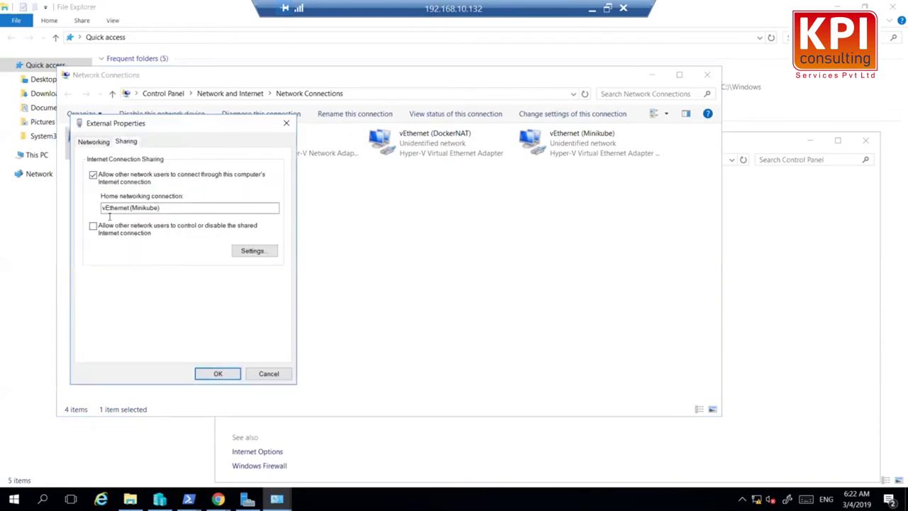
click(93, 175)
click(232, 376)
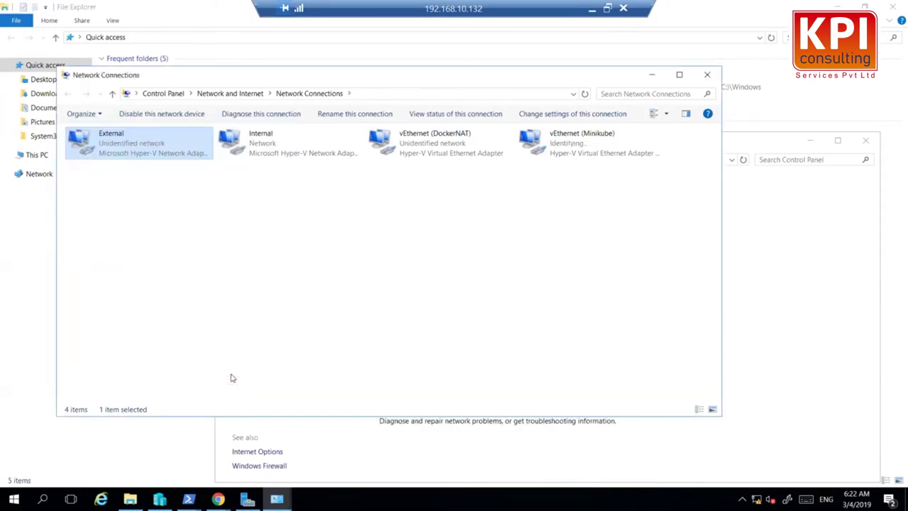
click(653, 76)
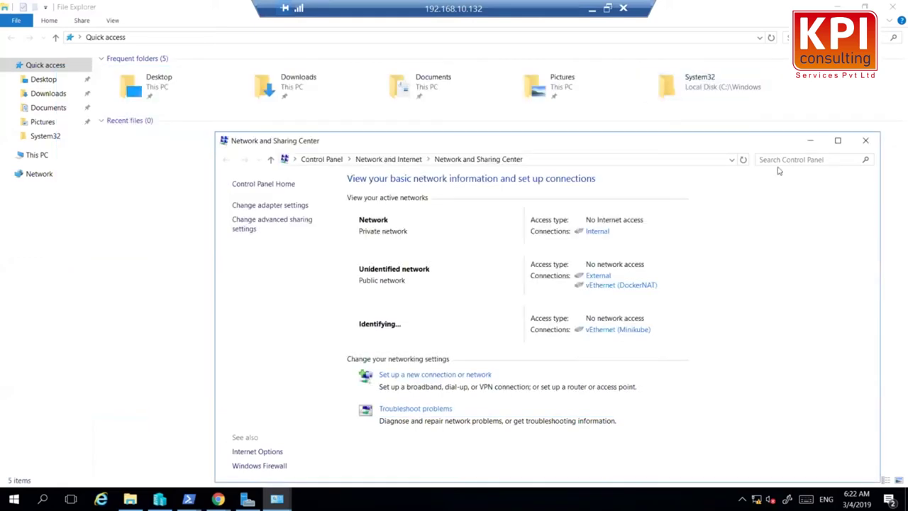
click(811, 140)
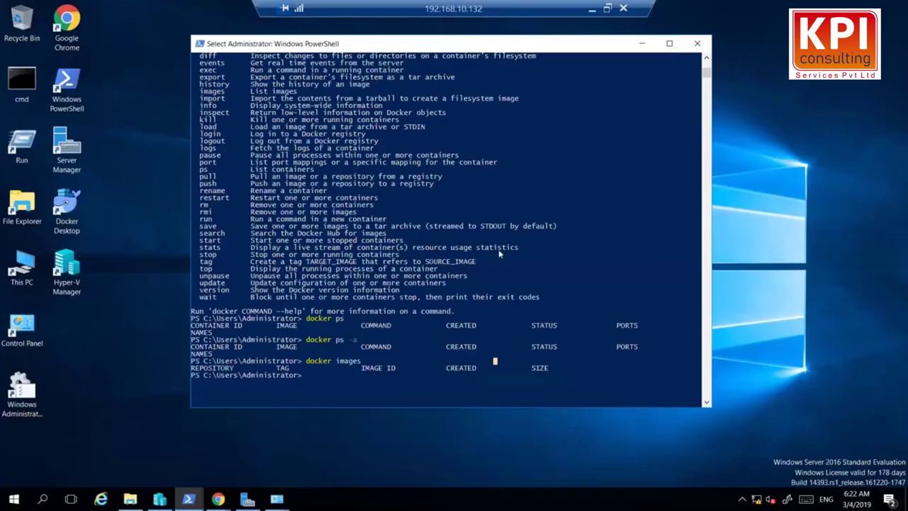
Step: Attempt docker login with empty credentials, which fails with no such host, then clear the console with cls
text(docker login)
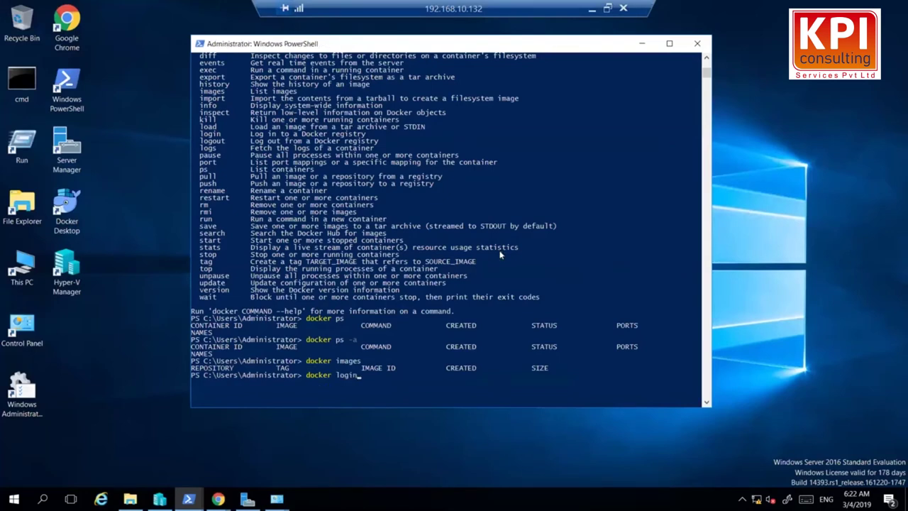
key(Return)
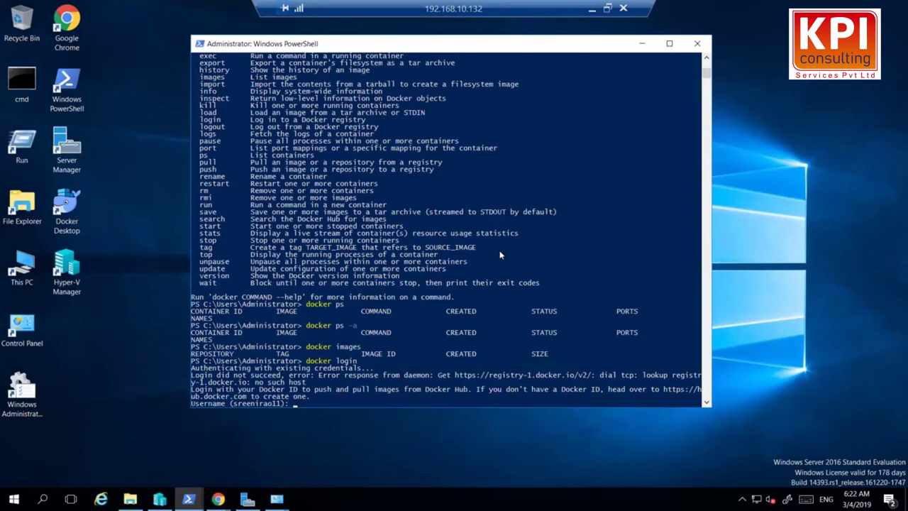
scroll(501, 247, down, 1)
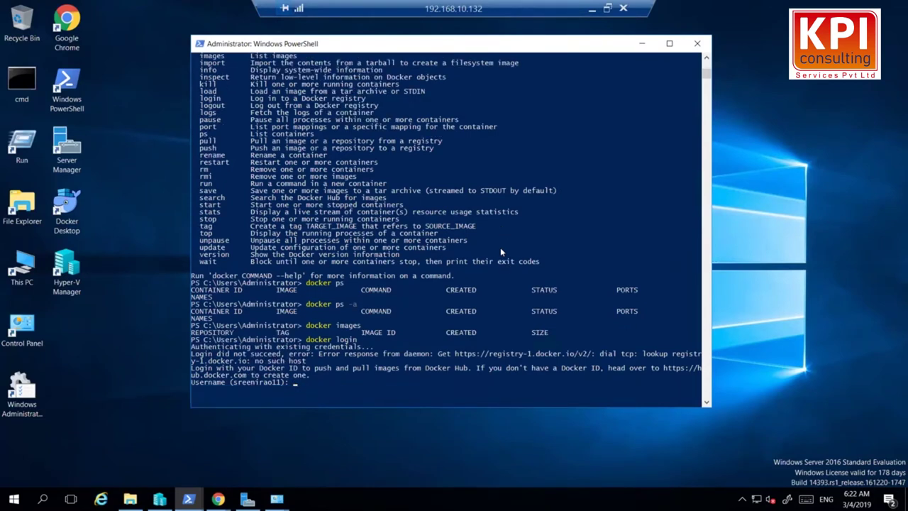
scroll(500, 251, down, 1)
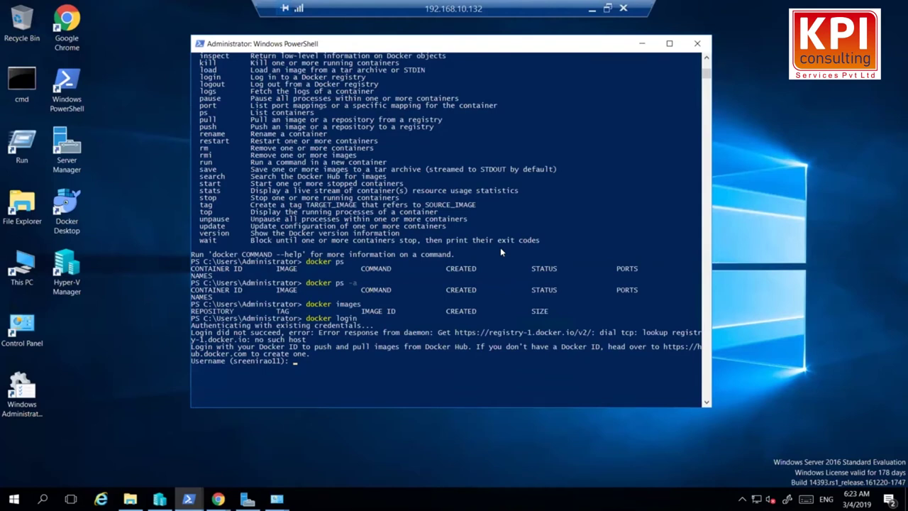
click(501, 246)
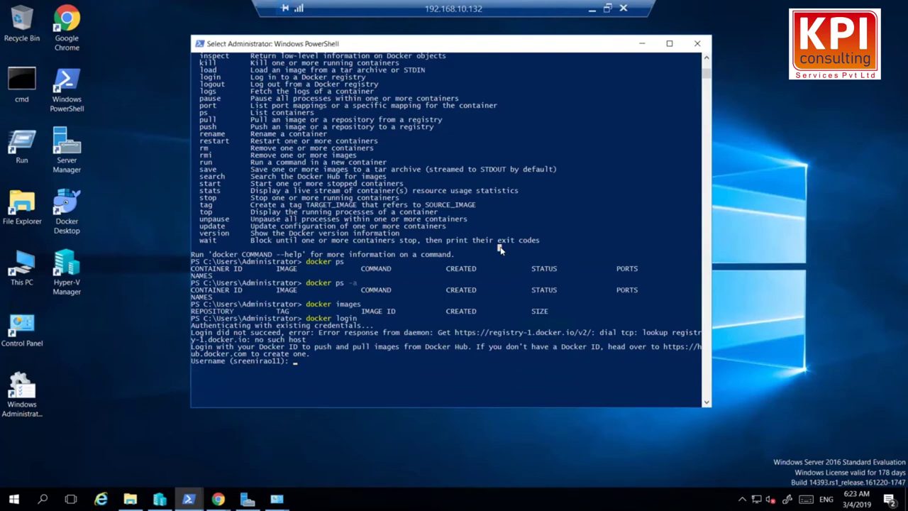
key(Return)
key(Return)
key(Return)
text(cls)
key(Return)
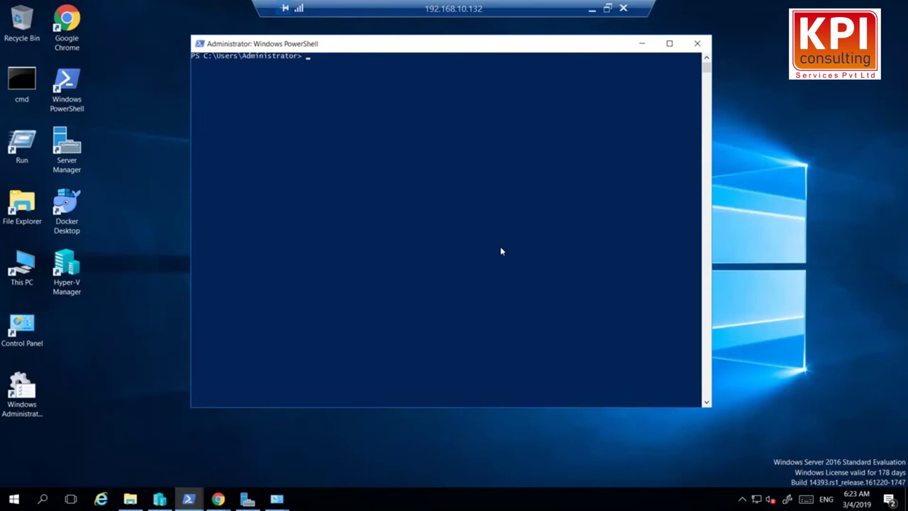
Step: Rerun docker login to get Login Succeeded, then window the remote desktop session
text(docker login)
key(Return)
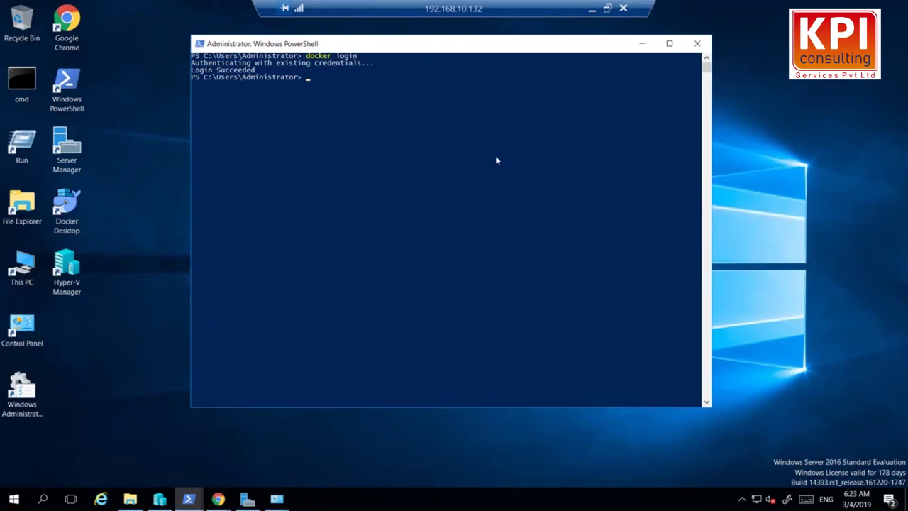
drag(481, 49, 458, 52)
drag(537, 53, 537, 42)
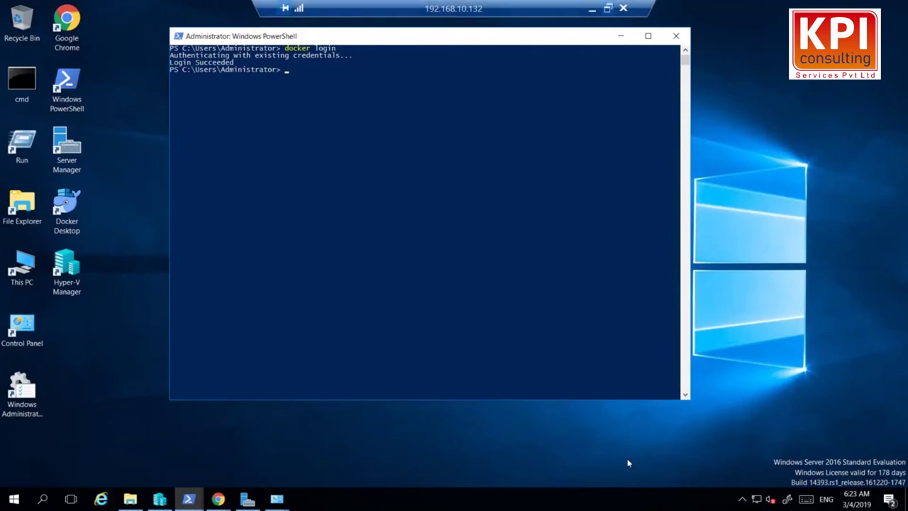
click(609, 8)
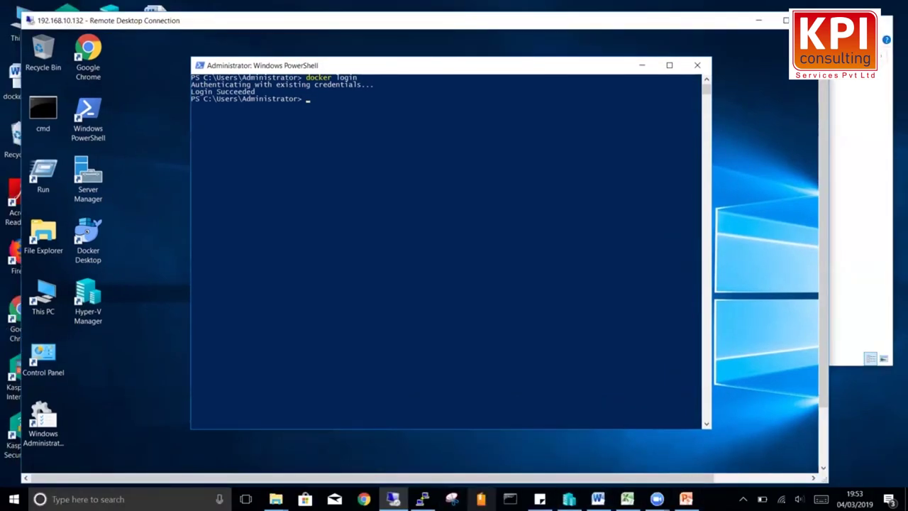
Step: Find and select the 'docker run microsoft/aspnet' command in the Sticky Notes
mouse_move(276, 499)
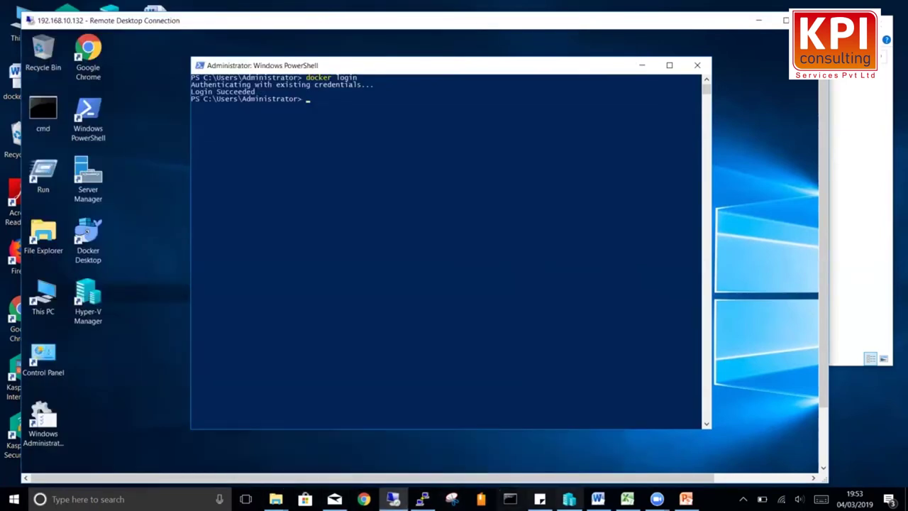
click(540, 499)
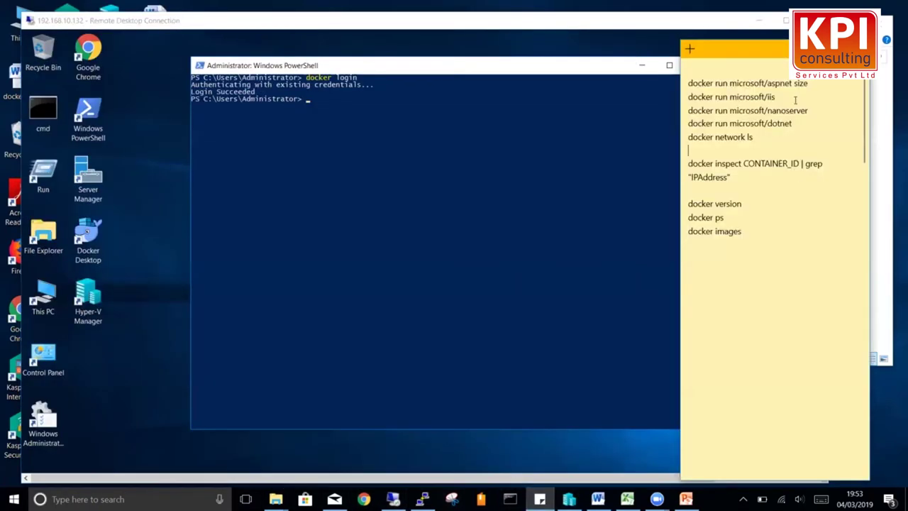
click(809, 83)
drag(791, 83, 687, 84)
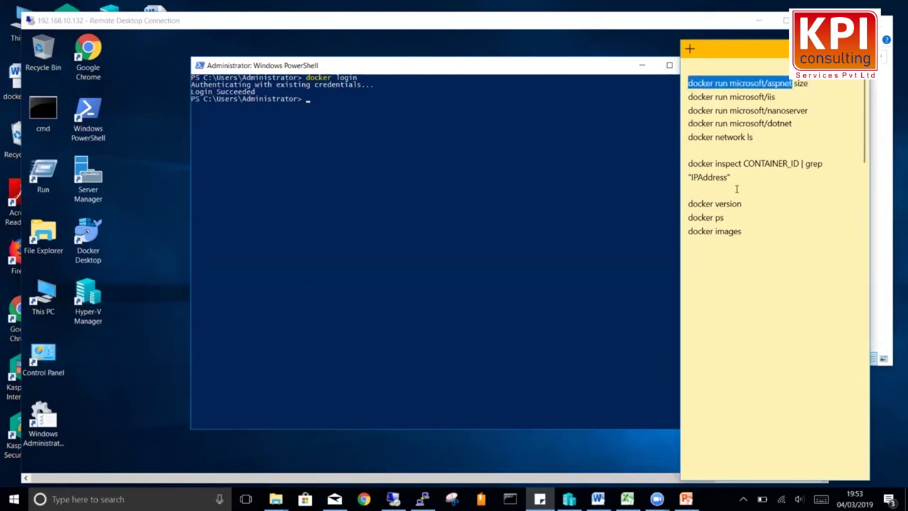
Step: Start typing 'docker run microsoft/' at the PowerShell prompt
click(431, 283)
key(Escape)
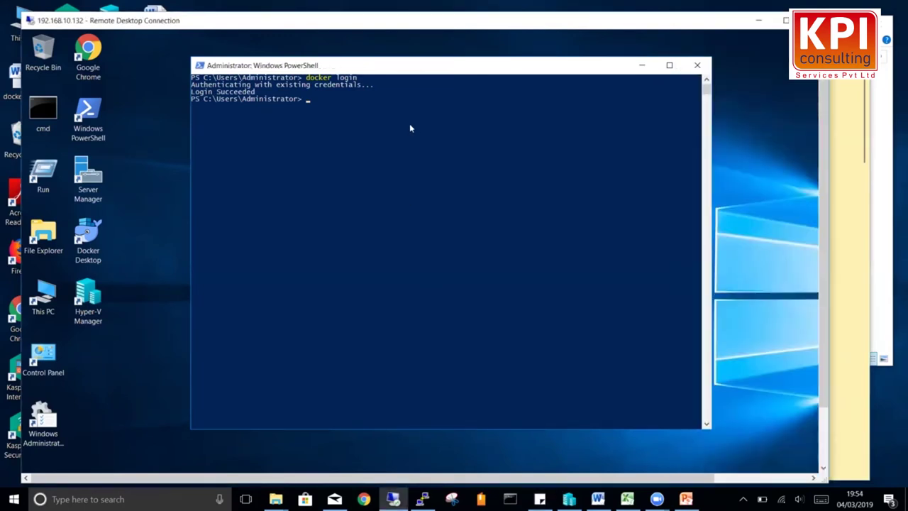
key(alt+Tab)
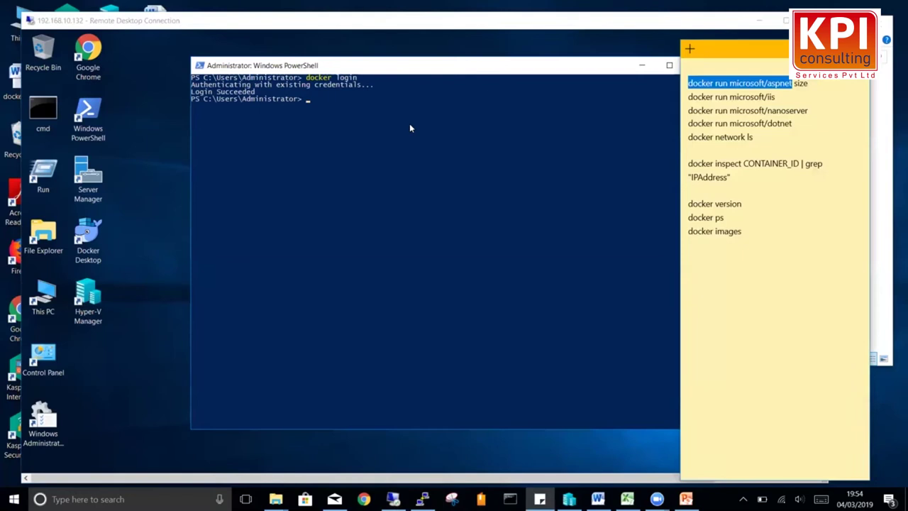
click(409, 128)
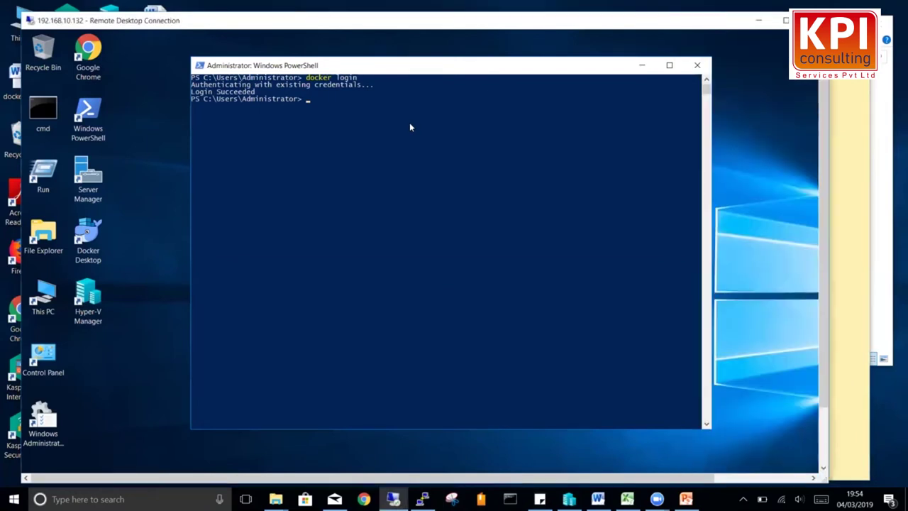
text(docker run microsoft/)
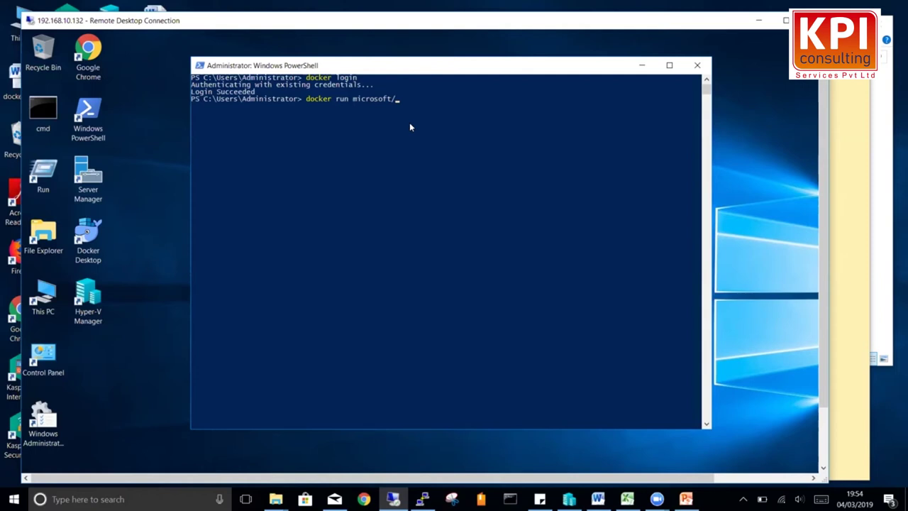
Step: Complete and run 'docker run microsoft/aspnet' to start pulling the image layers
text(aspnet)
key(Return)
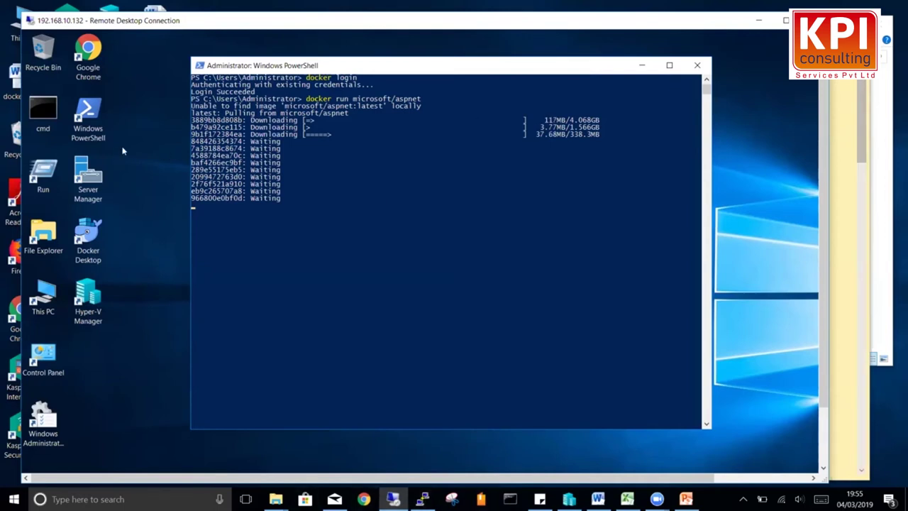
Step: Open a second PowerShell console as administrator, positioned over the running pull
right_click(86, 110)
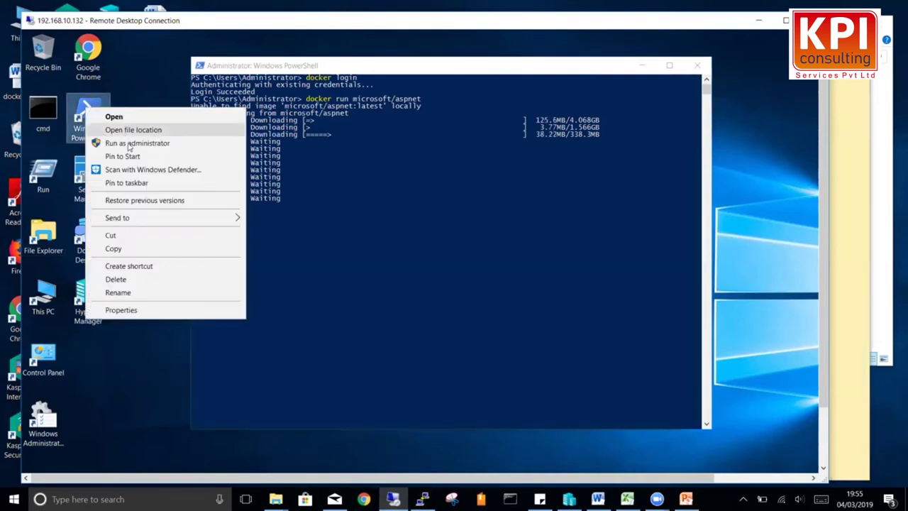
click(130, 144)
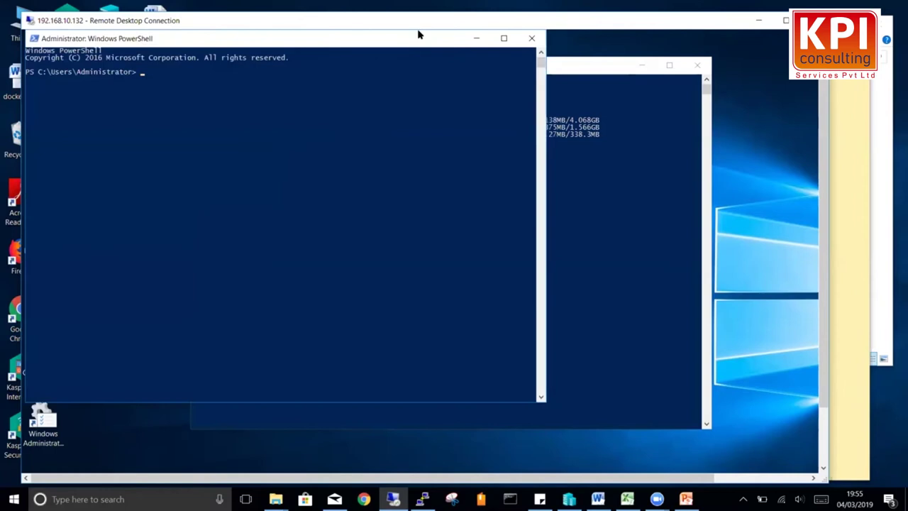
drag(580, 71, 574, 77)
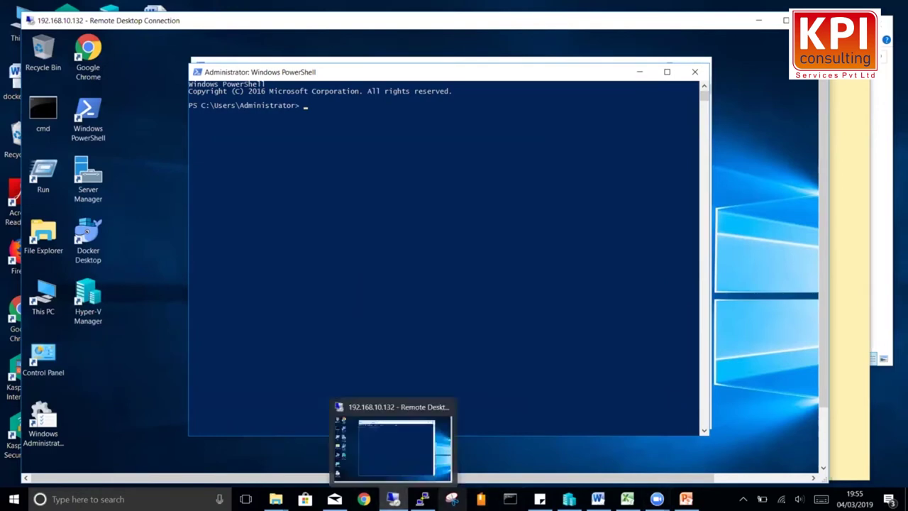
Step: Look up the next command in Sticky Notes and run 'docker version' in the new console
mouse_move(597, 499)
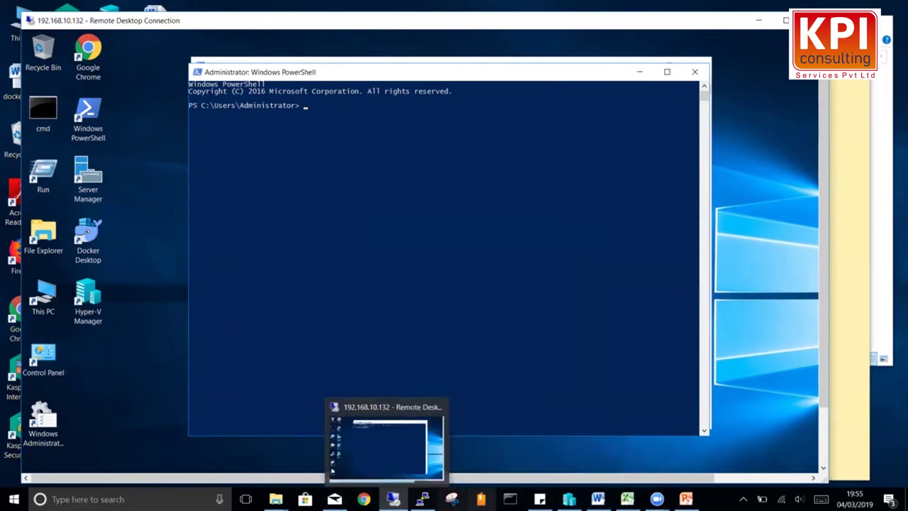
click(540, 499)
click(788, 214)
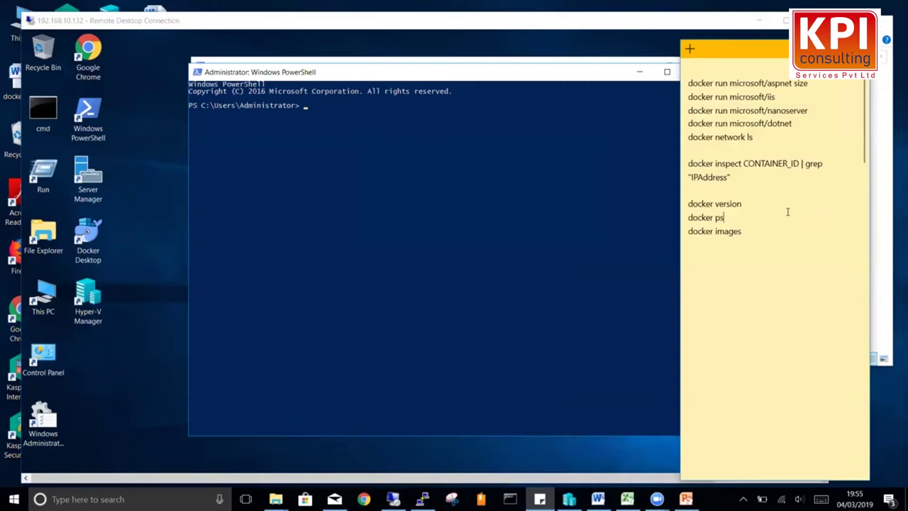
scroll(788, 211, down, 5)
scroll(788, 212, up, 5)
scroll(798, 248, down, 3)
scroll(802, 250, up, 3)
scroll(766, 225, down, 3)
click(450, 150)
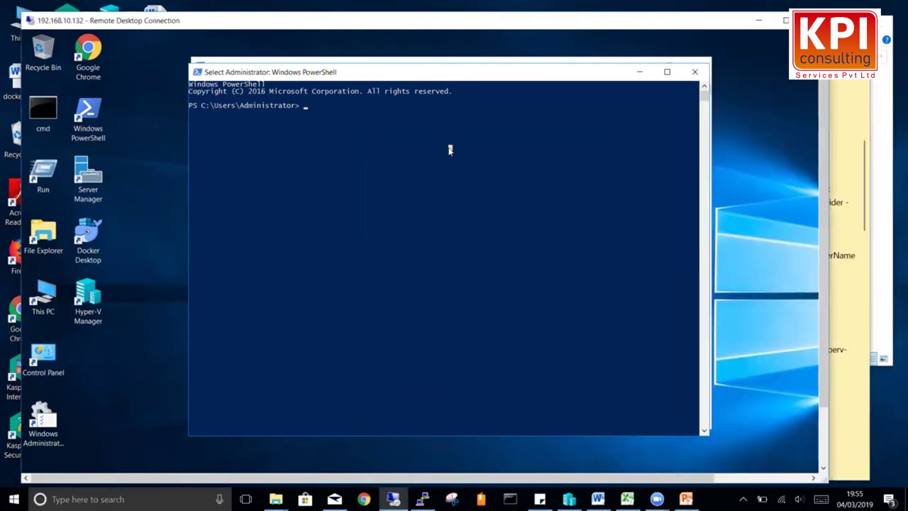
text(docker)
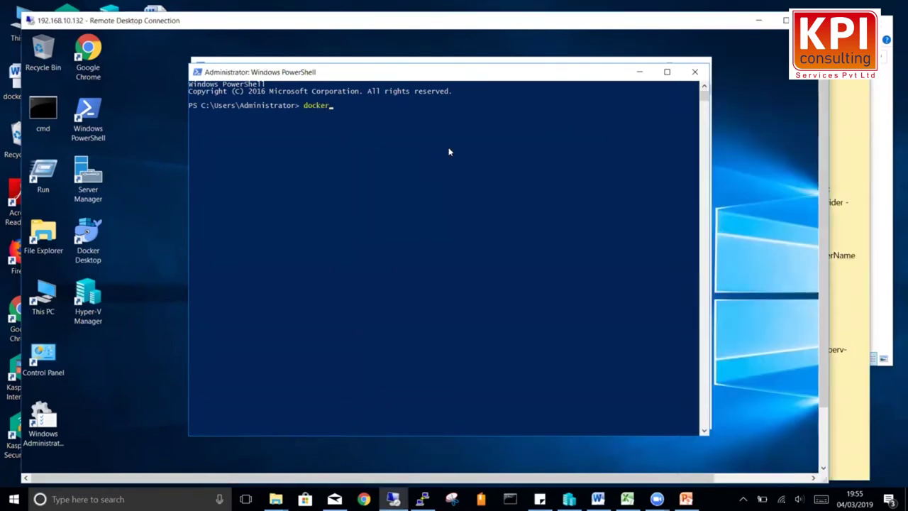
text( version)
key(Return)
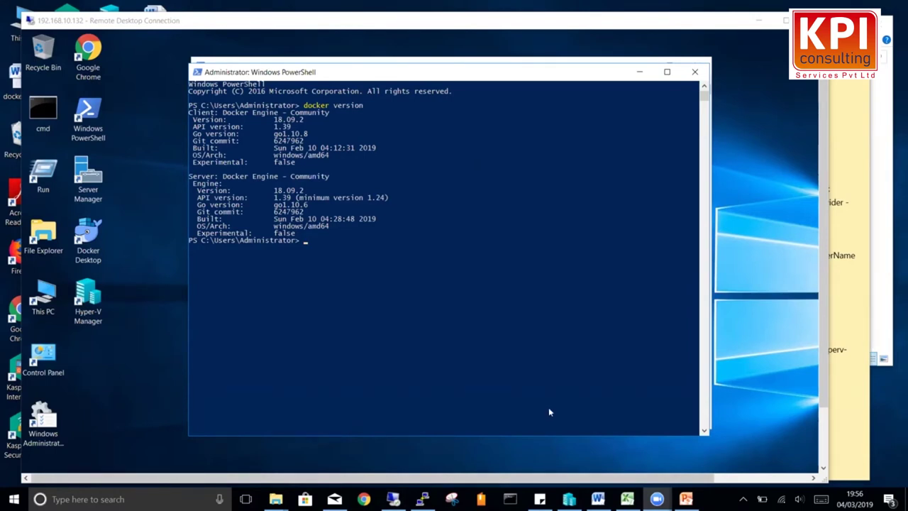
Step: Highlight the client's Docker Engine - Community edition and version 18.09.2 in the output
click(450, 255)
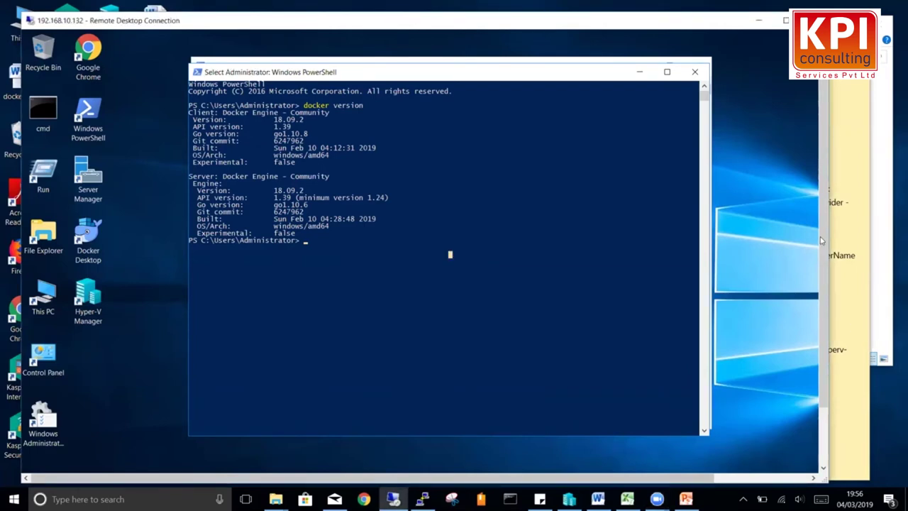
click(398, 241)
scroll(710, 281, down, 10)
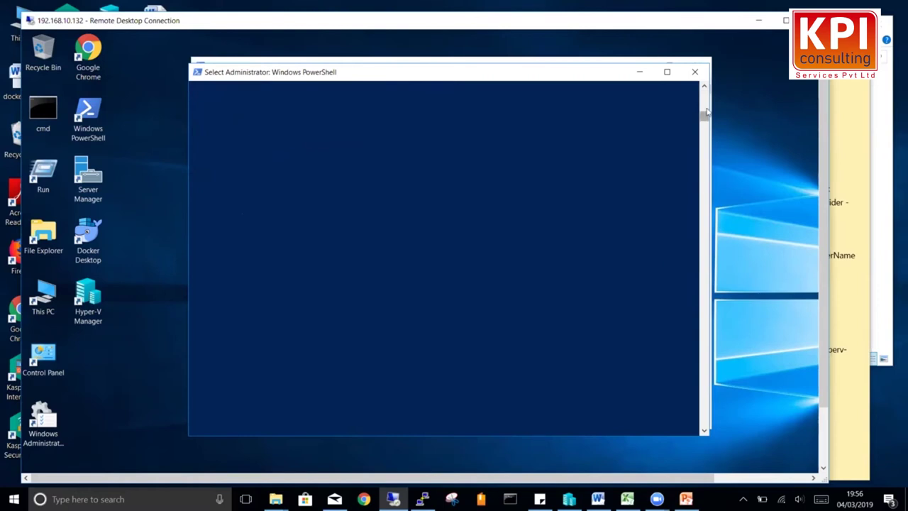
drag(707, 111, 708, 89)
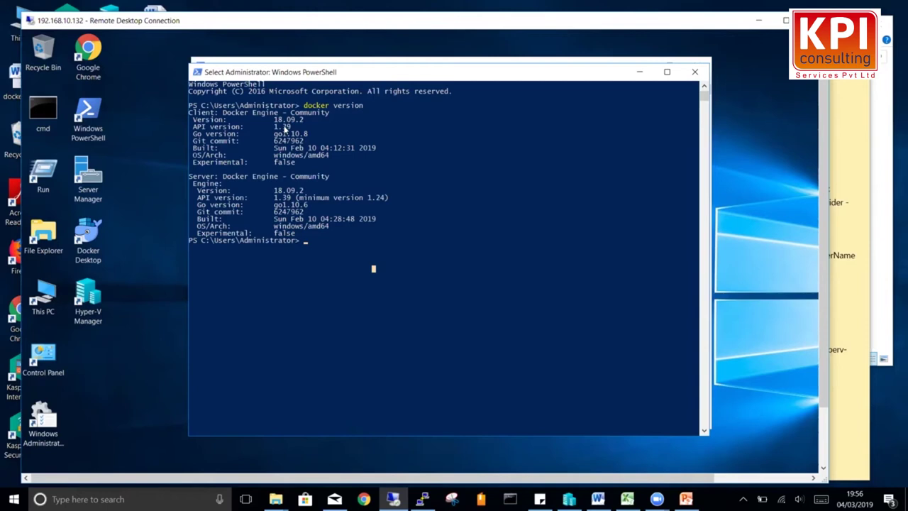
drag(276, 121, 312, 121)
click(310, 112)
drag(224, 112, 338, 112)
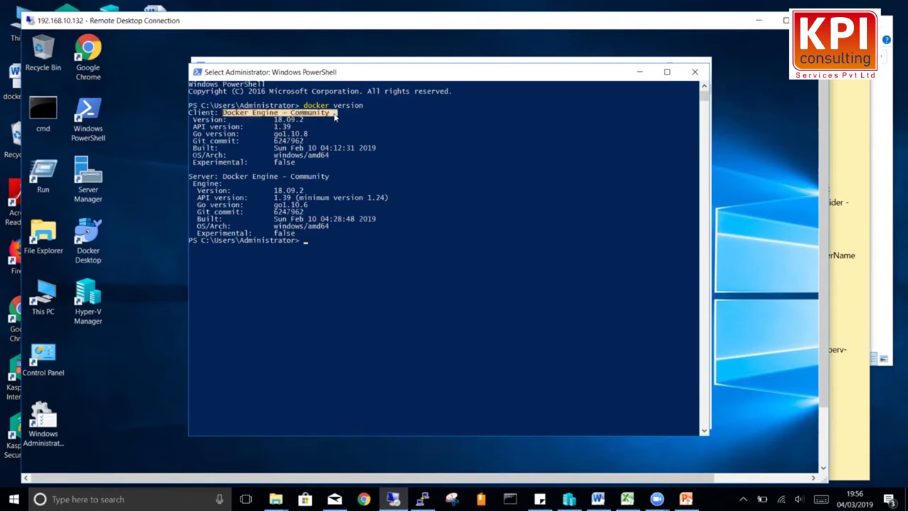
drag(275, 120, 321, 135)
Step: Highlight the client API 1.39, Git commit 6247962 and OS/Arch windows/amd64 values
click(280, 127)
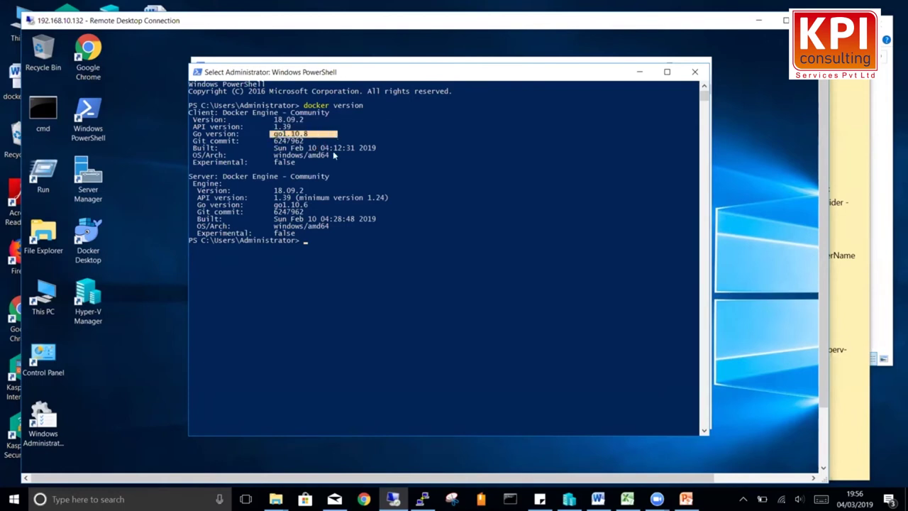
click(333, 152)
drag(274, 139, 305, 143)
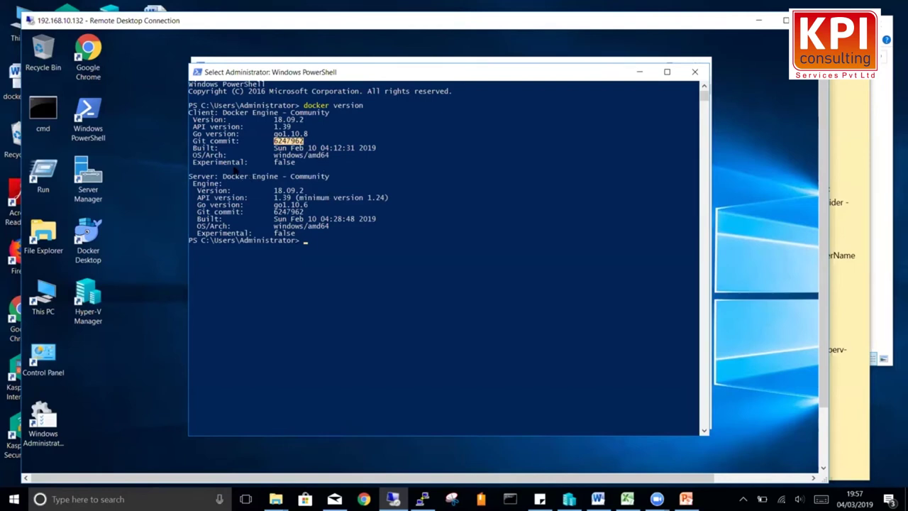
drag(194, 146, 337, 157)
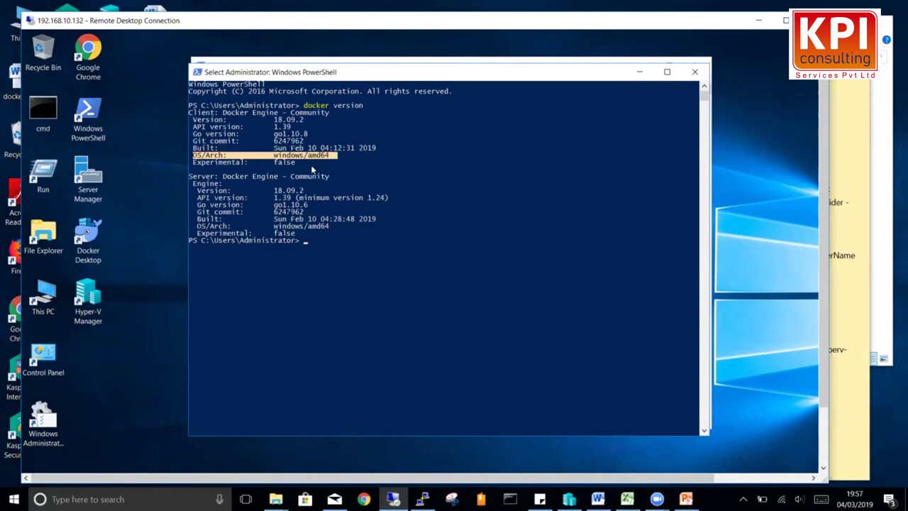
click(359, 289)
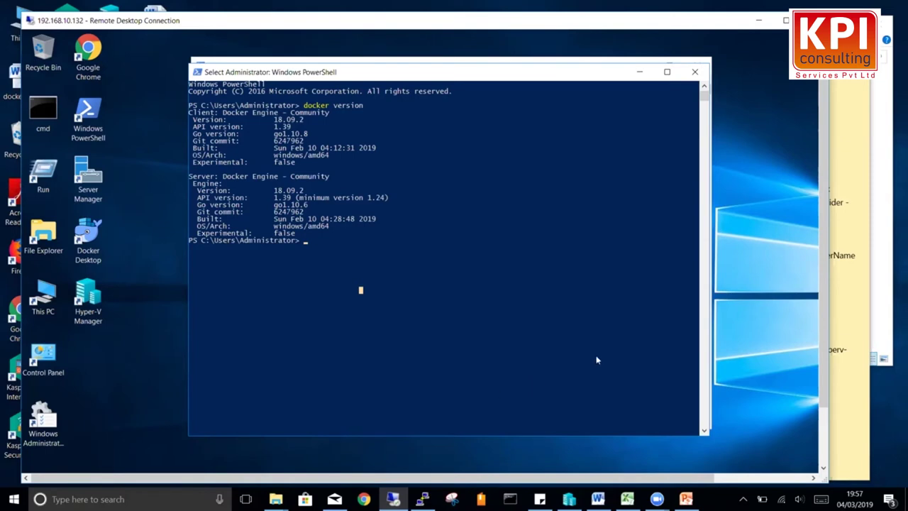
click(505, 257)
Step: Move the version console aside and bring the aspnet pull console to the front
drag(548, 71, 535, 143)
click(521, 72)
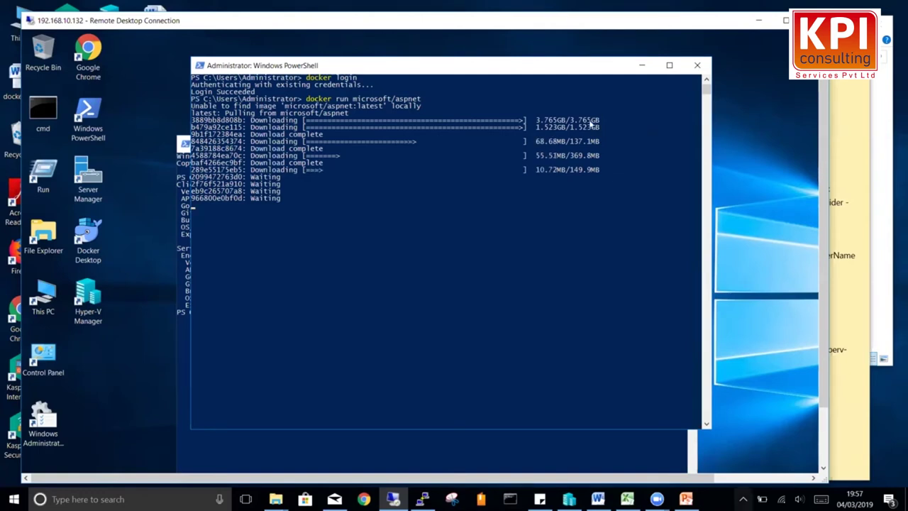
drag(526, 65, 544, 61)
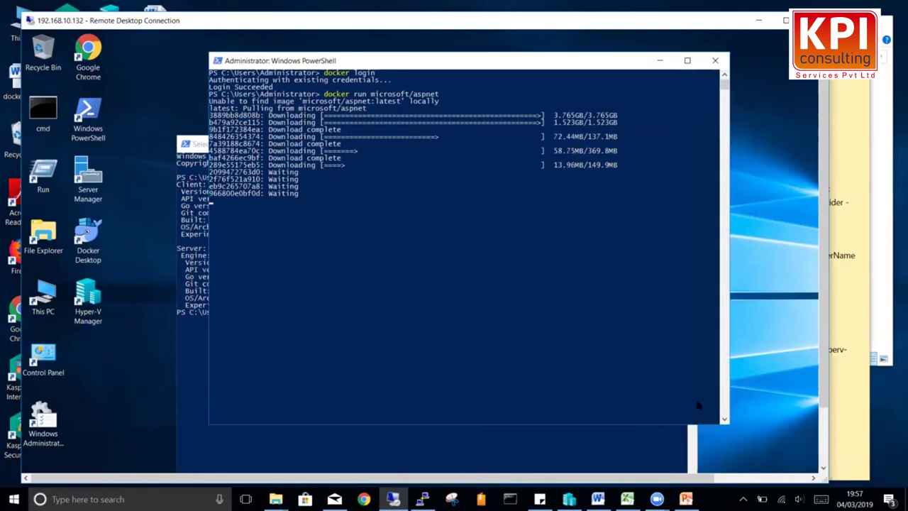
click(598, 499)
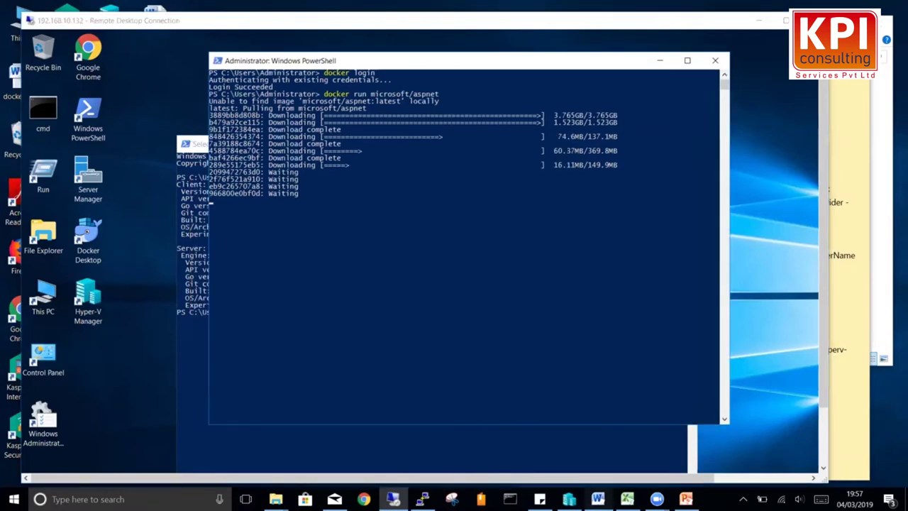
Step: Scroll up the Lab Guide and select the first Set-VMProcessor command
scroll(434, 321, up, 20)
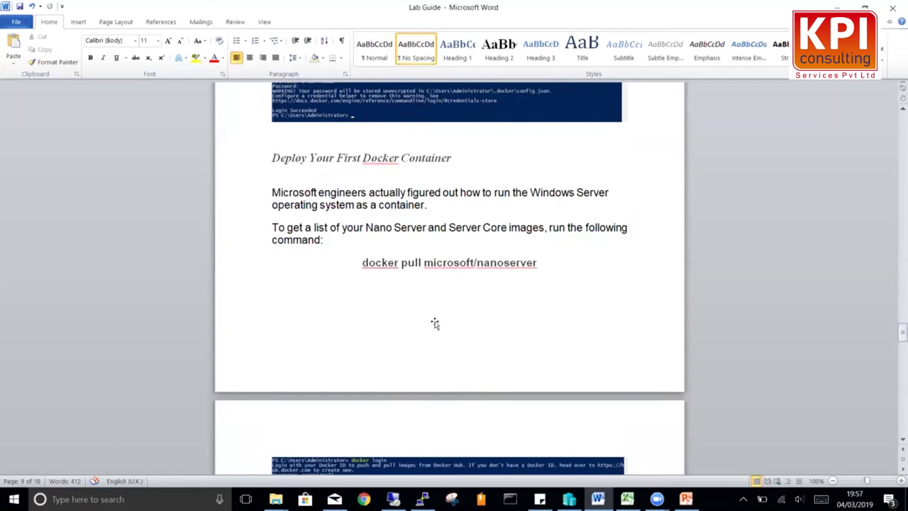
scroll(435, 321, up, 10)
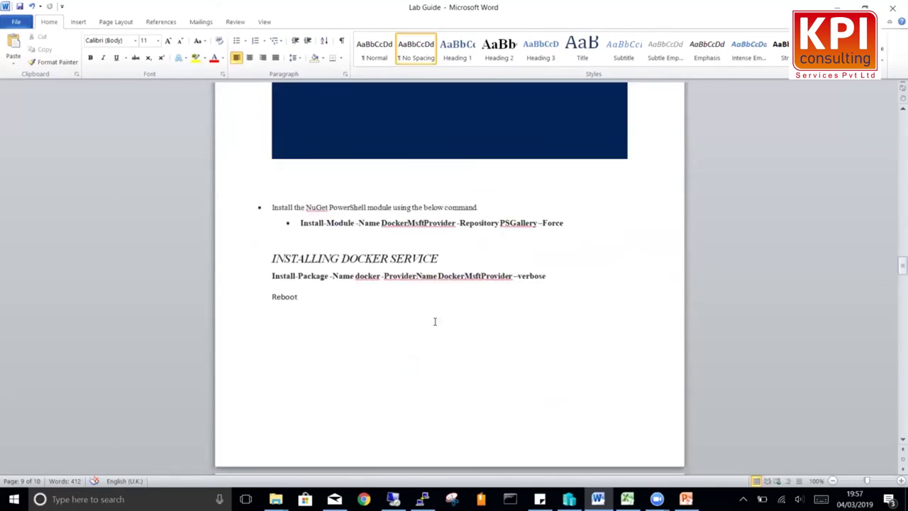
scroll(435, 321, up, 20)
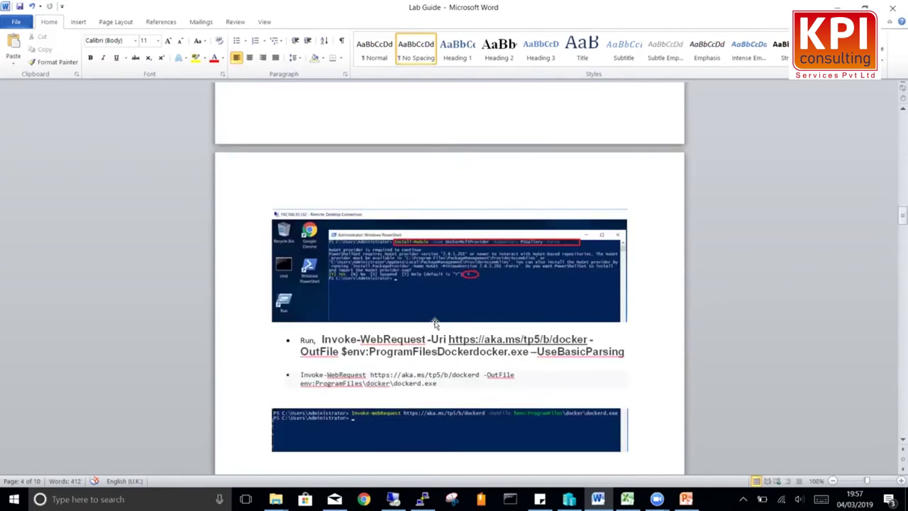
scroll(435, 321, up, 20)
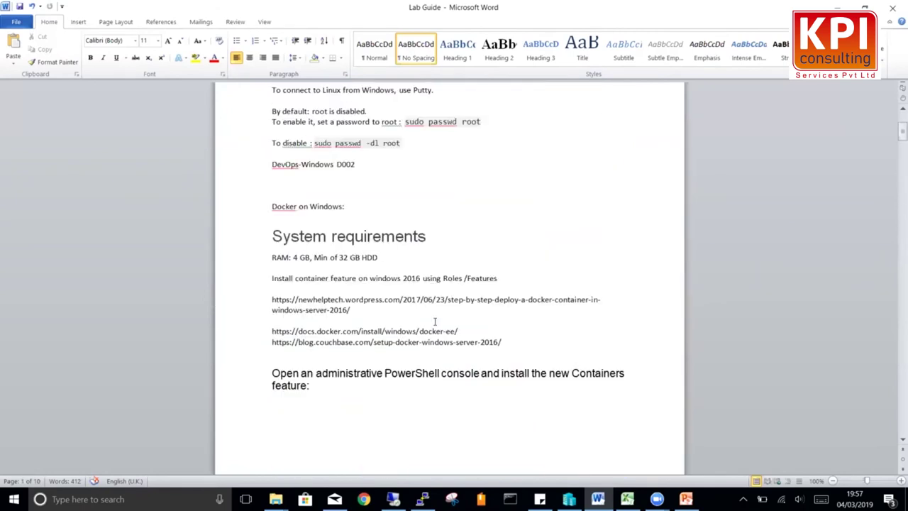
scroll(435, 321, up, 5)
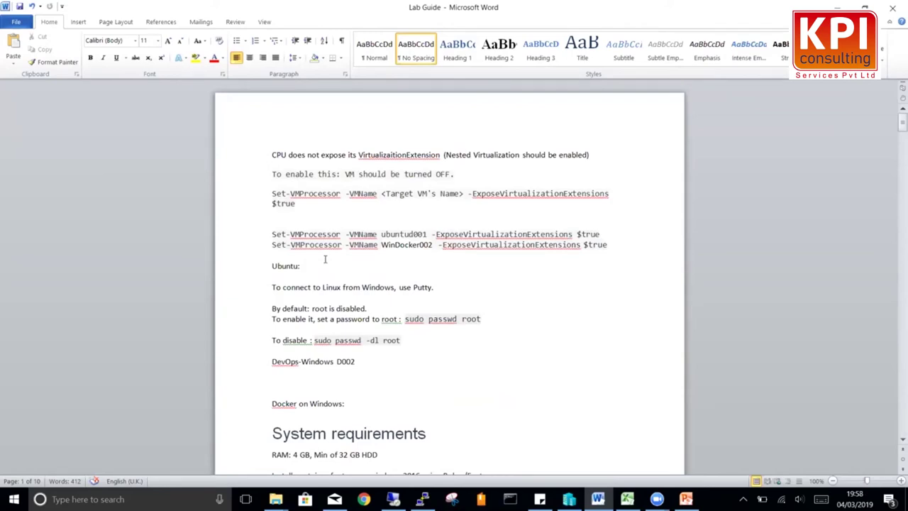
double_click(286, 194)
triple_click(287, 196)
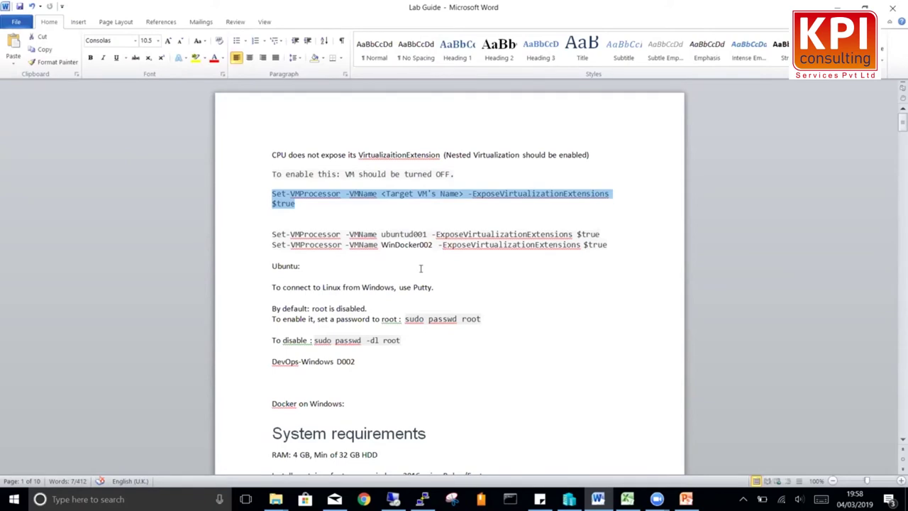
Step: Select the ubuntud001 line, then the WinDocker002 Set-VMProcessor command
click(290, 238)
click(264, 237)
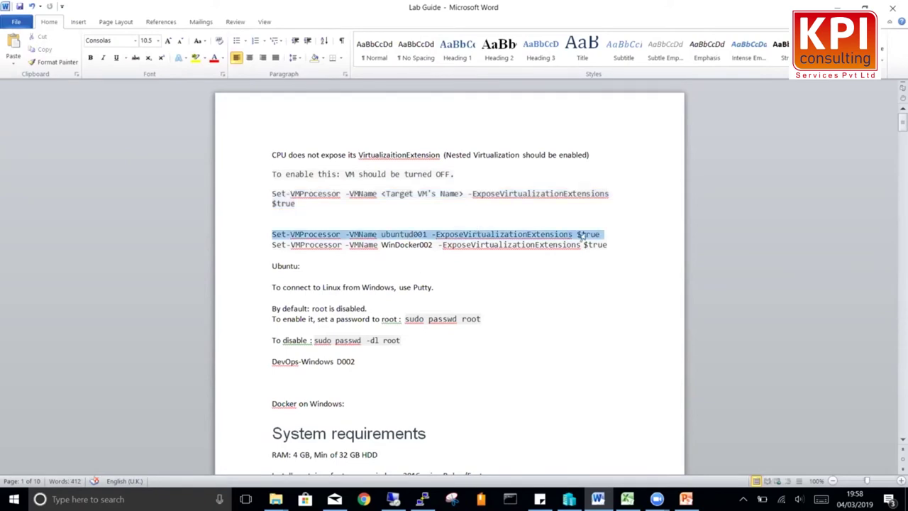
click(390, 261)
key(Up)
key(ctrl+shift+Right)
key(shift+Down)
key(Right)
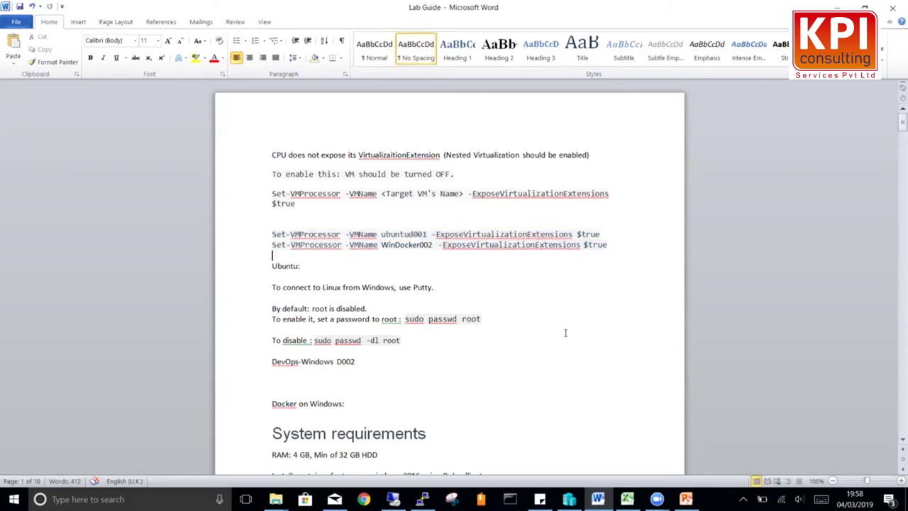
Step: Scroll to the nanoserver:1809 and windowsservercore pull section, then minimize the Lab Guide
scroll(566, 333, down, 1)
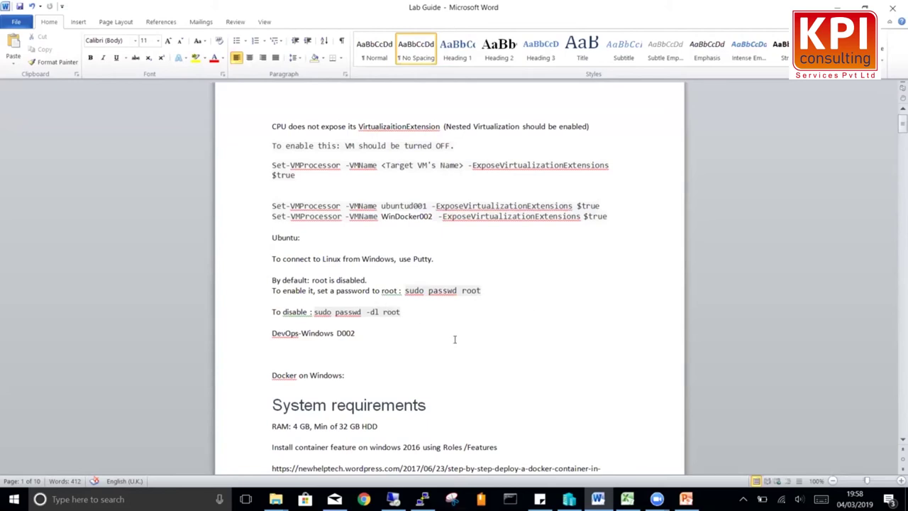
scroll(462, 337, down, 2)
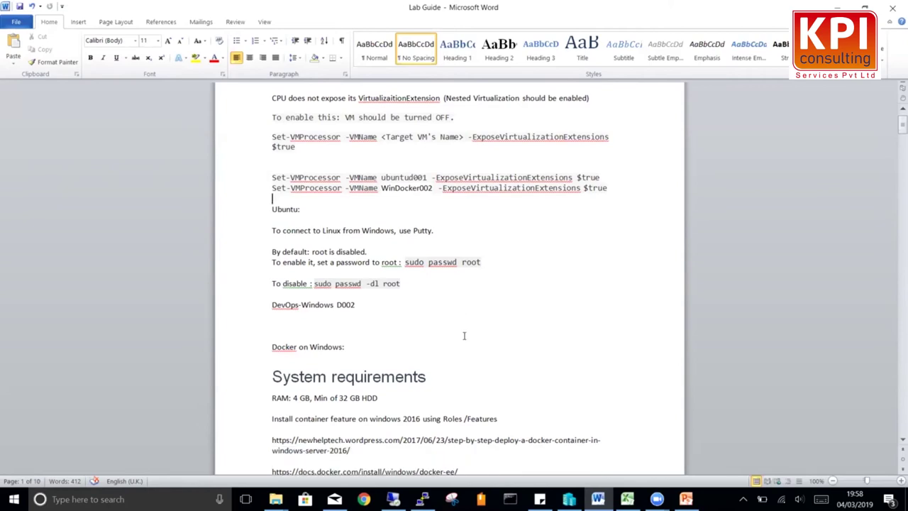
scroll(464, 336, down, 4)
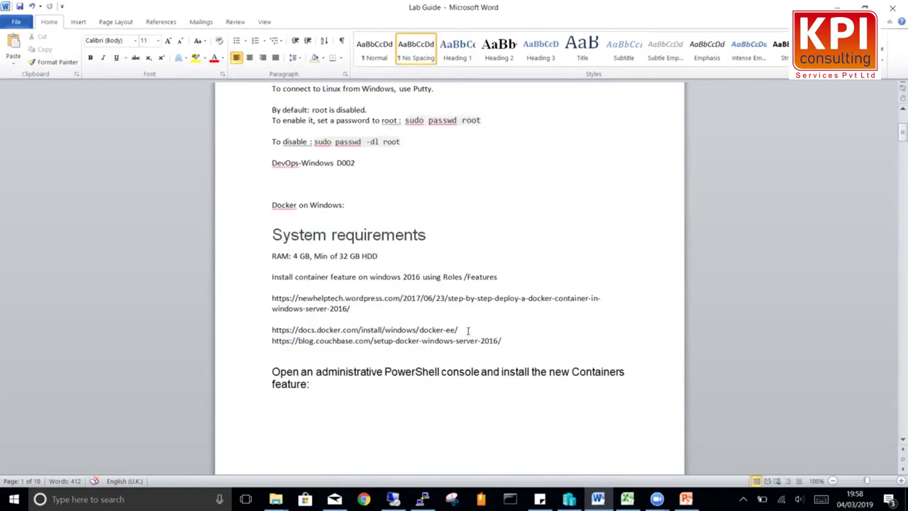
scroll(470, 329, down, 7)
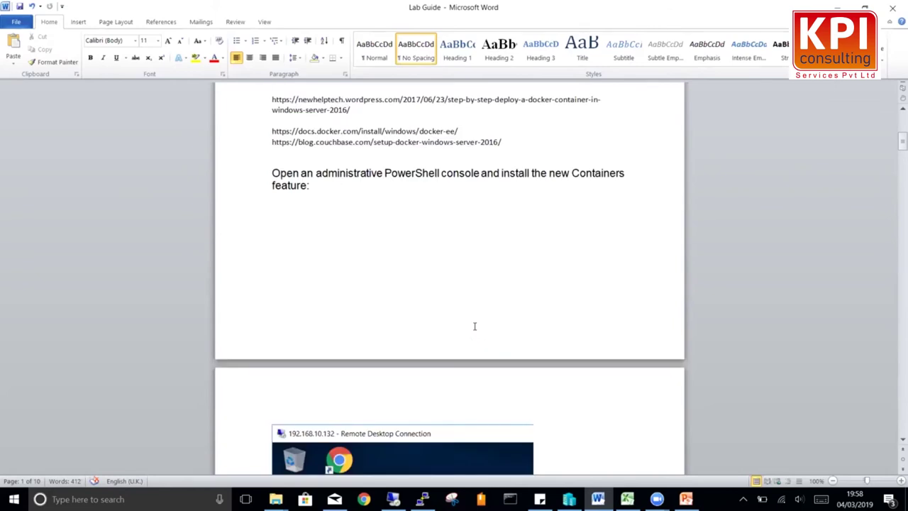
scroll(532, 307, down, 20)
scroll(533, 306, up, 5)
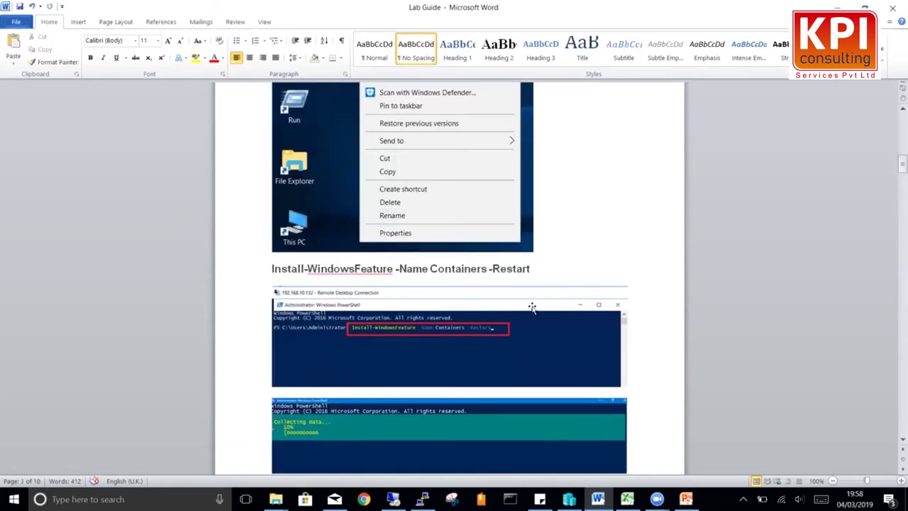
scroll(532, 307, down, 20)
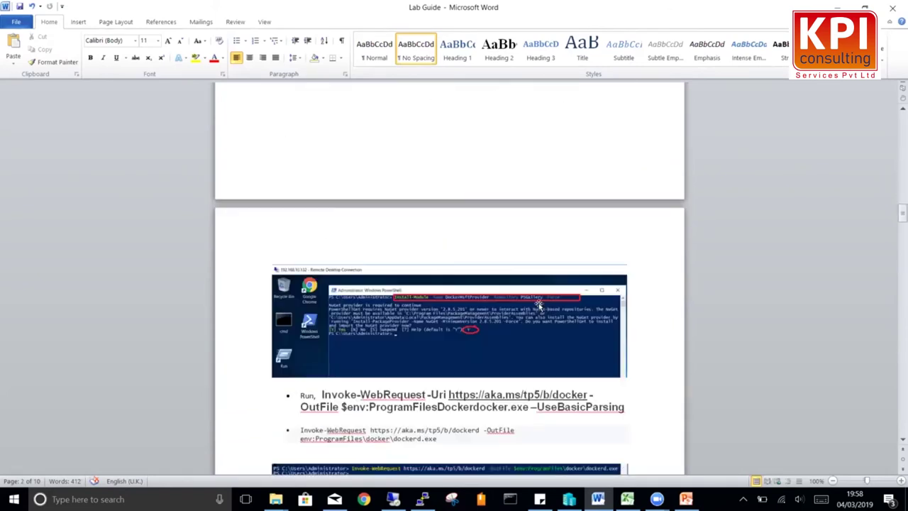
scroll(540, 305, down, 3)
scroll(541, 304, down, 20)
scroll(545, 301, down, 20)
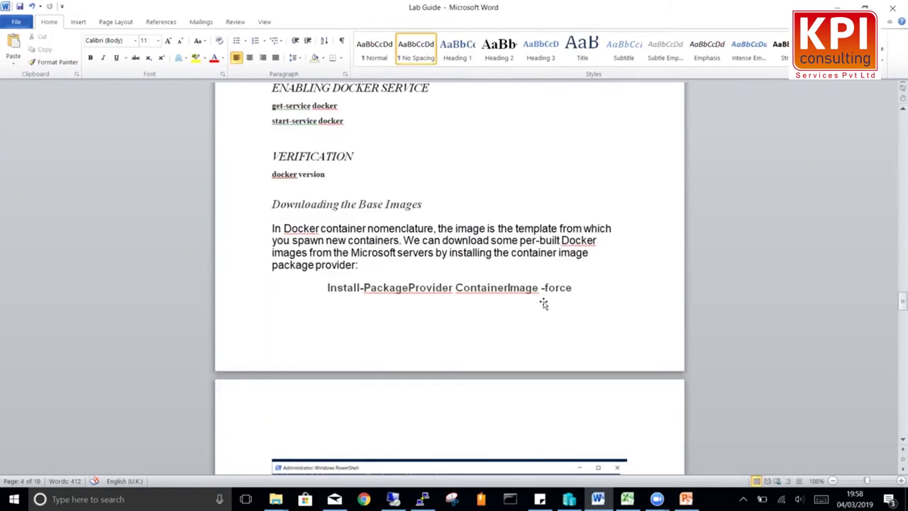
scroll(543, 304, down, 10)
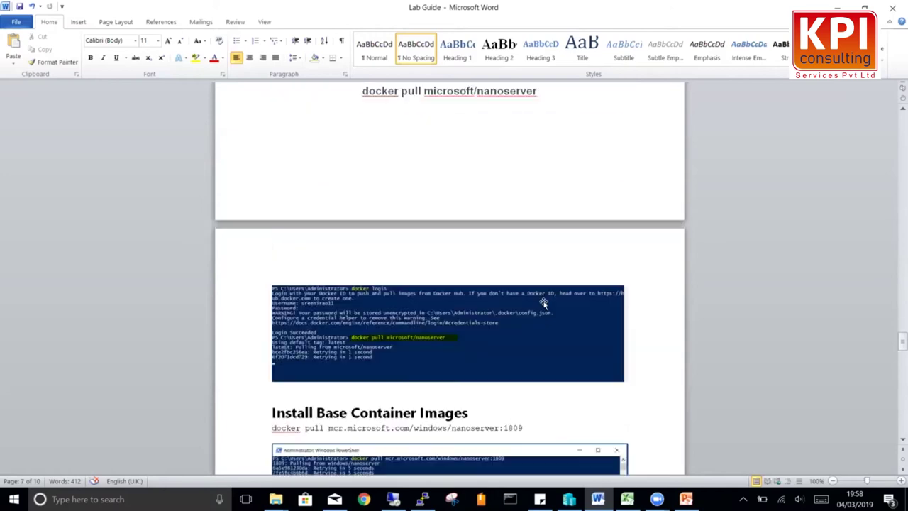
scroll(544, 304, down, 15)
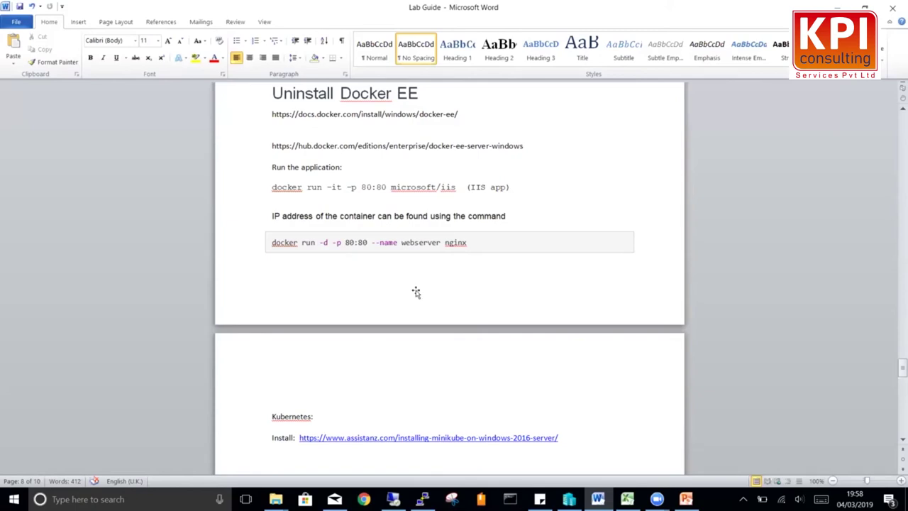
scroll(416, 292, up, 3)
click(353, 234)
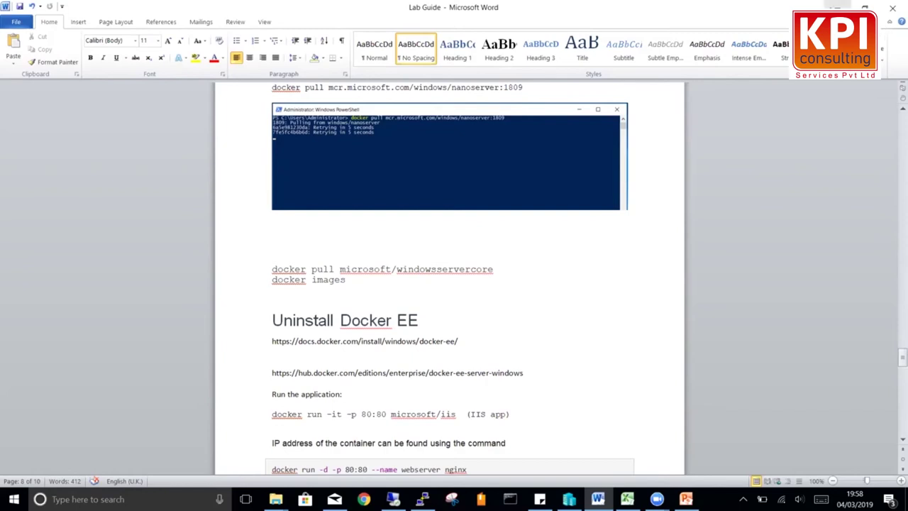
click(835, 8)
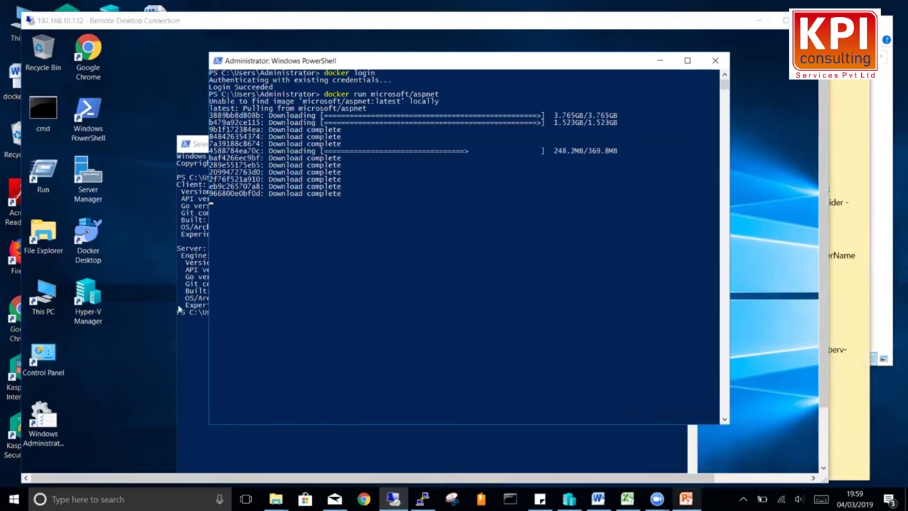
Step: View the Kubernetes Basics slide 40, then launch Hyper-V Manager on the remote server
click(685, 499)
scroll(85, 342, down, 3)
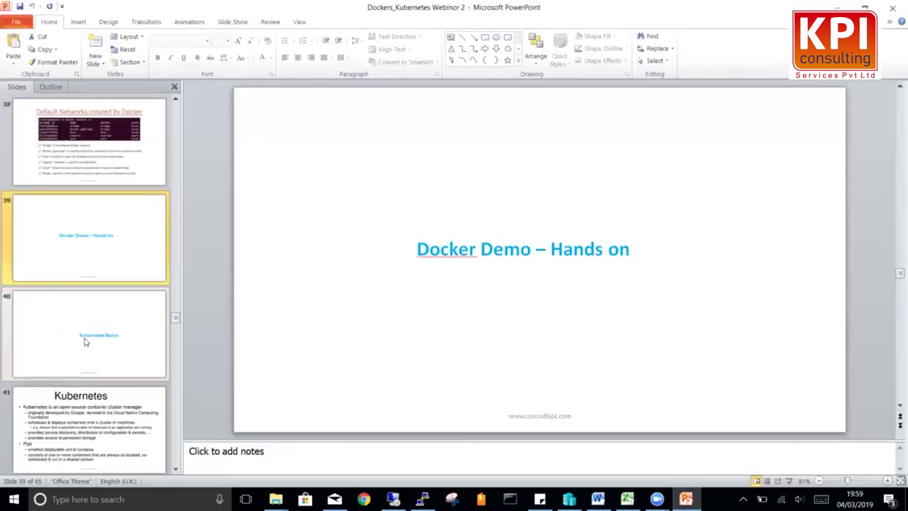
click(80, 234)
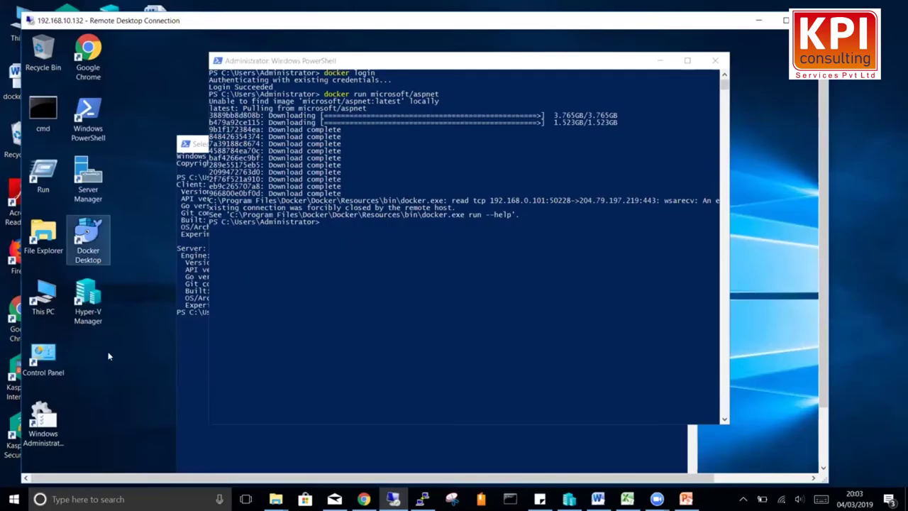
double_click(93, 287)
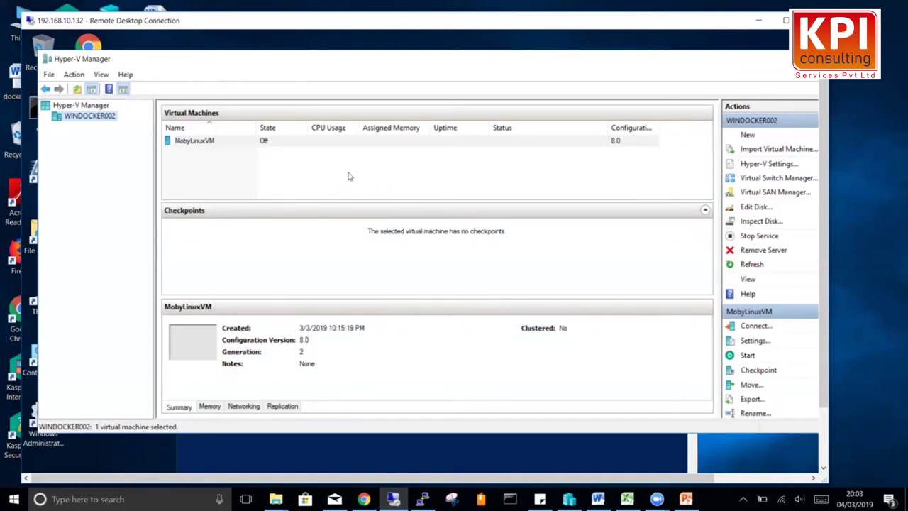
Step: Select MobyLinuxVM in Hyper-V Manager and check its available actions
click(382, 195)
click(200, 141)
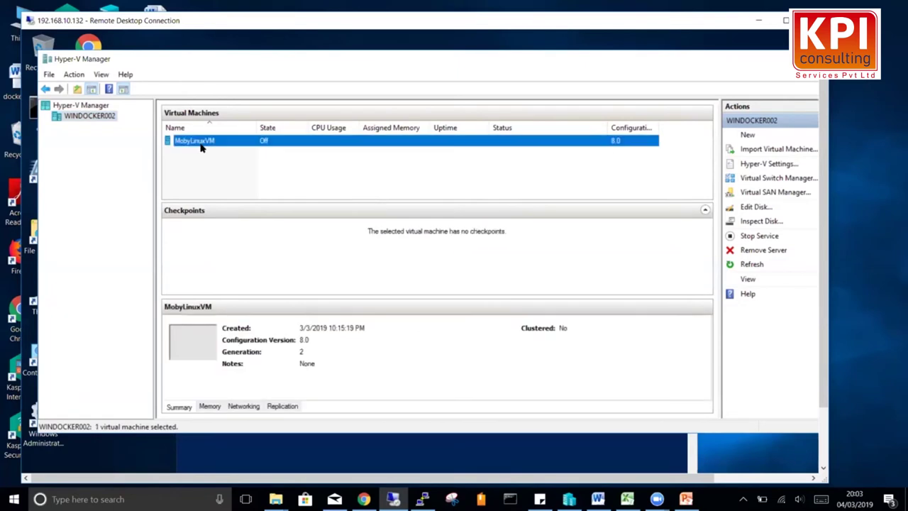
click(202, 162)
click(202, 140)
right_click(203, 141)
key(Escape)
click(186, 148)
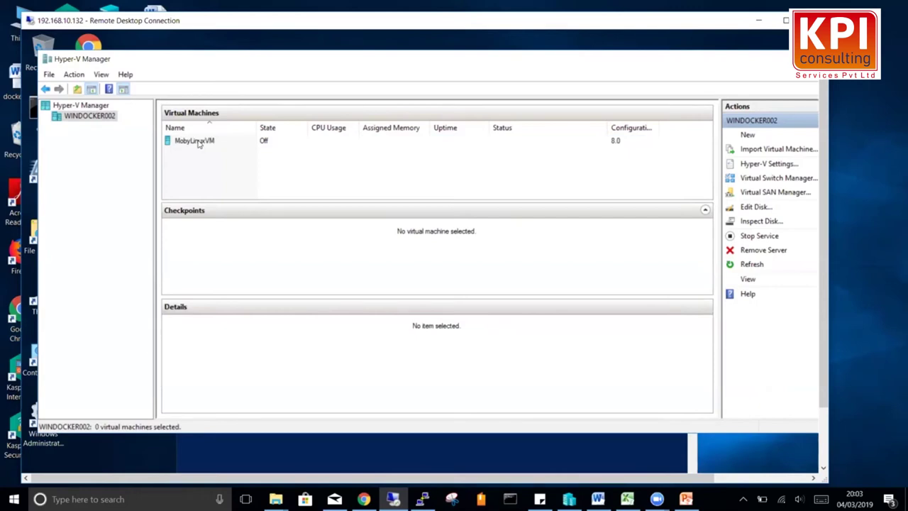
Step: Bring the remote PowerShell windows up from the taskbar
drag(823, 152, 827, 270)
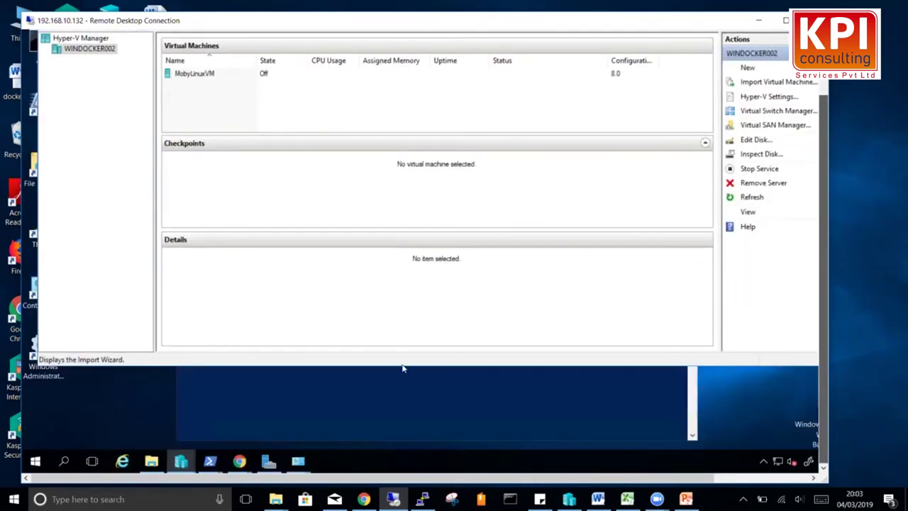
click(210, 461)
mouse_move(209, 461)
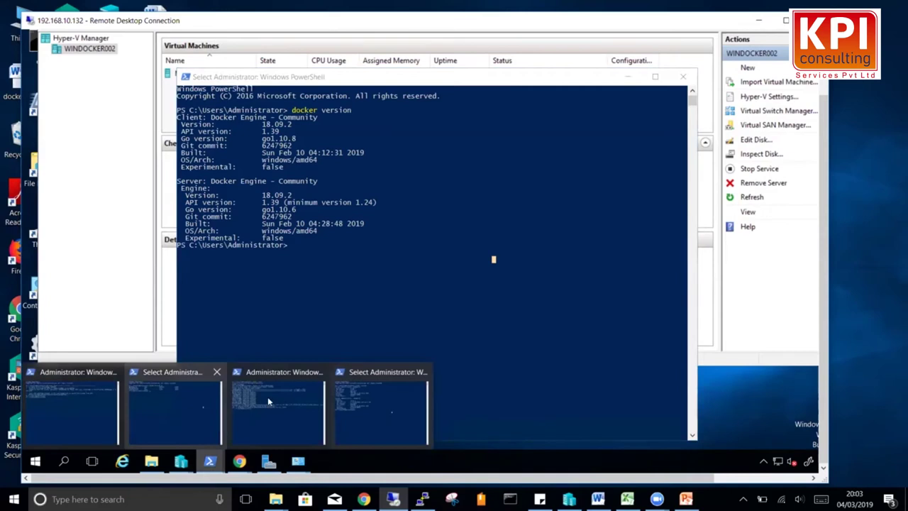
Step: Bring the docker pull console with the connection error forward, then show the Zoom windows
click(268, 397)
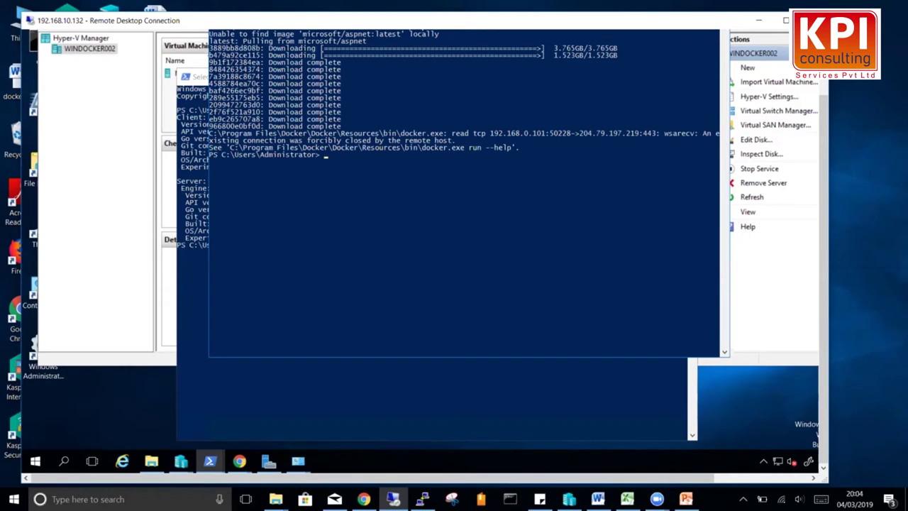
click(657, 499)
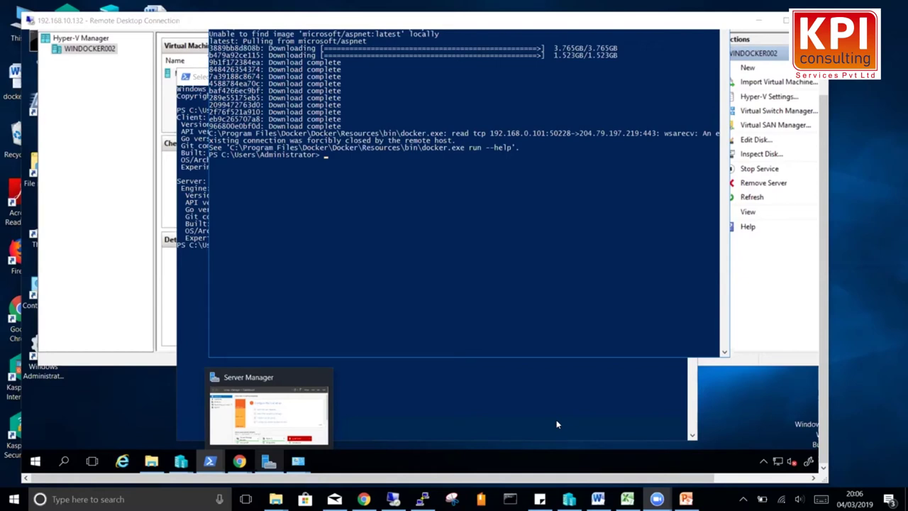
Step: Launch Chrome from the desktop and go to the mistyped dhub.docker.com
click(363, 498)
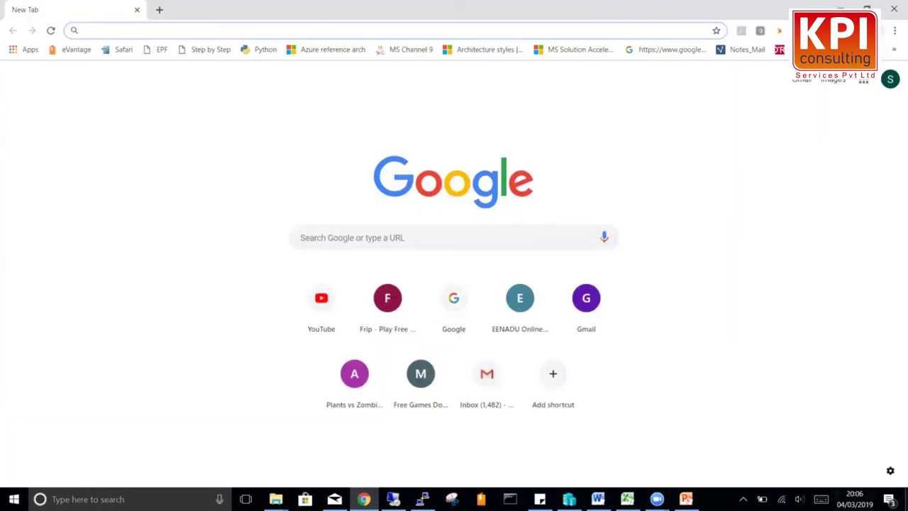
click(907, 499)
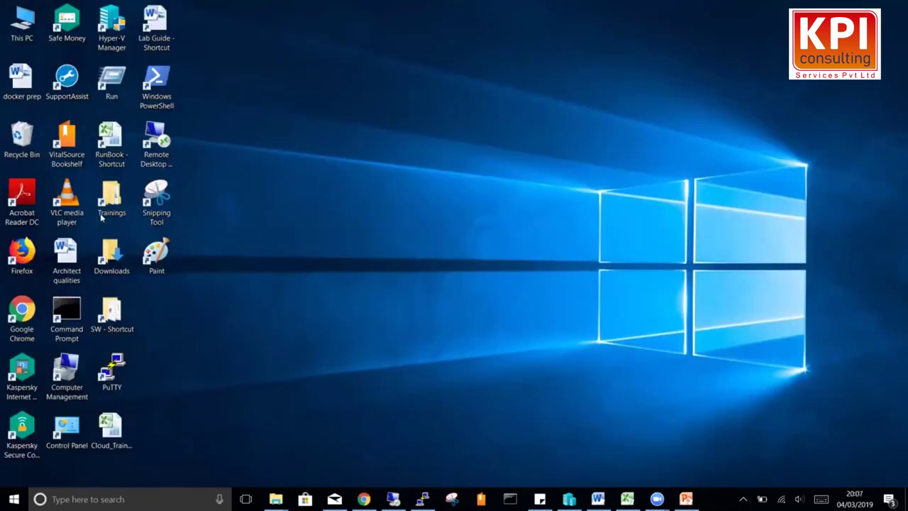
double_click(21, 316)
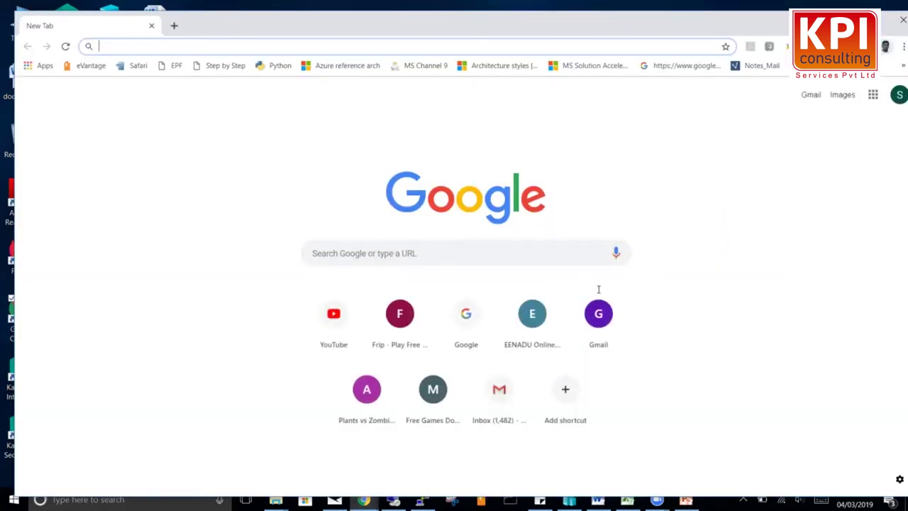
click(355, 44)
text(d)
key(BackSpace)
text(hub.)
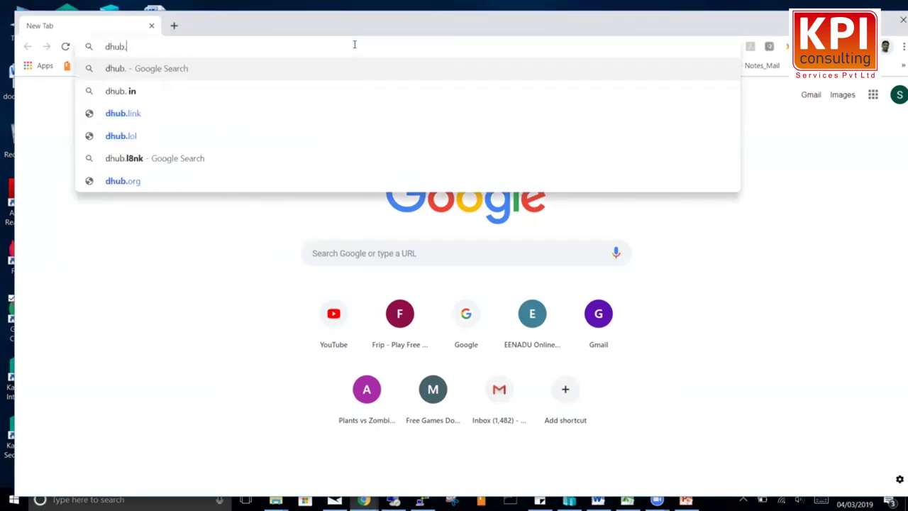
text(d)
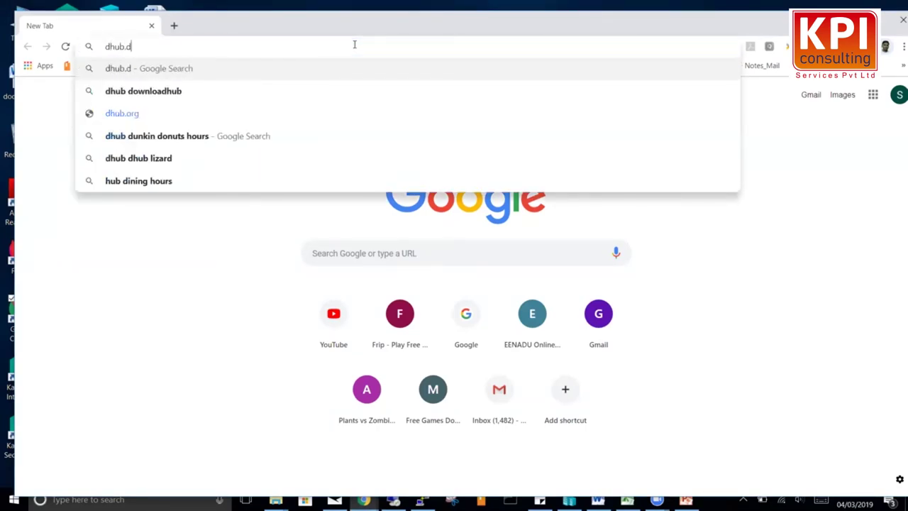
text(ocker.com)
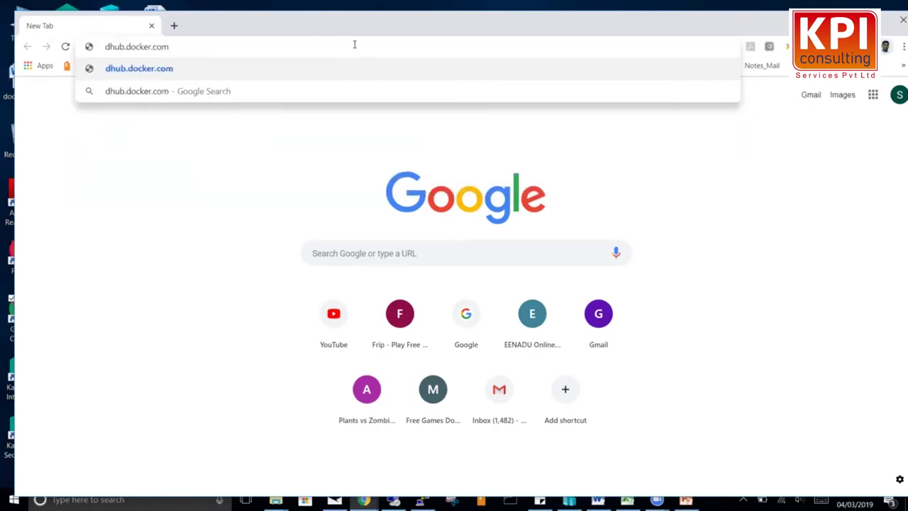
key(Return)
Step: Replace the failed address with hub.docker.com and load it
click(354, 45)
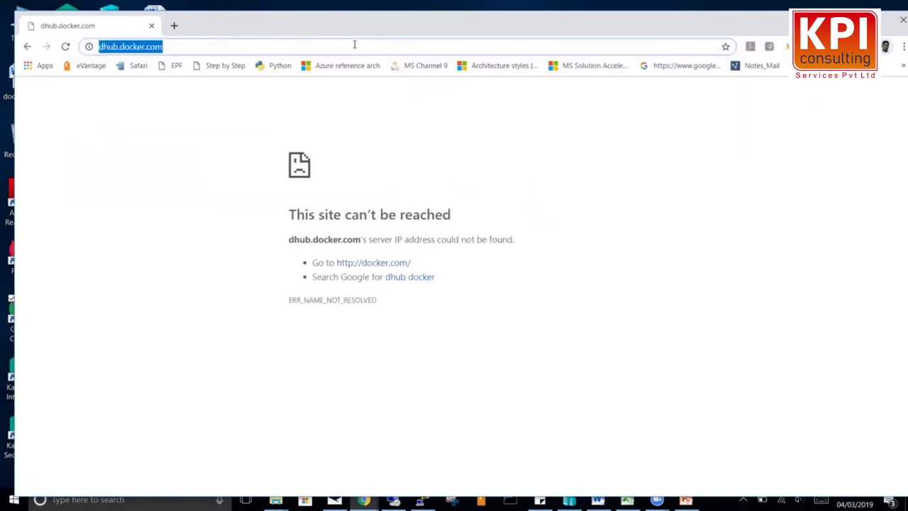
text(docker)
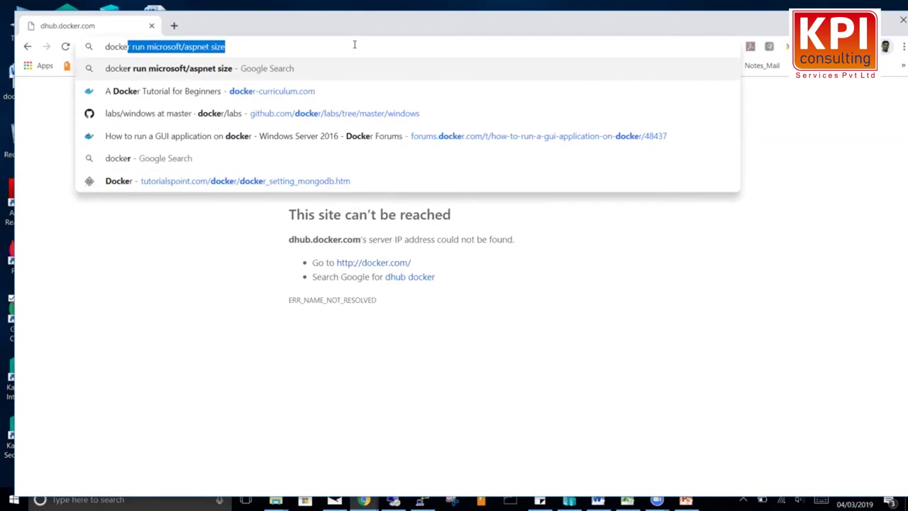
key(BackSpace)
key(BackSpace)
key(BackSpace)
key(BackSpace)
key(BackSpace)
key(BackSpace)
key(BackSpace)
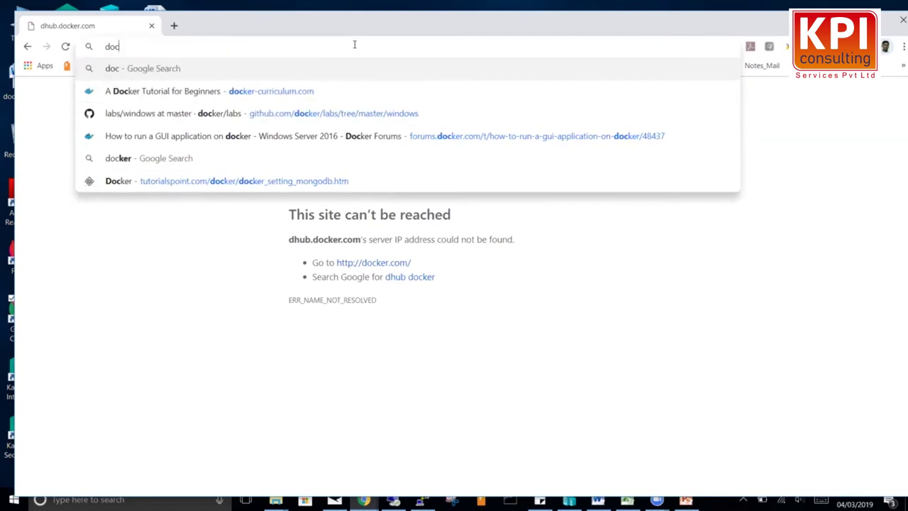
text(docker)
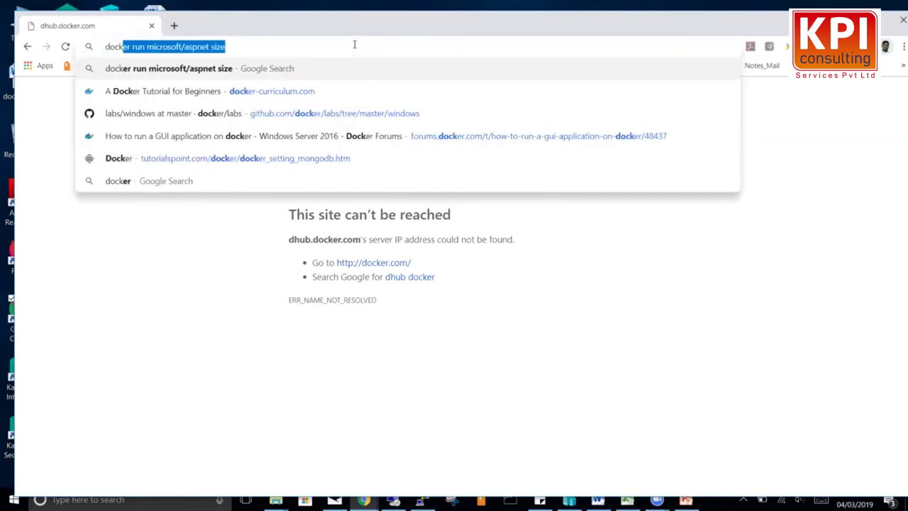
key(BackSpace)
key(BackSpace)
key(BackSpace)
key(BackSpace)
key(BackSpace)
key(BackSpace)
key(BackSpace)
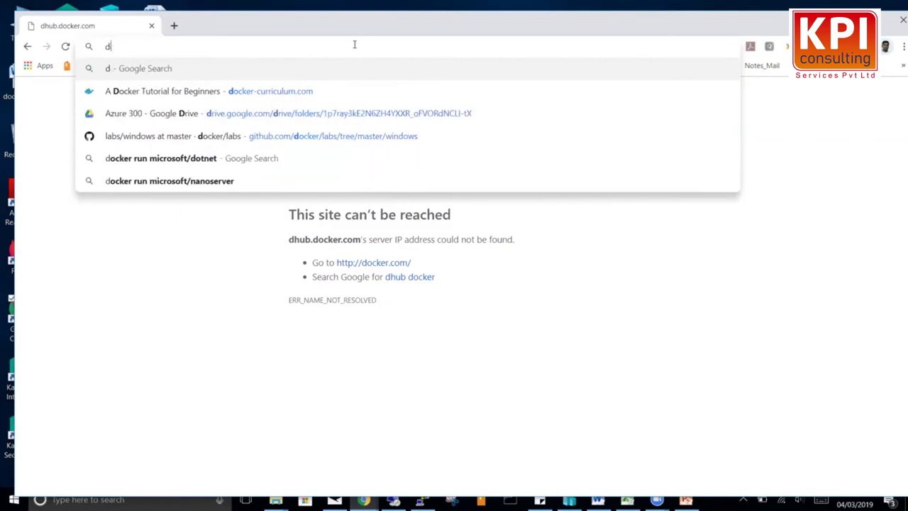
text(hub.)
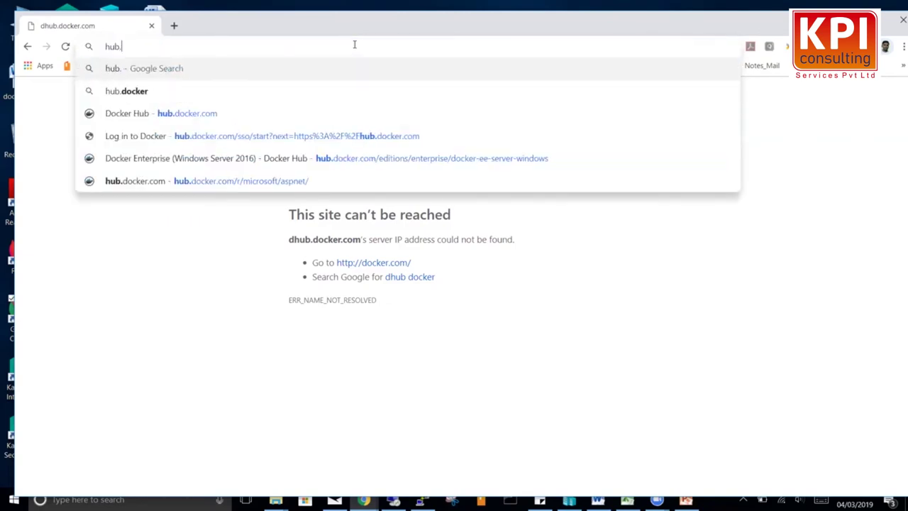
text(docker.c)
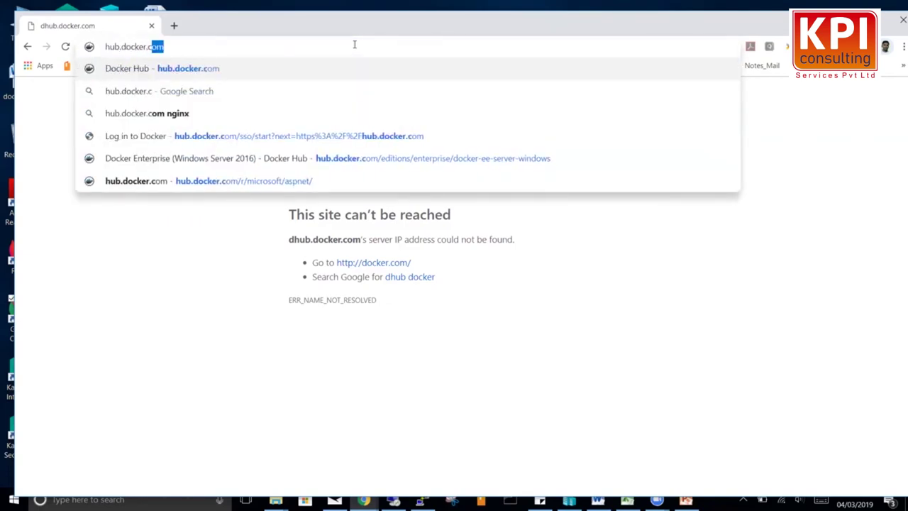
key(Return)
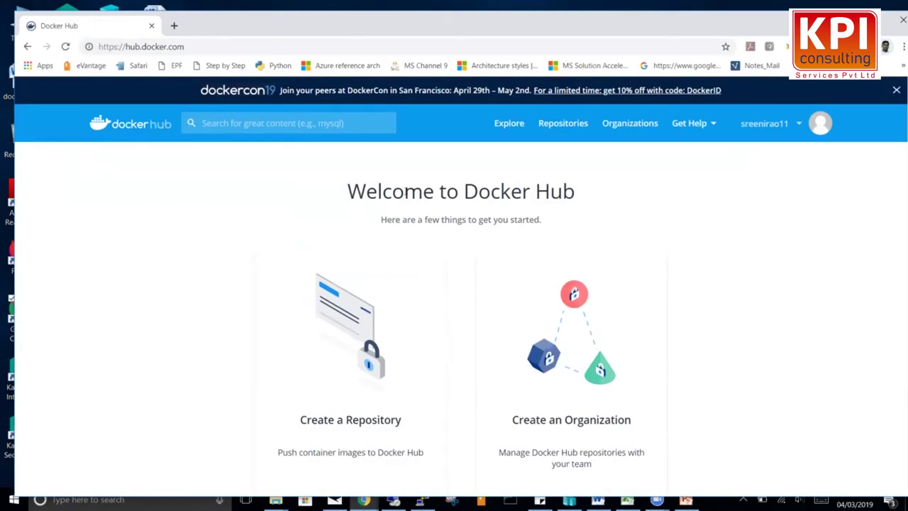
Step: Sign out of Docker Hub through the account menu
click(797, 125)
click(817, 376)
click(801, 126)
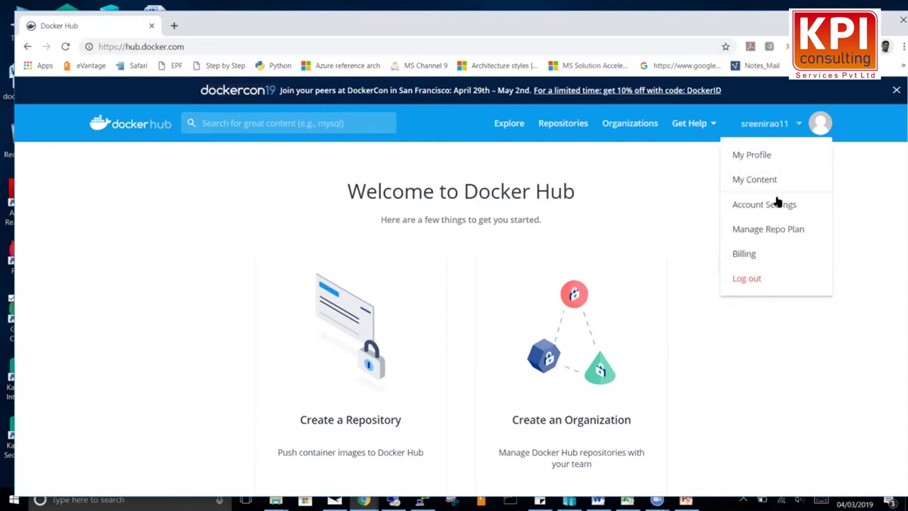
click(763, 283)
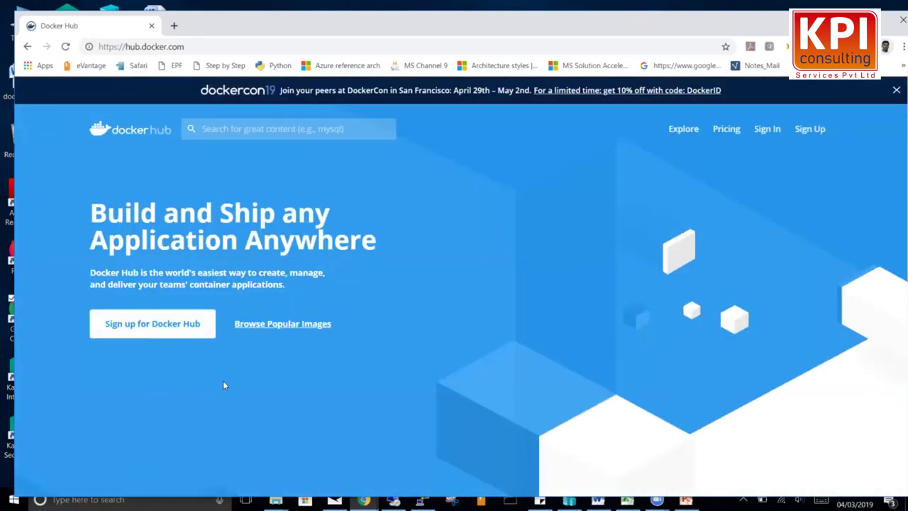
Step: Visit the Sign In and Create Account pages, return home, and show the desktop
click(764, 131)
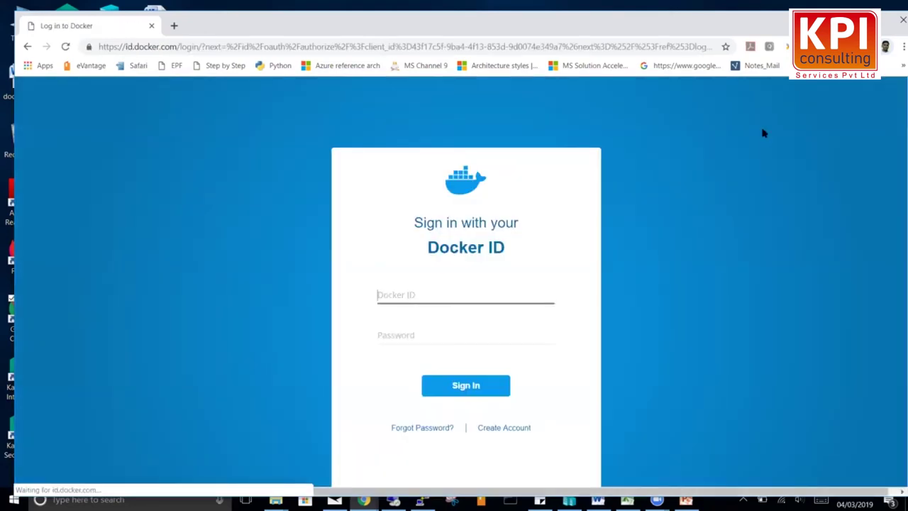
scroll(458, 333, down, 1)
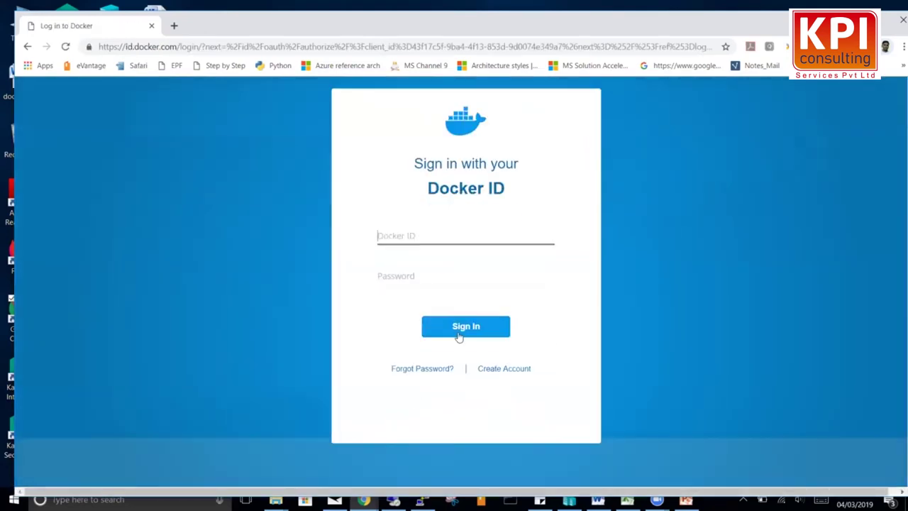
click(515, 371)
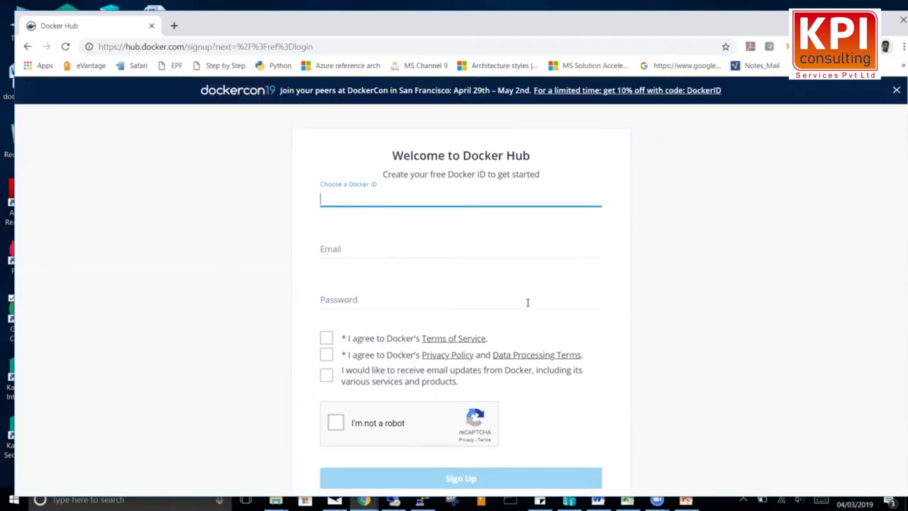
click(28, 46)
click(27, 46)
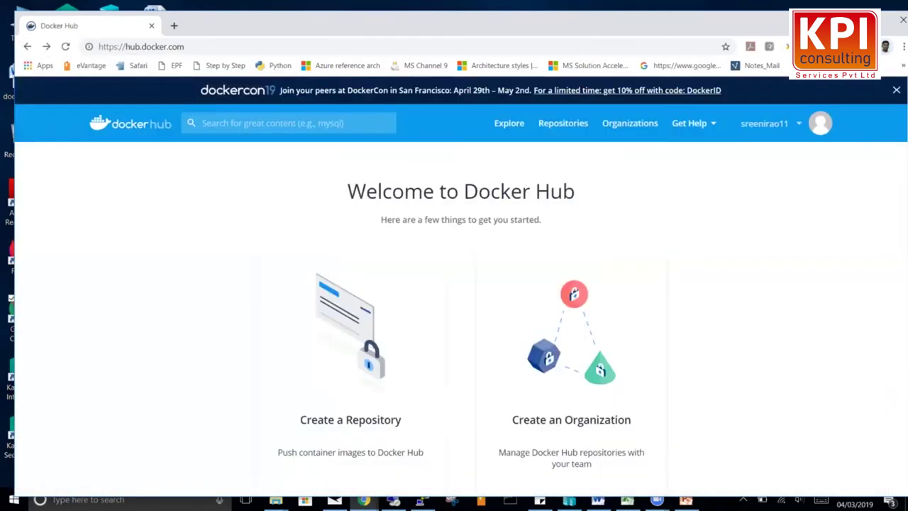
key(super+d)
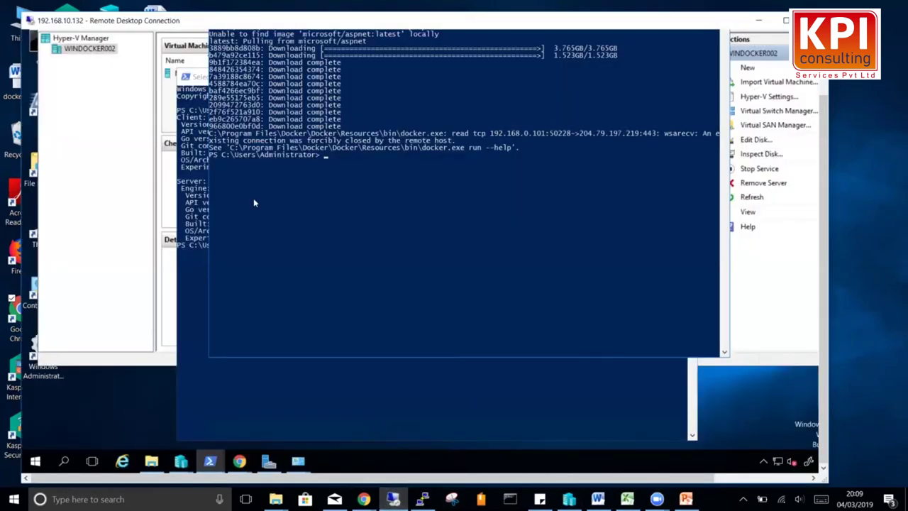
Step: Bring forward the Administrator console showing docker version 18.09.2 output
click(186, 303)
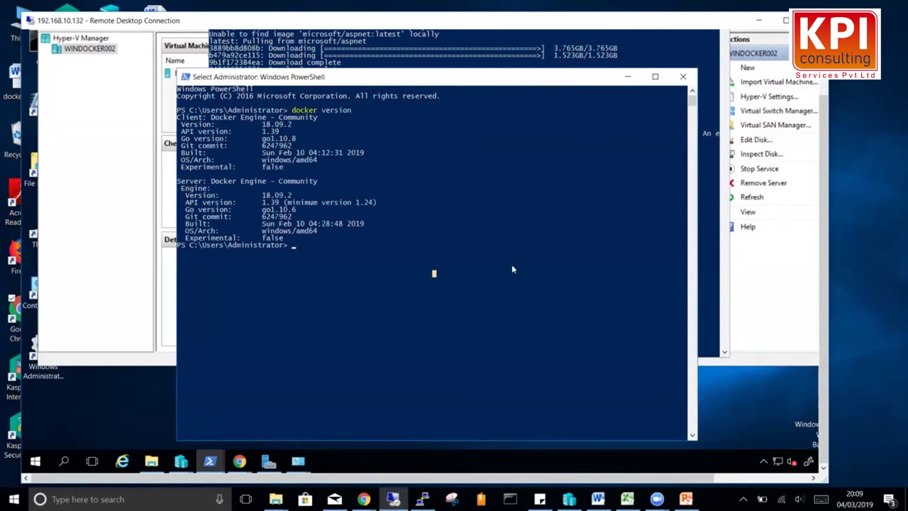
scroll(513, 267, down, 7)
scroll(513, 267, up, 7)
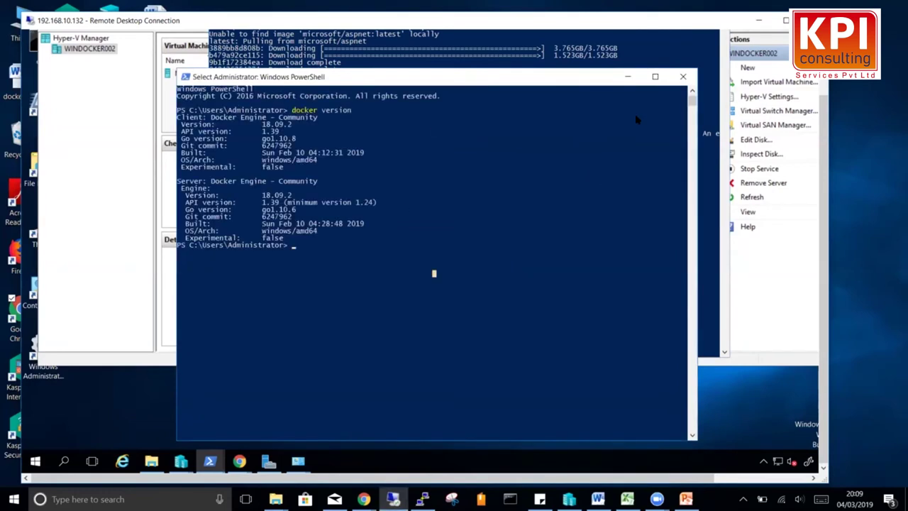
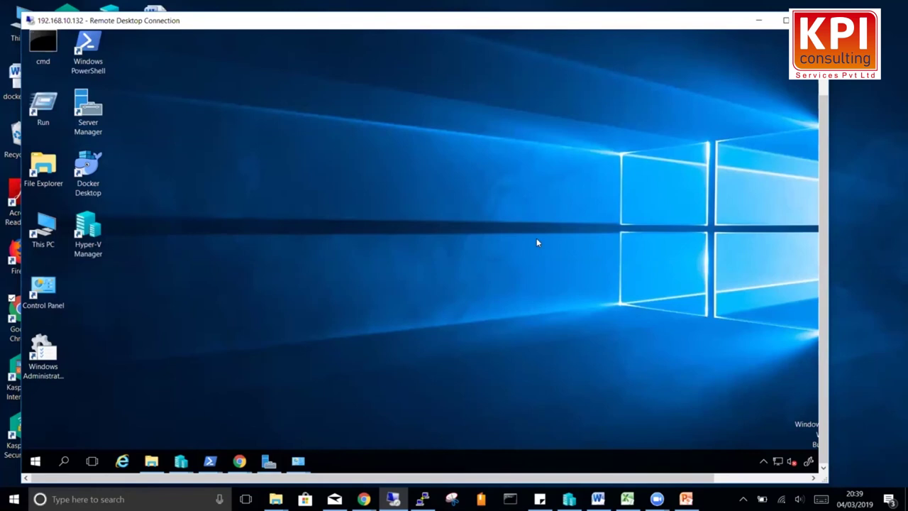
Step: Minimise the remote session to the local desktop and briefly open the Start menu
scroll(811, 115, up, 3)
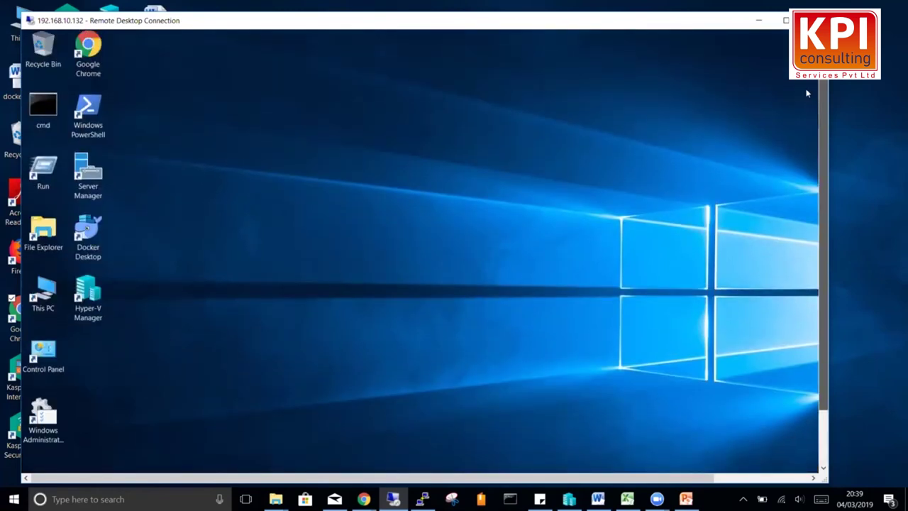
scroll(808, 96, up, 1)
scroll(805, 184, down, 3)
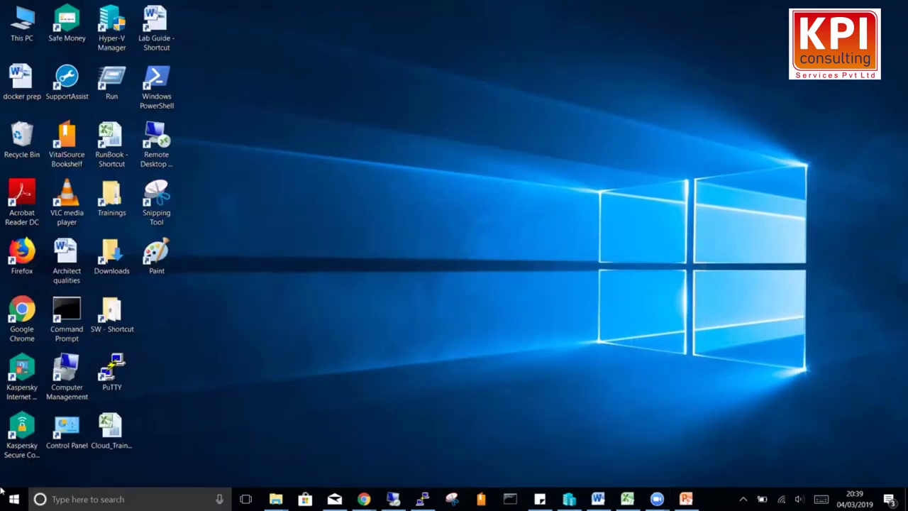
key(super)
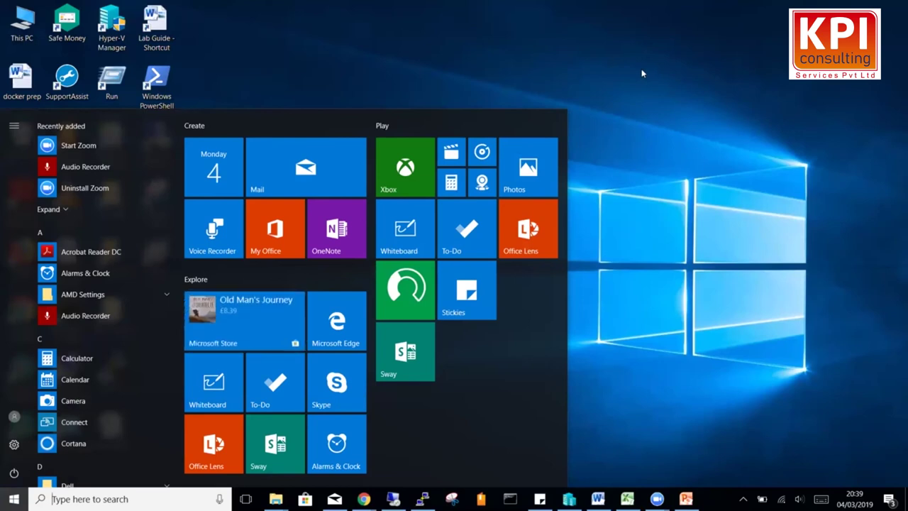
click(556, 96)
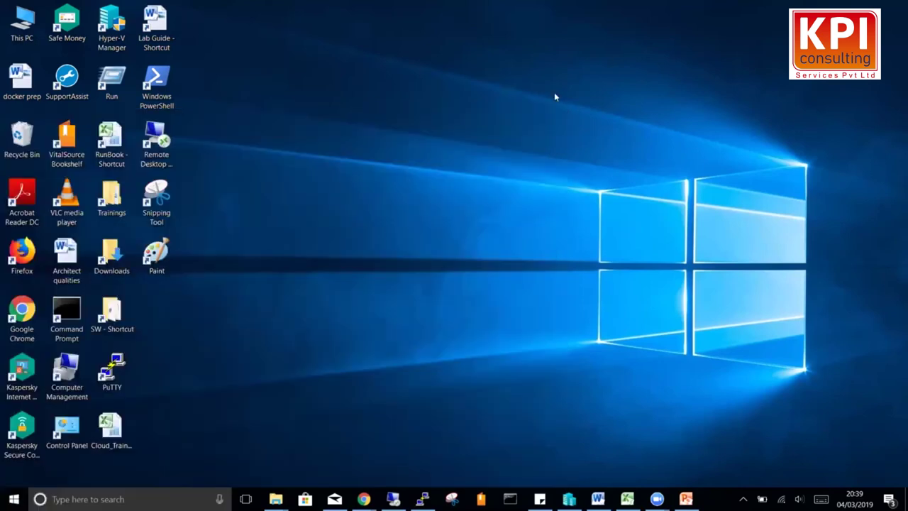
Step: Open the Lab Guide, copy the Kubernetes minikube install URL, and switch to Chrome's new tab
double_click(156, 28)
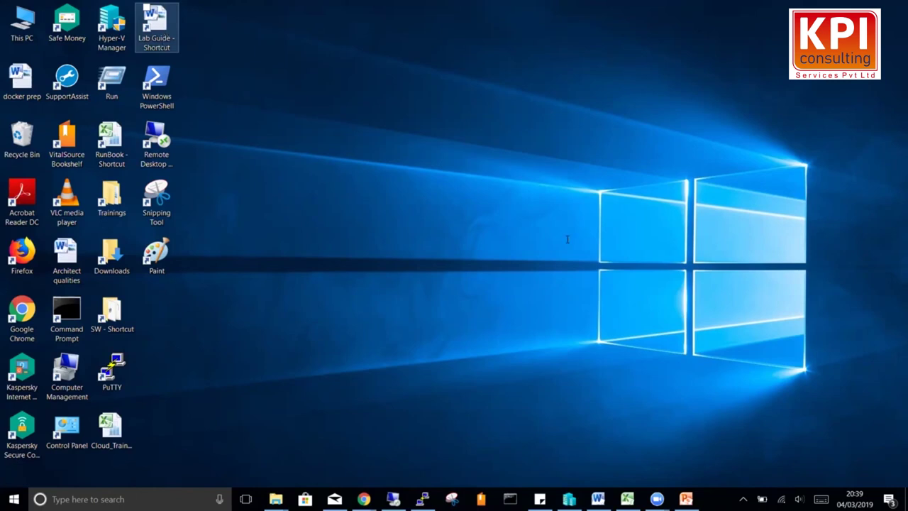
scroll(531, 325, down, 10)
scroll(530, 325, up, 3)
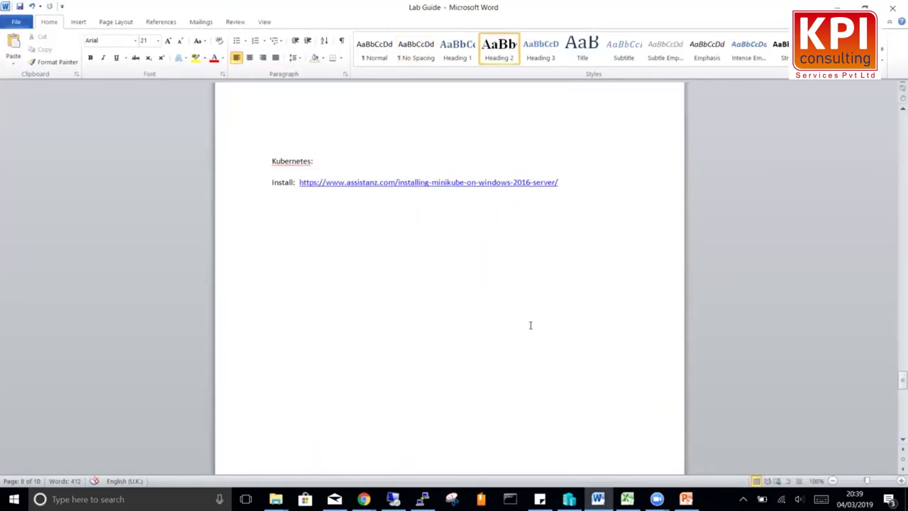
drag(561, 182, 299, 182)
key(ctrl+c)
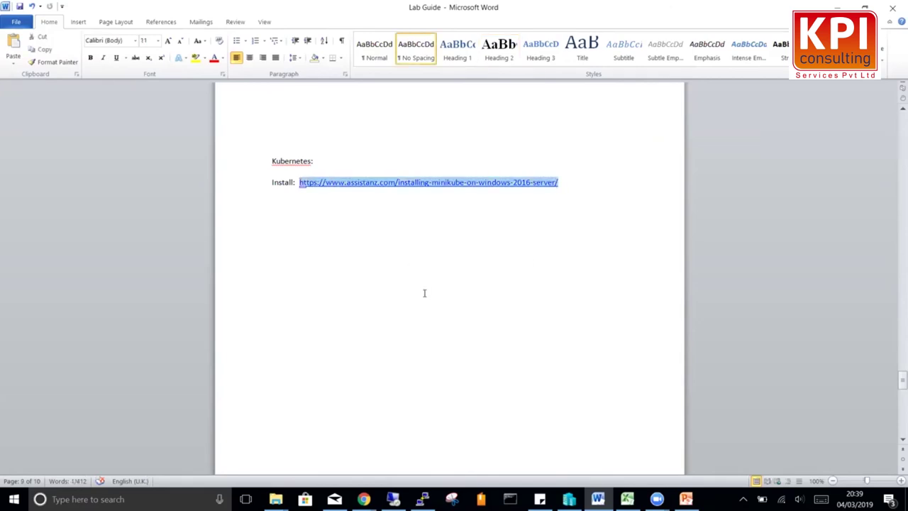
click(514, 455)
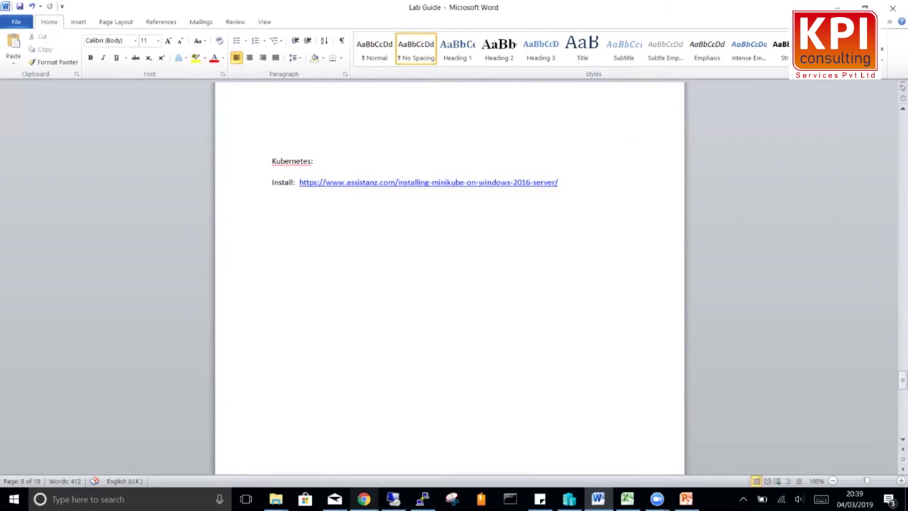
mouse_move(363, 499)
click(313, 435)
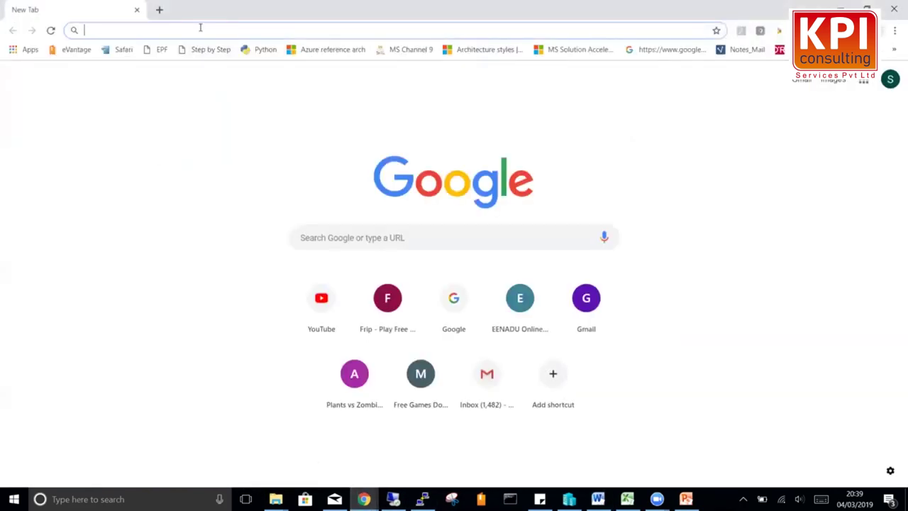
Step: Paste the copied link to load the Assistanz Minikube guide and scroll to Requirements
key(ctrl+v)
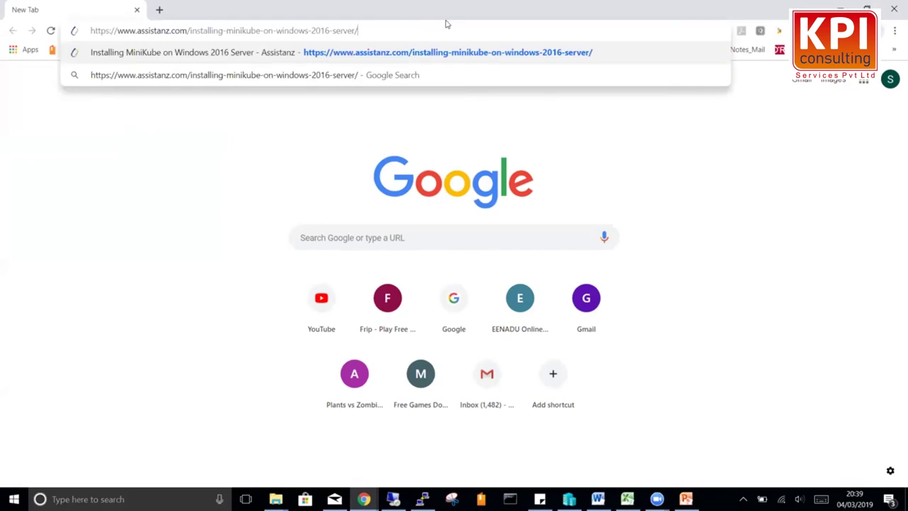
key(Return)
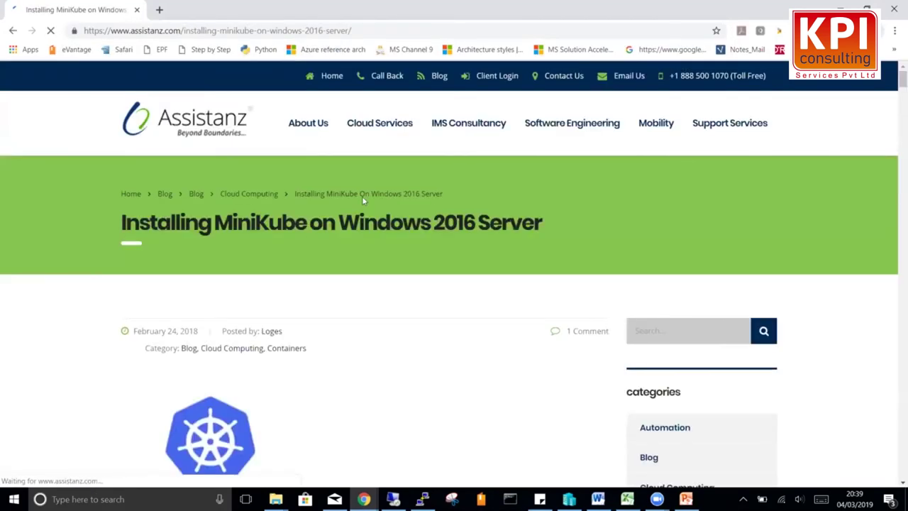
drag(896, 80, 896, 90)
scroll(398, 387, up, 3)
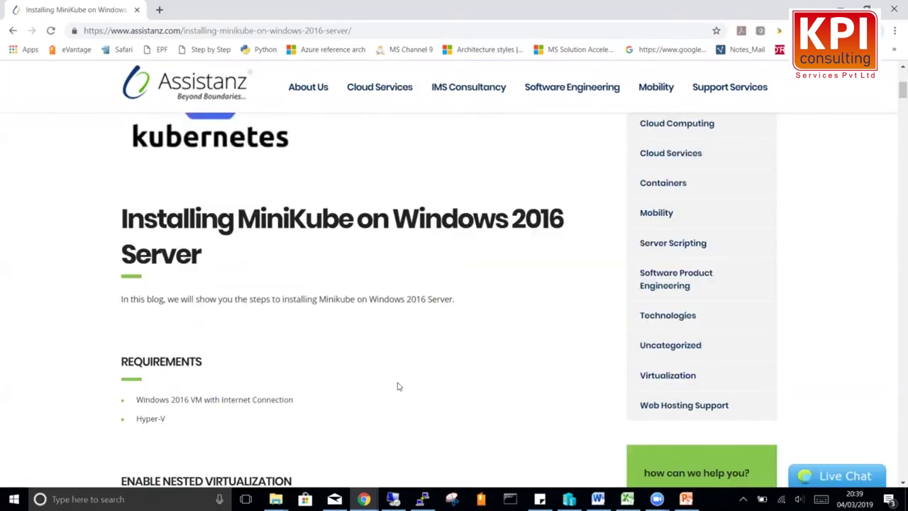
scroll(400, 387, down, 1)
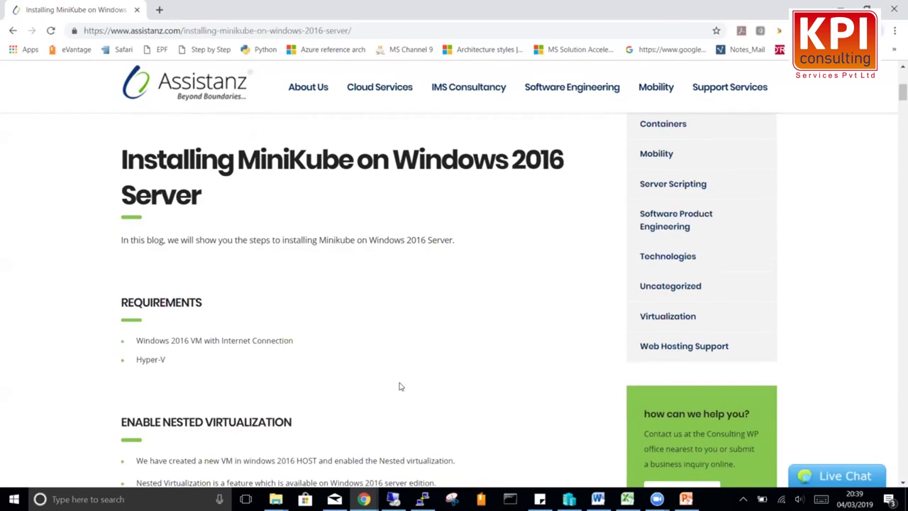
scroll(191, 339, down, 1)
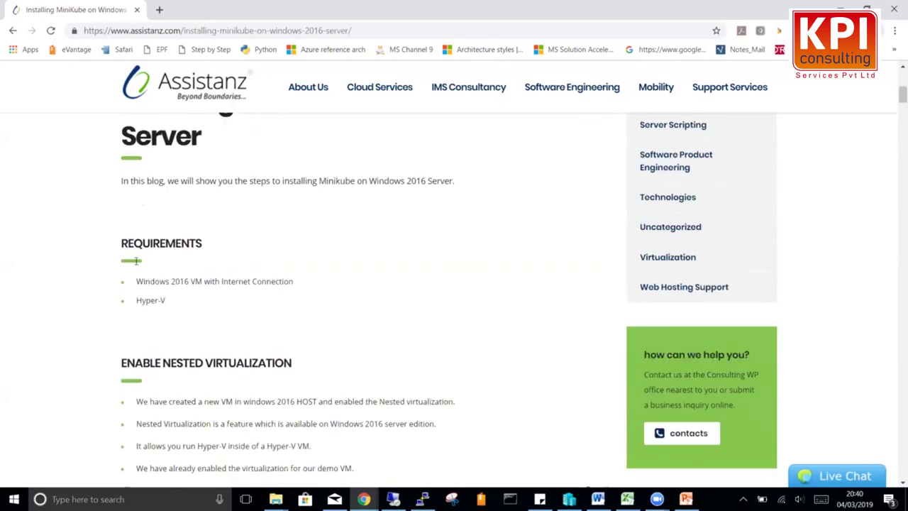
Step: Highlight each requirement in turn: Windows 2016, Internet Connection, and Hyper-V
double_click(153, 243)
click(211, 288)
drag(139, 282, 191, 277)
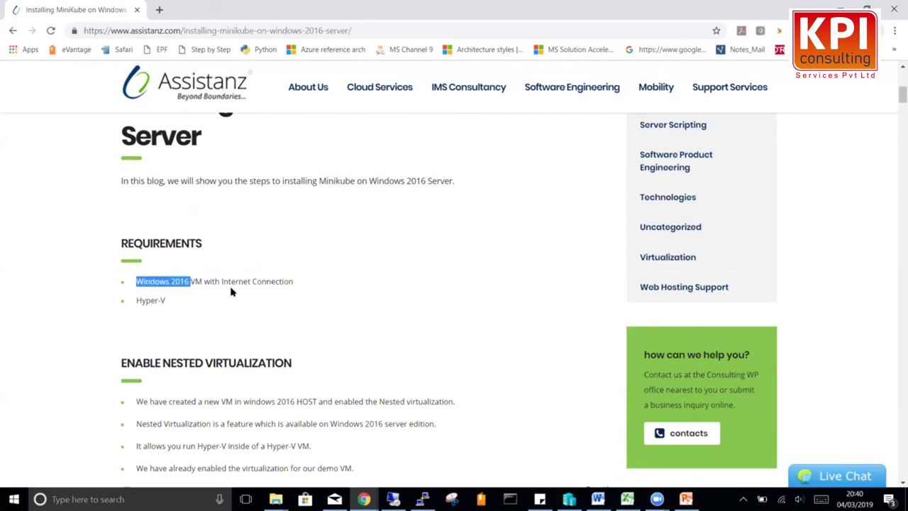
click(225, 282)
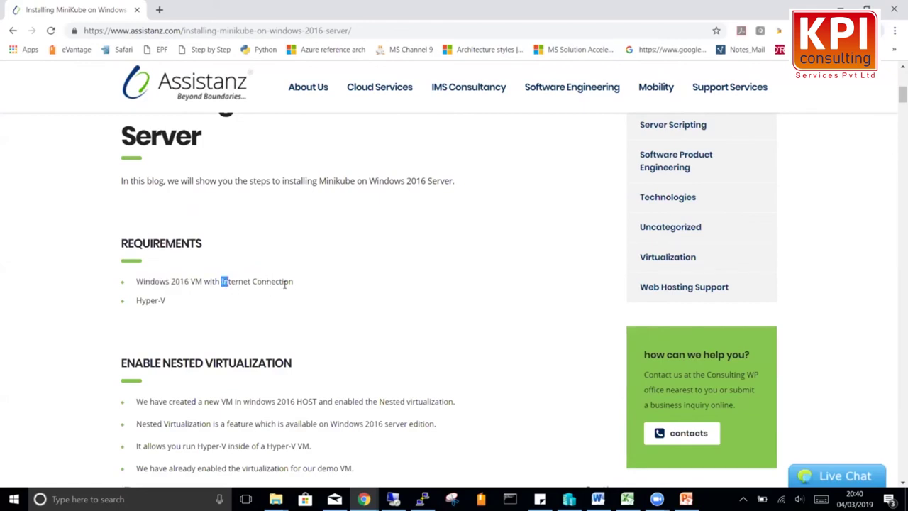
drag(285, 283, 302, 288)
click(371, 301)
drag(139, 303, 303, 299)
click(303, 299)
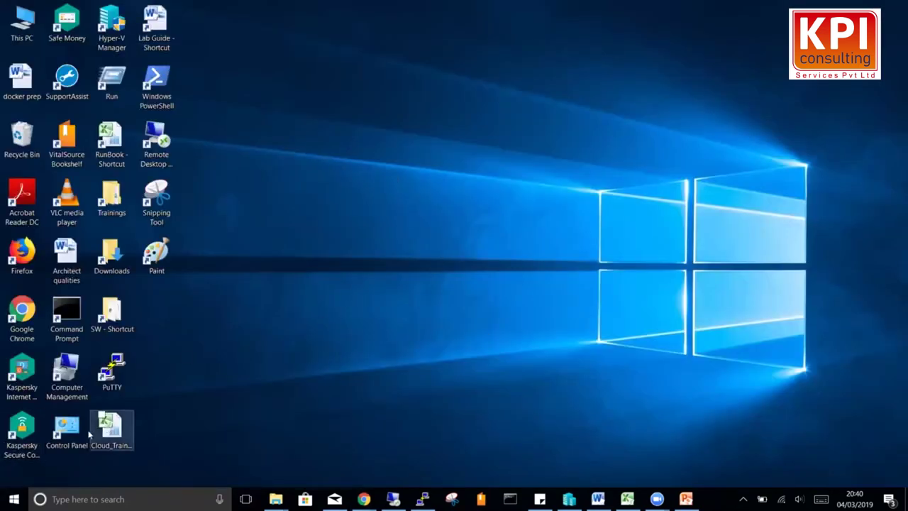
click(69, 428)
double_click(70, 428)
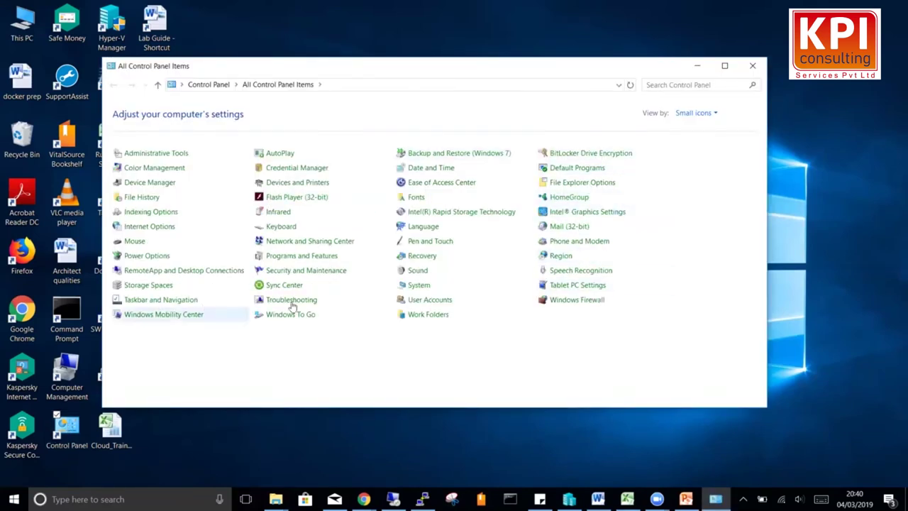
click(297, 258)
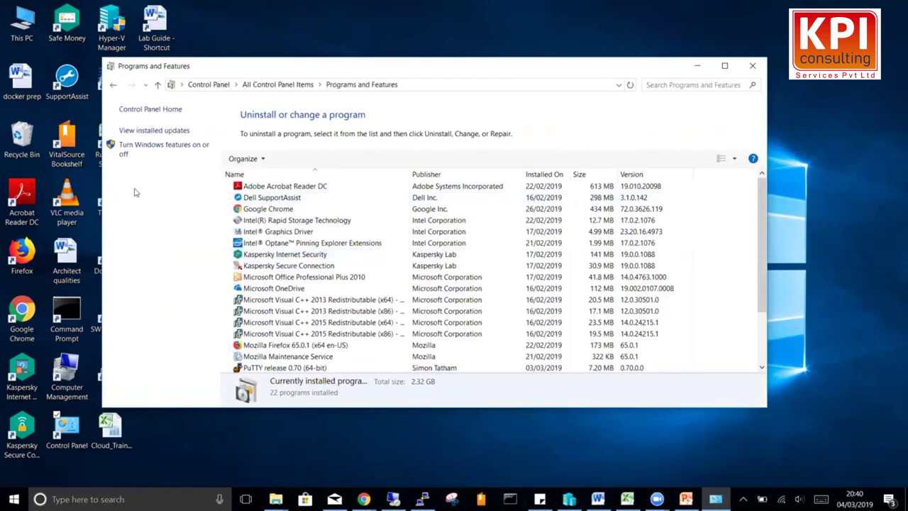
click(160, 148)
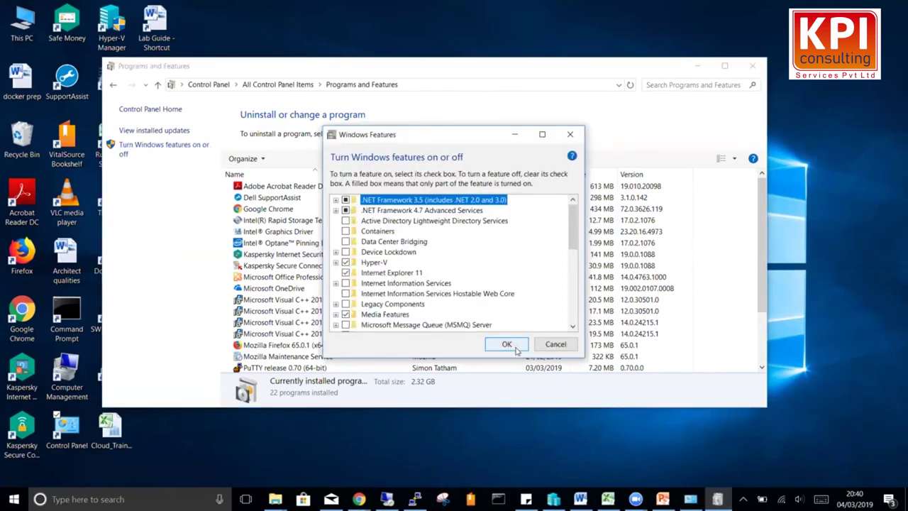
drag(483, 140, 480, 55)
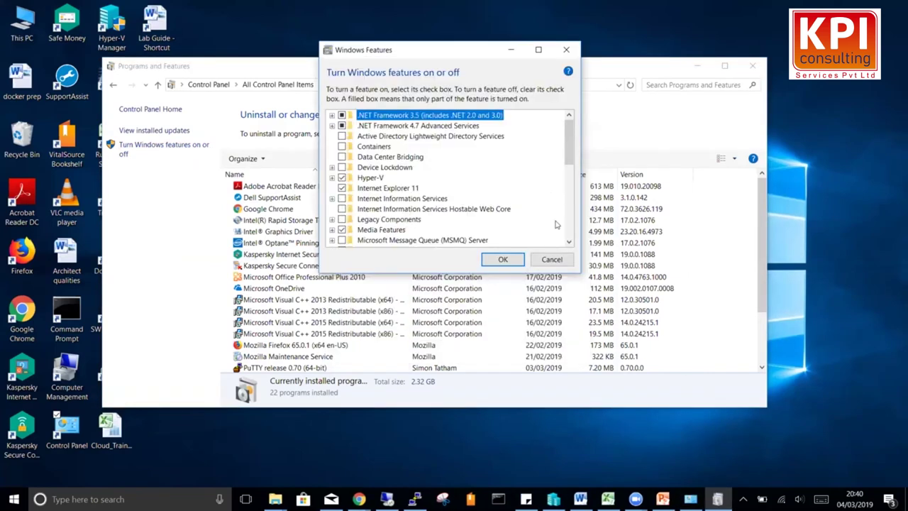
click(332, 177)
click(370, 178)
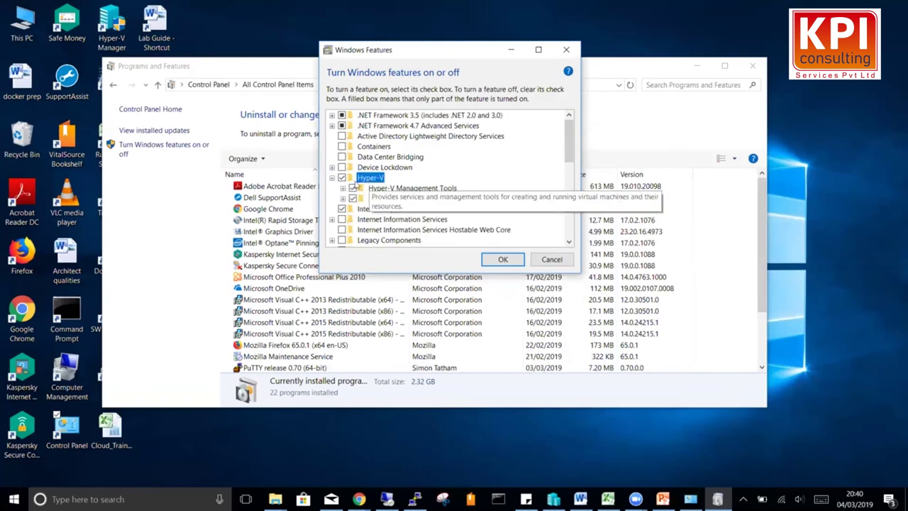
click(342, 178)
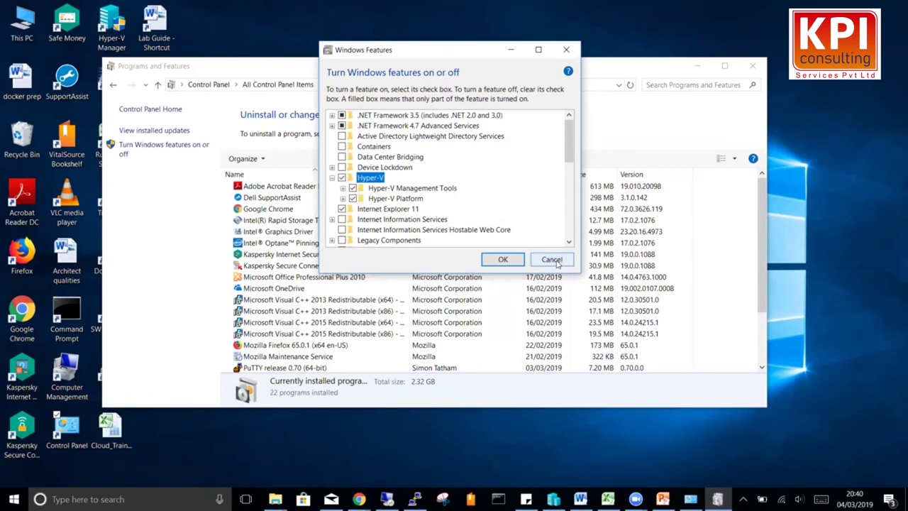
click(552, 260)
key(alt+F4)
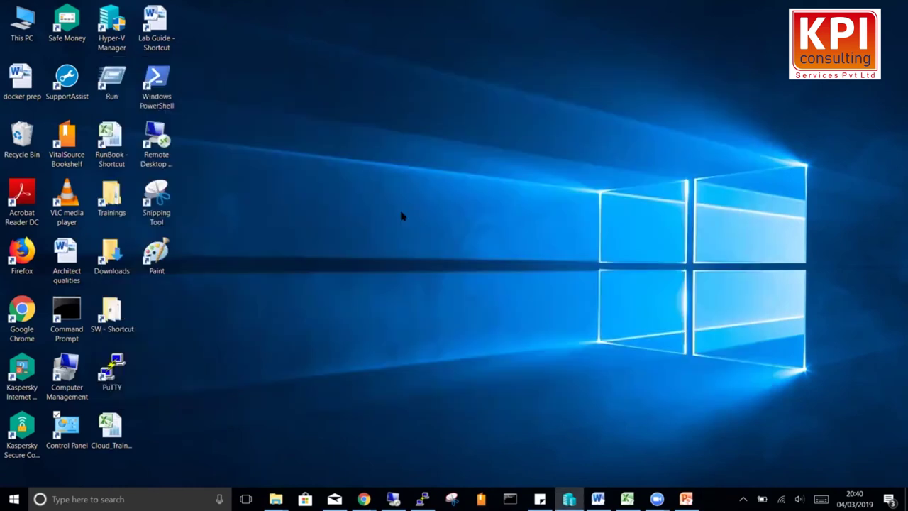
Step: Bring the MiniKube guide forward and highlight its Enable Nested Virtualization heading
mouse_move(363, 499)
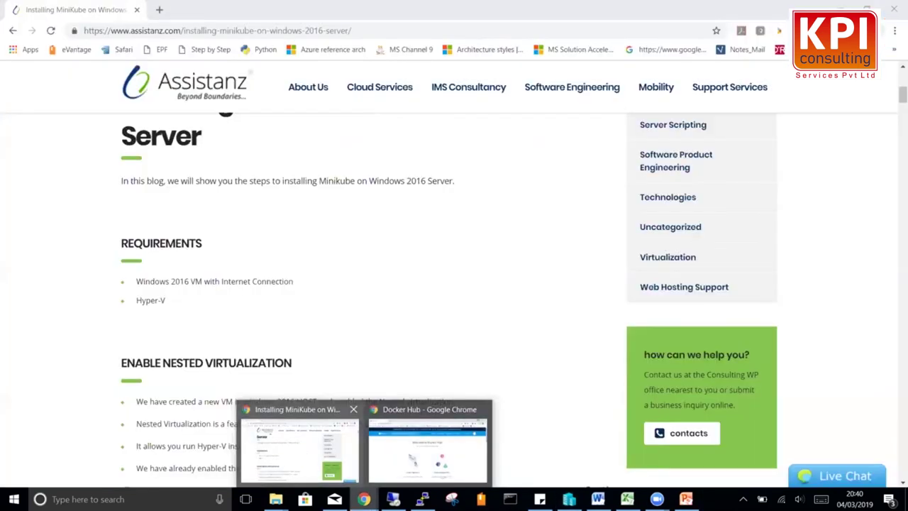
click(315, 467)
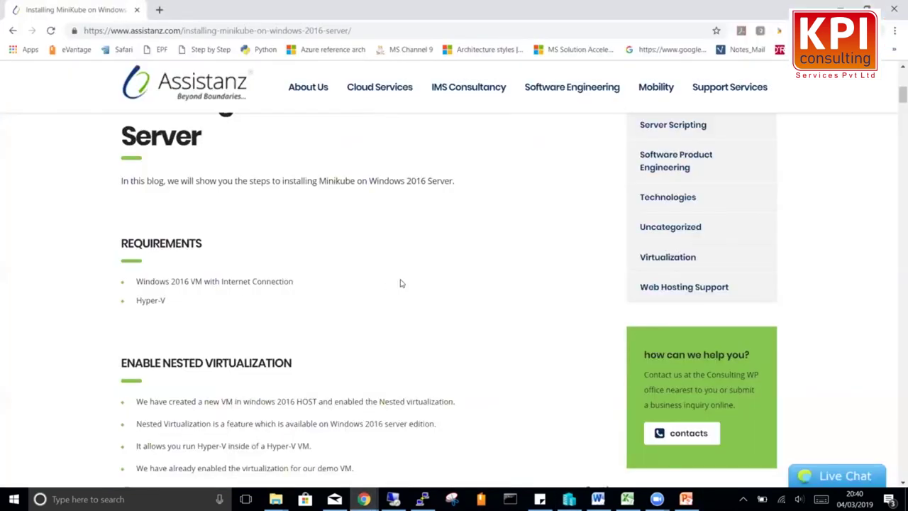
scroll(403, 282, down, 3)
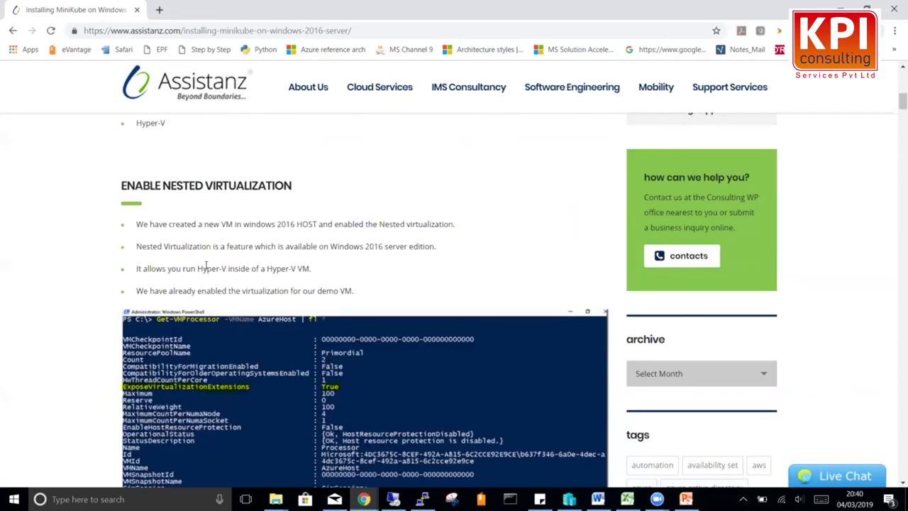
drag(164, 186, 316, 189)
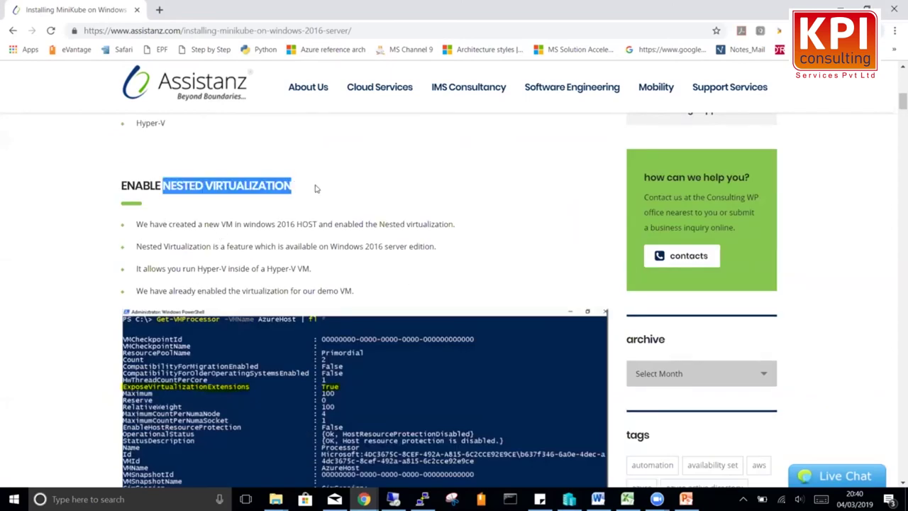
click(382, 206)
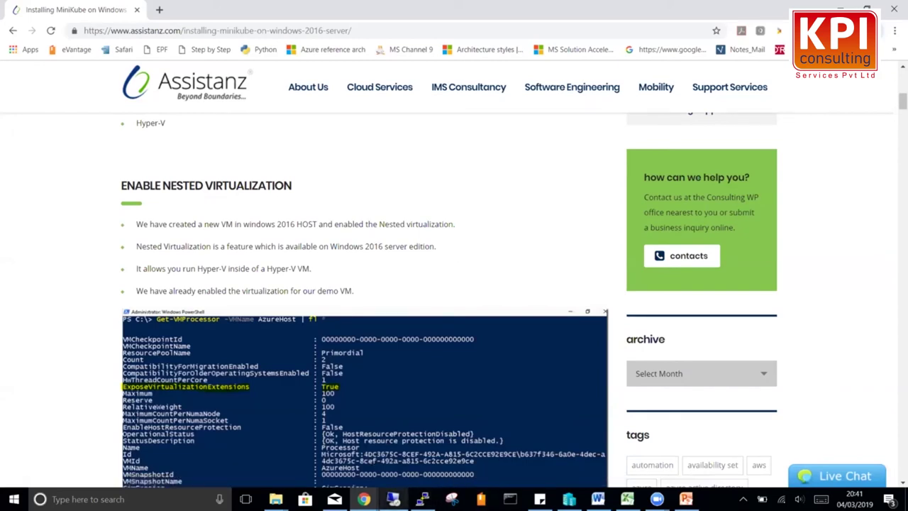
Step: Show and re-minimise the remote session, then switch to the Lab Guide in Word
mouse_move(393, 499)
click(399, 478)
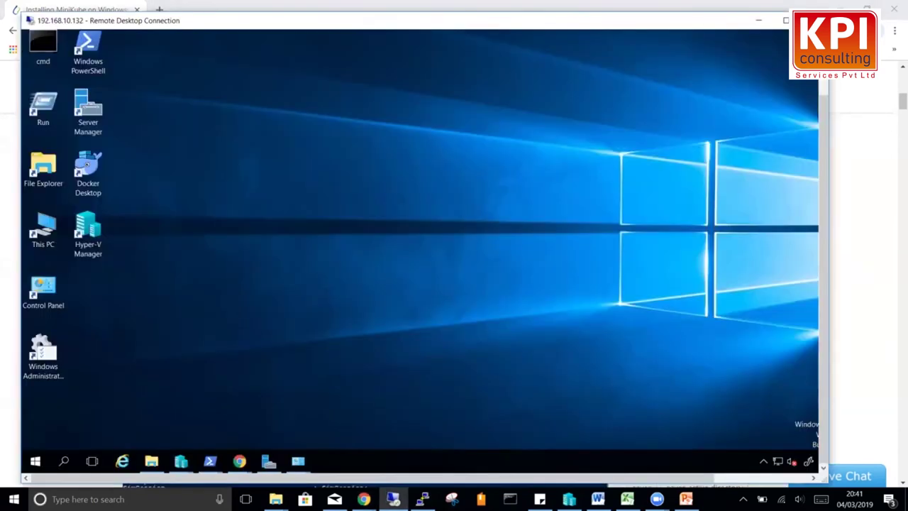
click(758, 21)
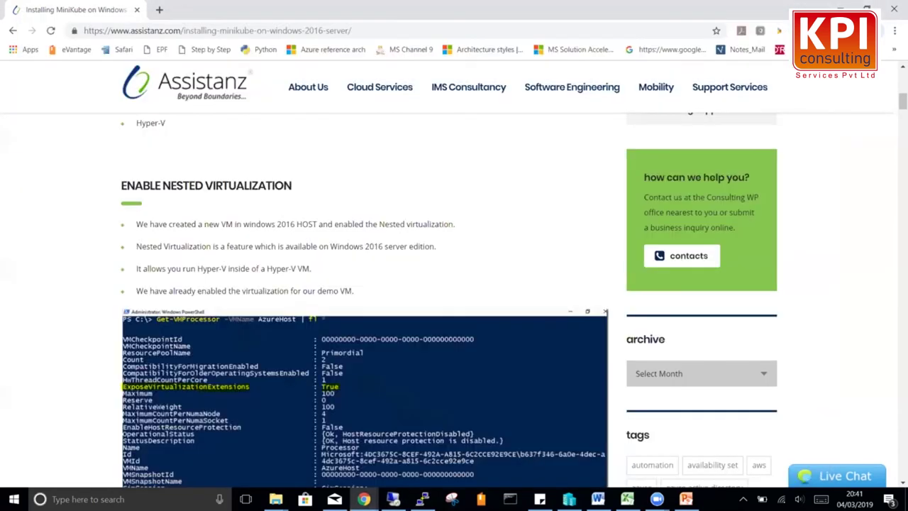
click(598, 499)
Step: Scroll the Lab Guide to page 1, select the generic Set-VMProcessor command, then minimise Word
scroll(438, 258, up, 5)
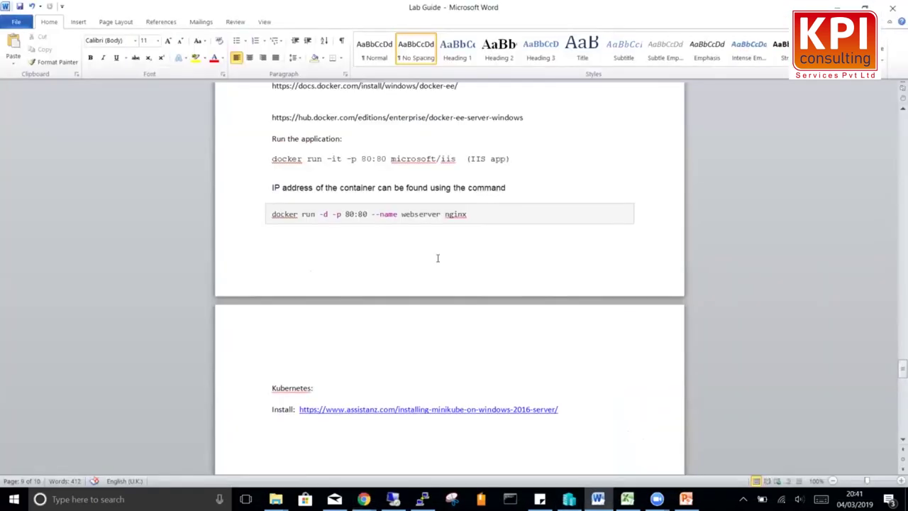
scroll(438, 258, up, 4)
scroll(448, 356, up, 15)
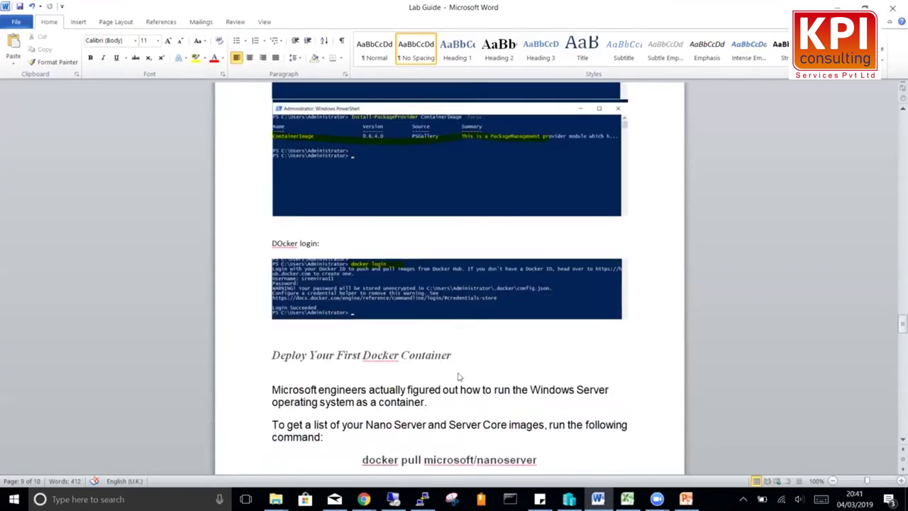
drag(894, 312, 896, 113)
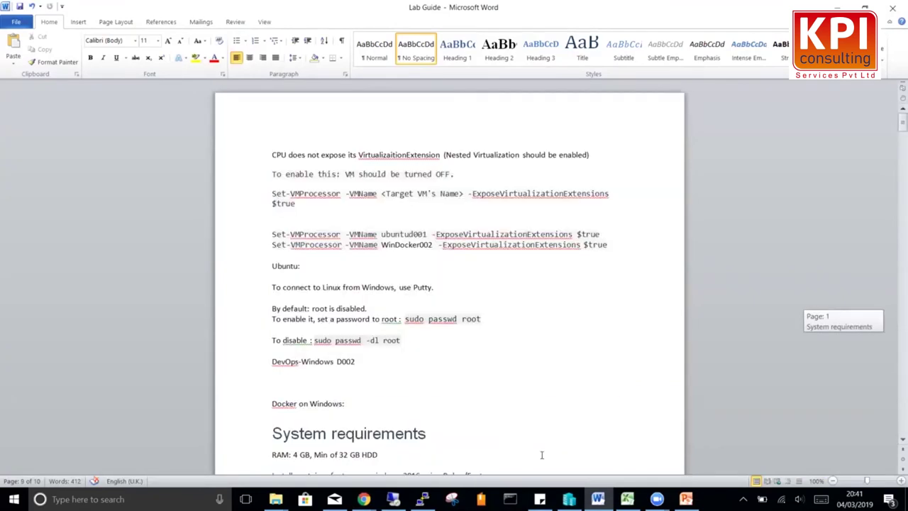
drag(272, 194, 298, 197)
click(272, 213)
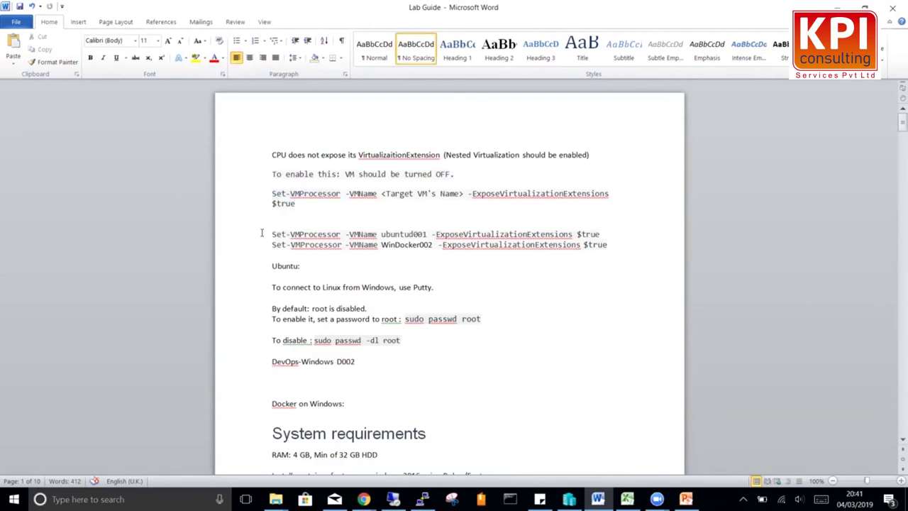
click(346, 254)
drag(272, 193, 301, 204)
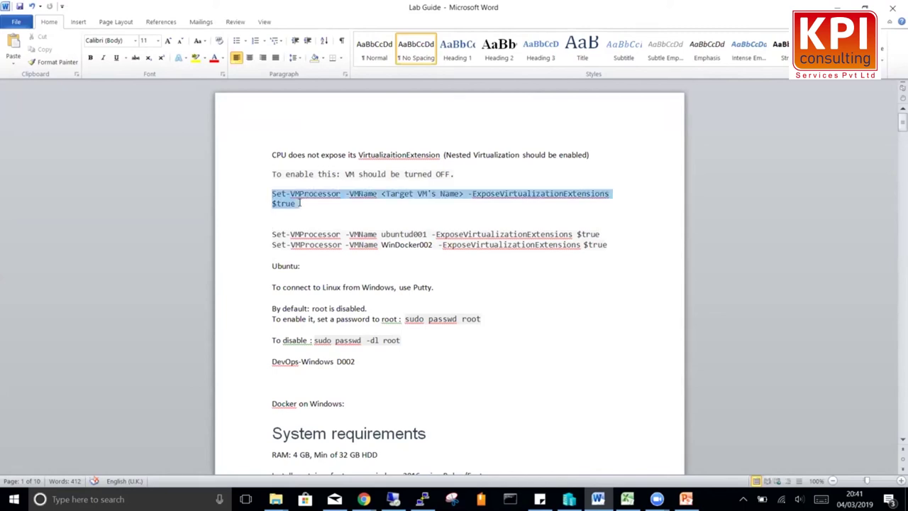
click(482, 278)
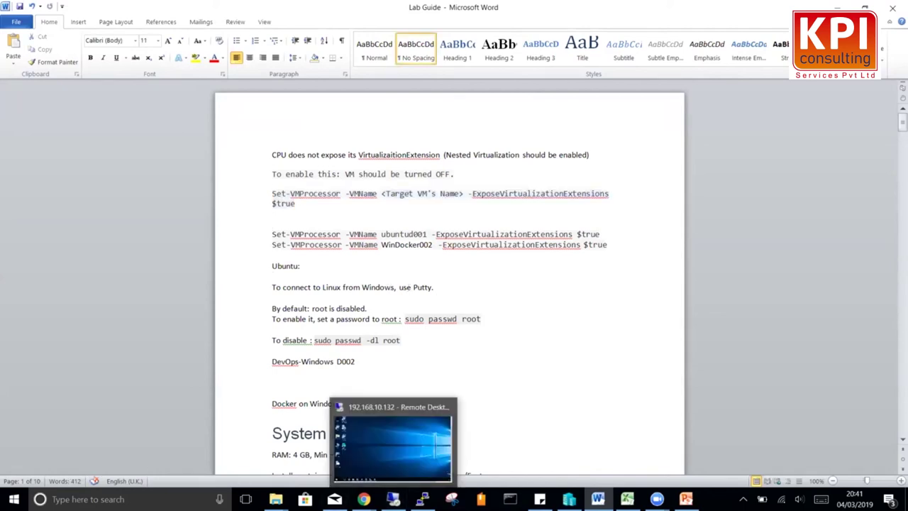
click(394, 447)
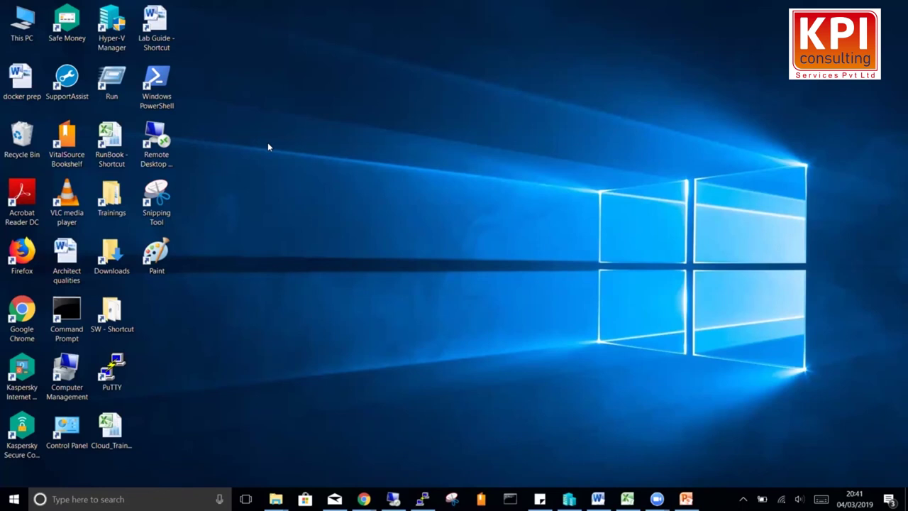
double_click(117, 43)
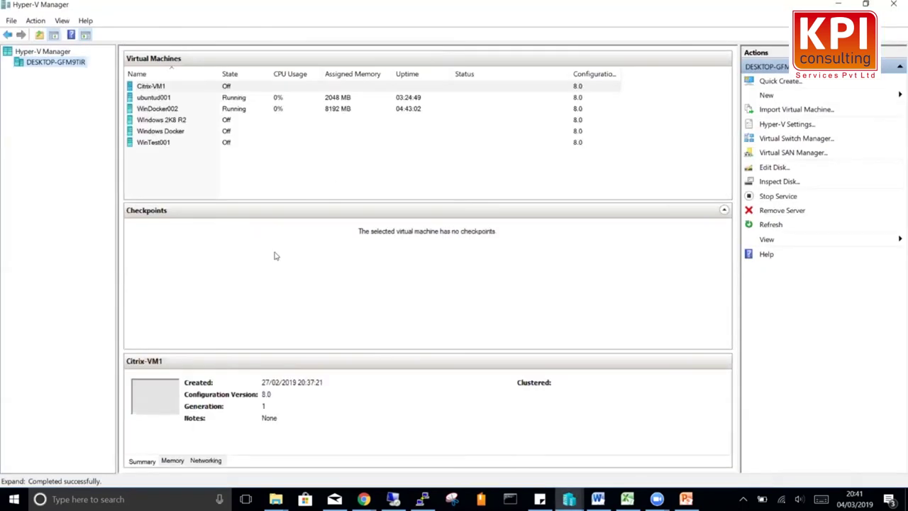
click(170, 98)
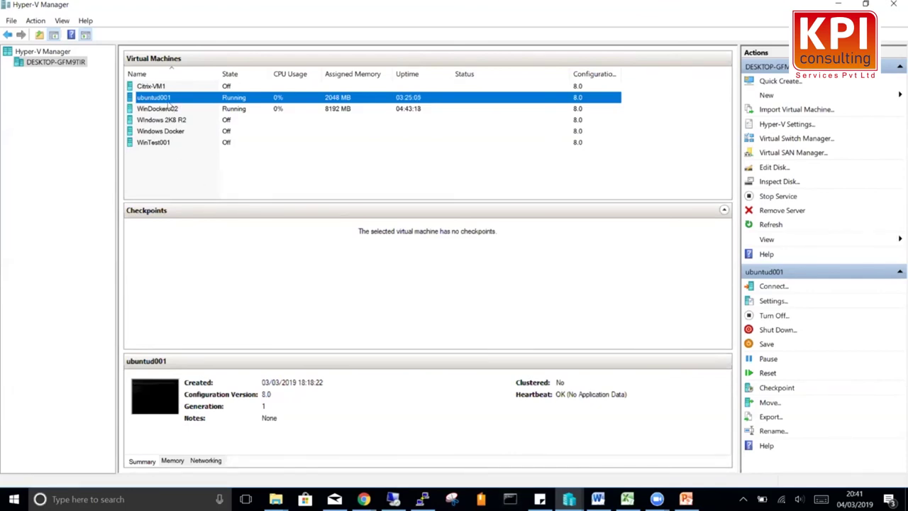
click(838, 3)
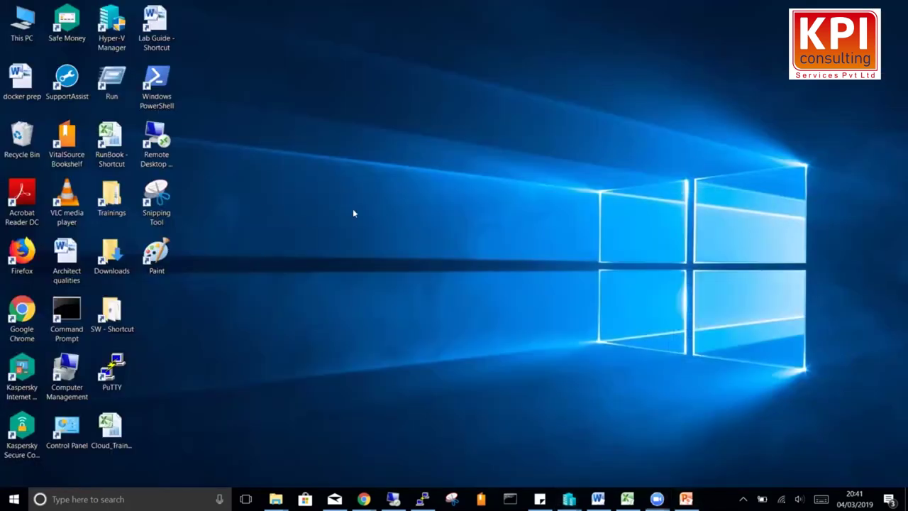
Step: Launch Windows PowerShell as administrator and move its console down and right
right_click(165, 81)
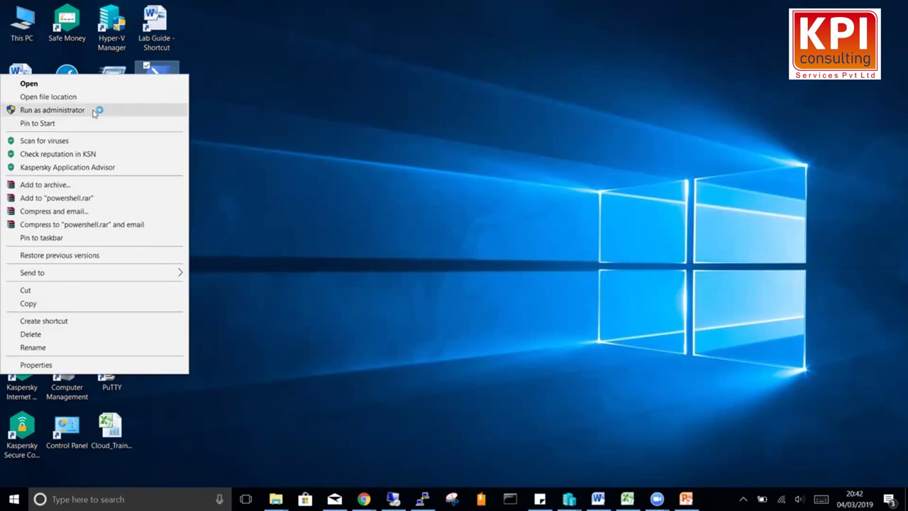
click(94, 111)
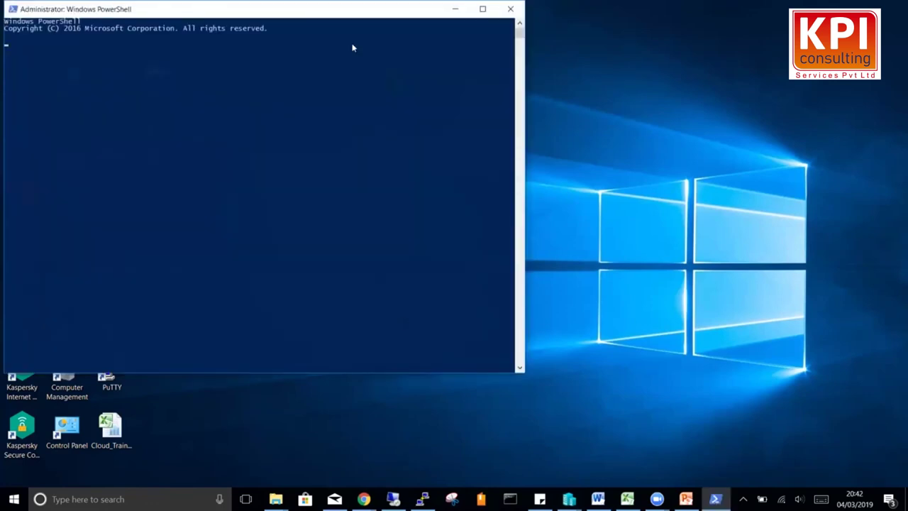
drag(438, 8, 593, 25)
click(494, 160)
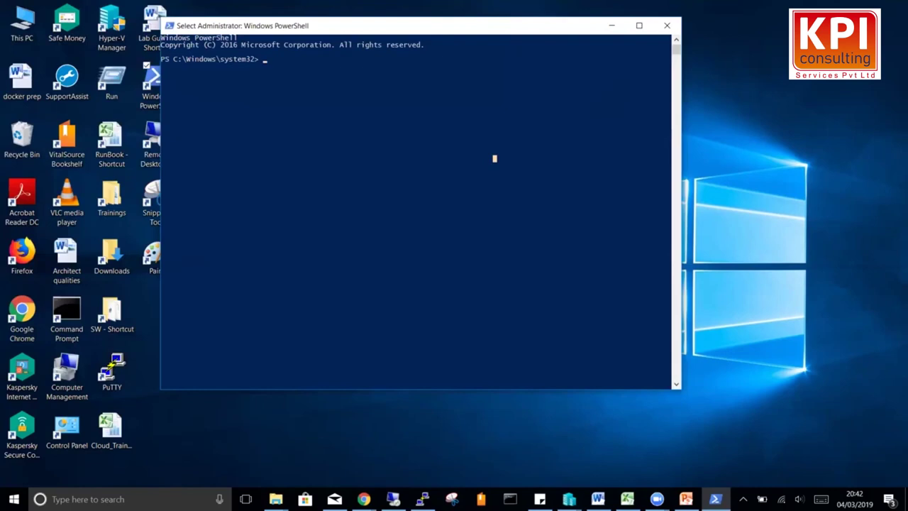
Step: Copy the ubuntud001 Set-VMProcessor line from the Lab Guide and paste it at the PowerShell prompt
click(598, 499)
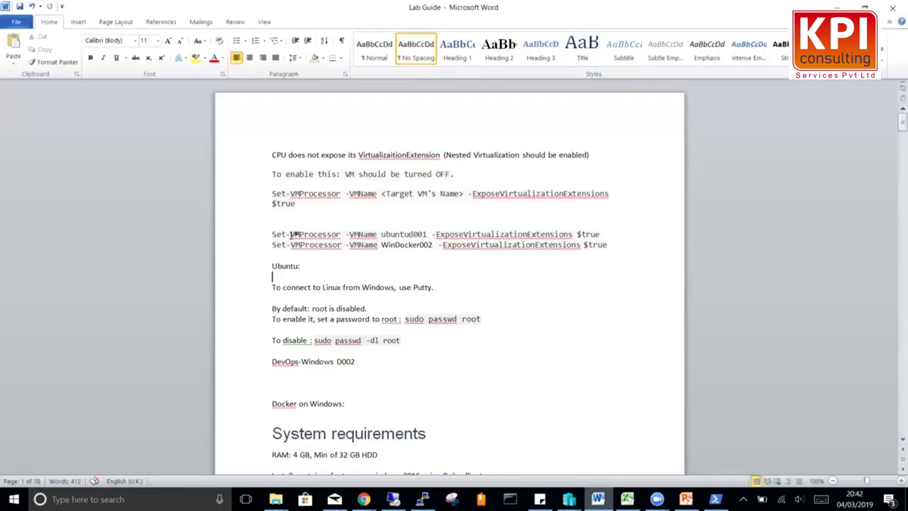
drag(271, 234, 341, 234)
click(419, 278)
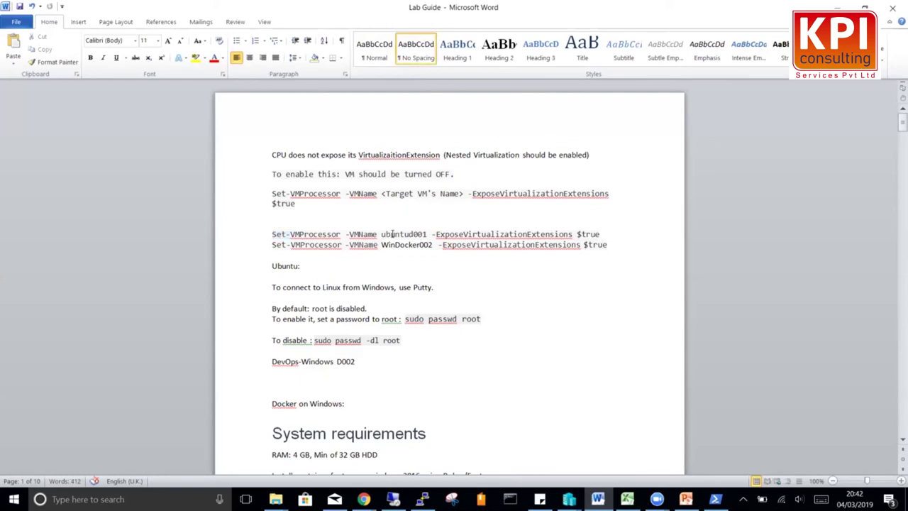
double_click(384, 234)
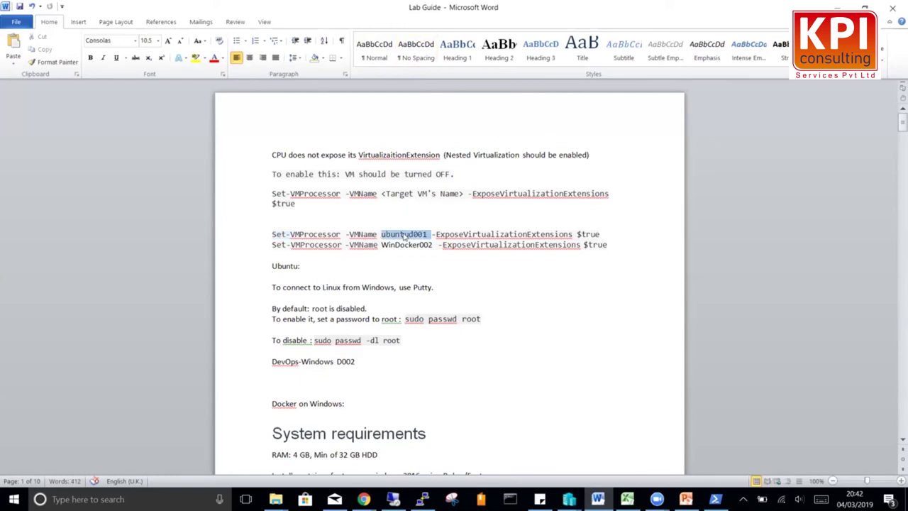
click(541, 297)
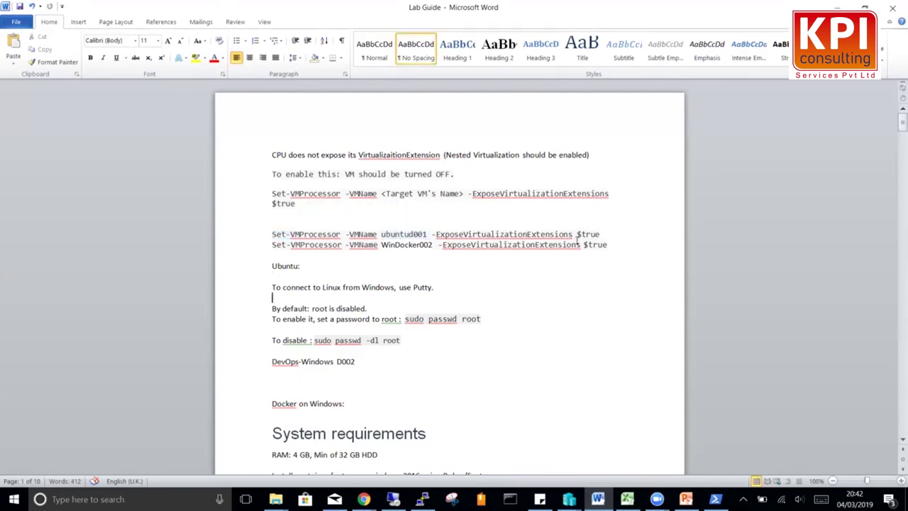
drag(271, 234, 601, 235)
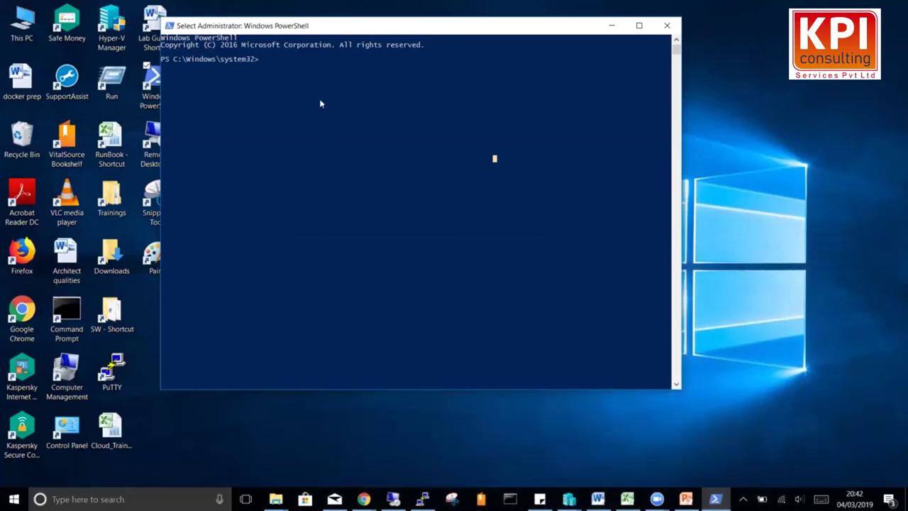
key(Escape)
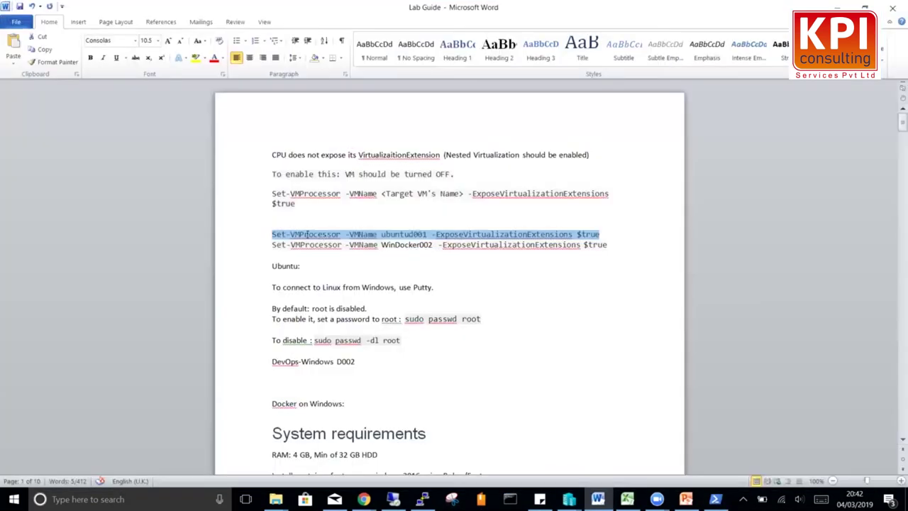
click(276, 234)
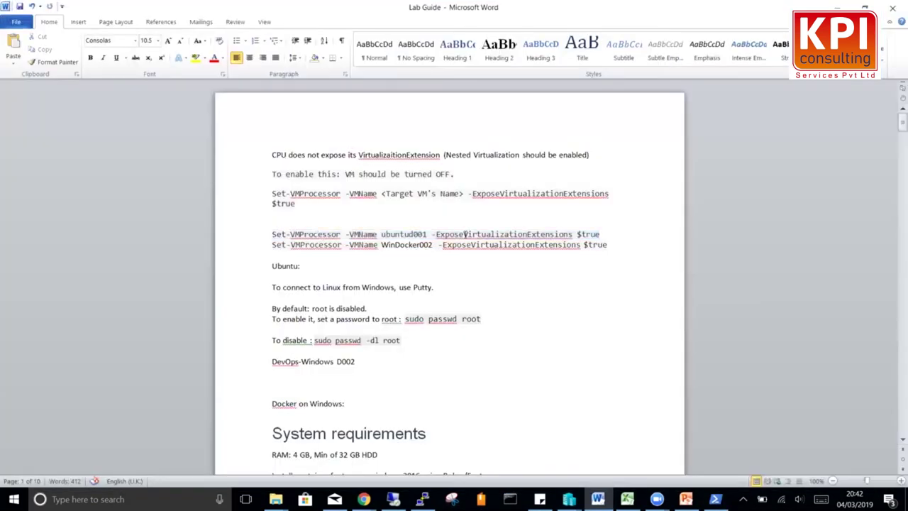
drag(273, 234, 600, 239)
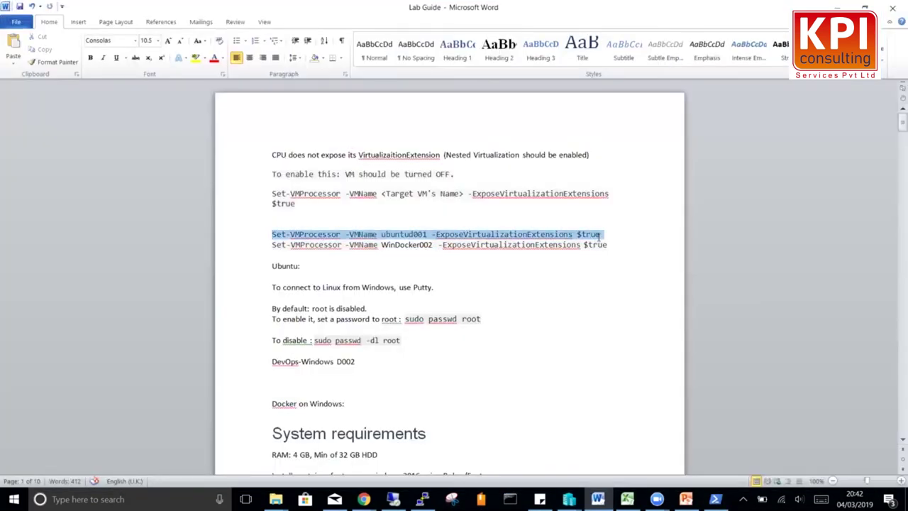
drag(596, 232, 600, 233)
key(ctrl+c)
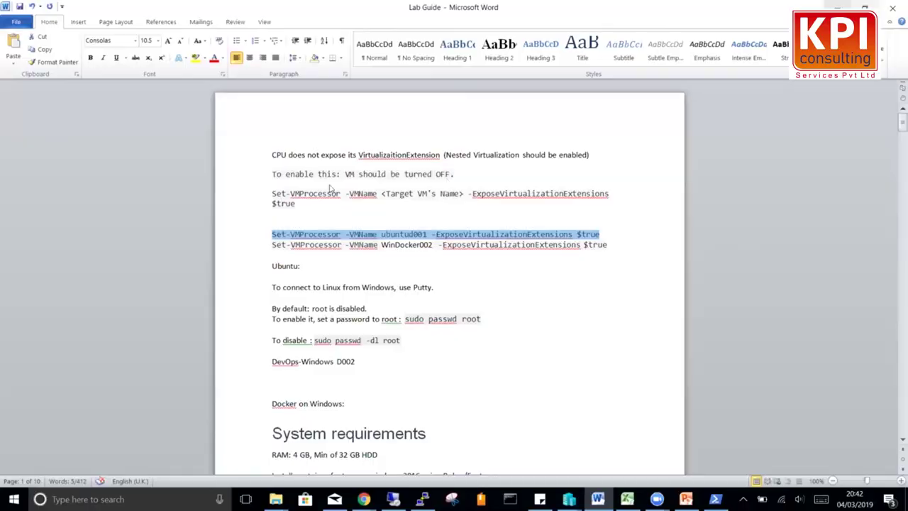
click(839, 6)
right_click(330, 185)
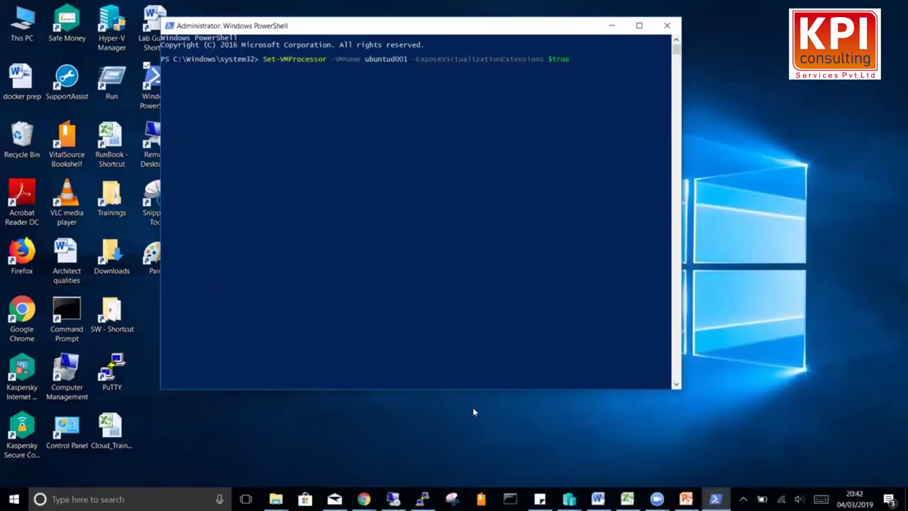
Step: Run Set-VMProcessor -VMName ubuntud001 -ExposeVirtualizationExtensions $true at the admin prompt
key(Return)
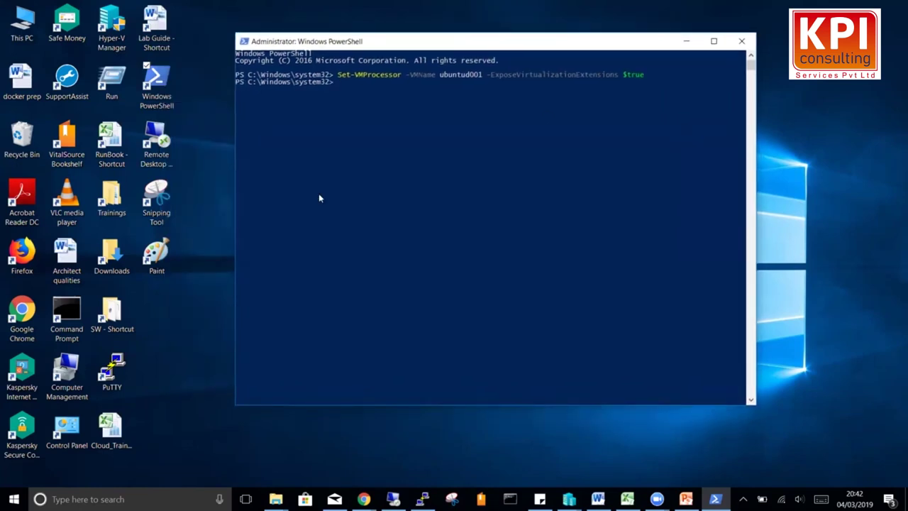
click(548, 209)
Step: Return to the Chrome guide and scroll past the nested virtualization and Hyper-V steps
mouse_move(363, 499)
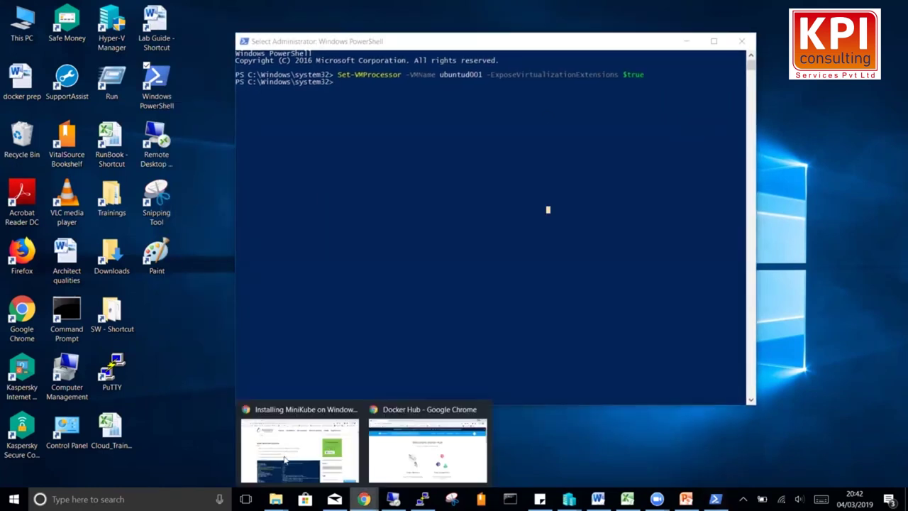
click(286, 460)
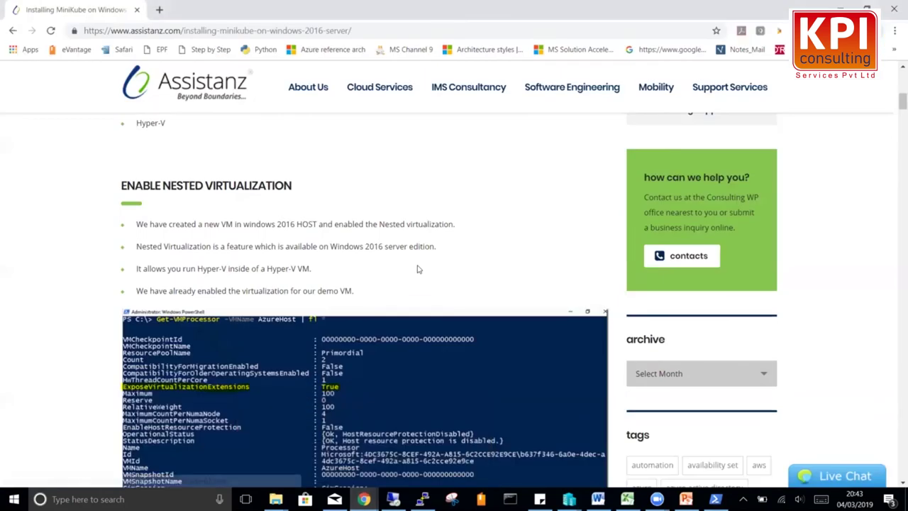
scroll(418, 269, down, 3)
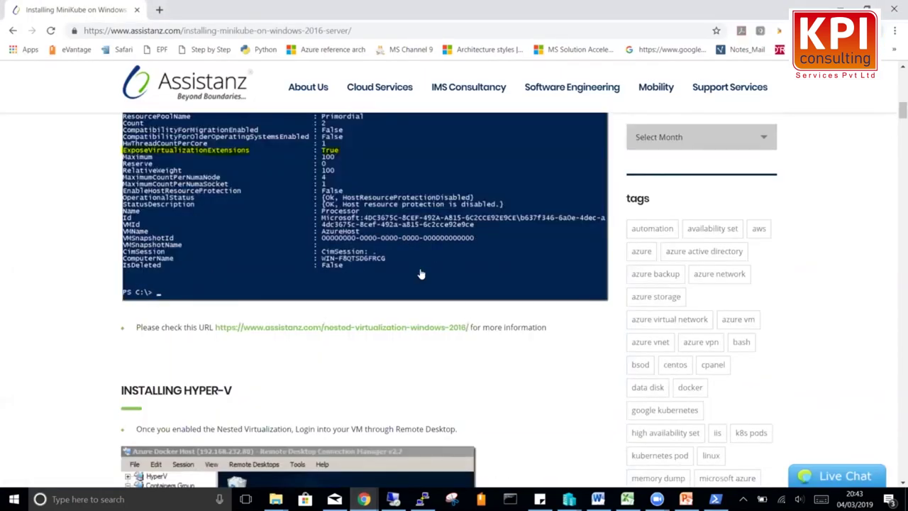
scroll(239, 277, down, 2)
drag(119, 213, 395, 215)
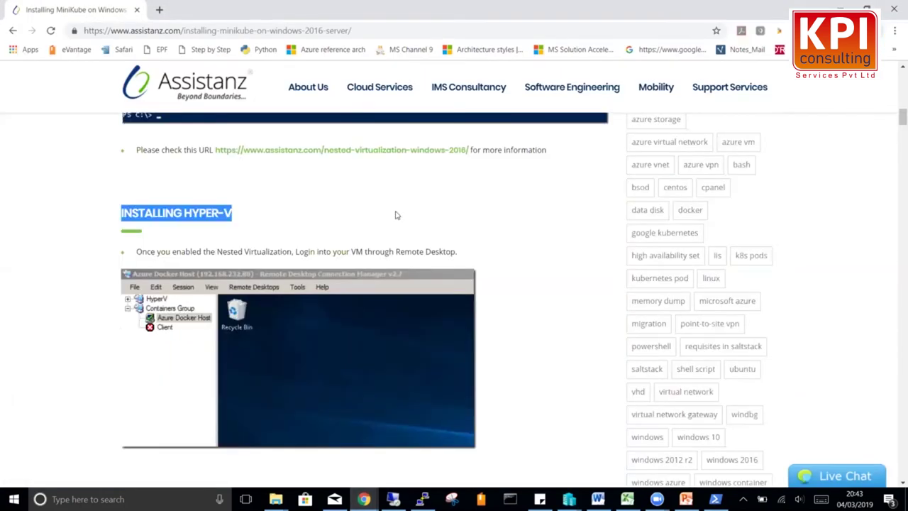
scroll(518, 342, down, 3)
scroll(518, 341, down, 2)
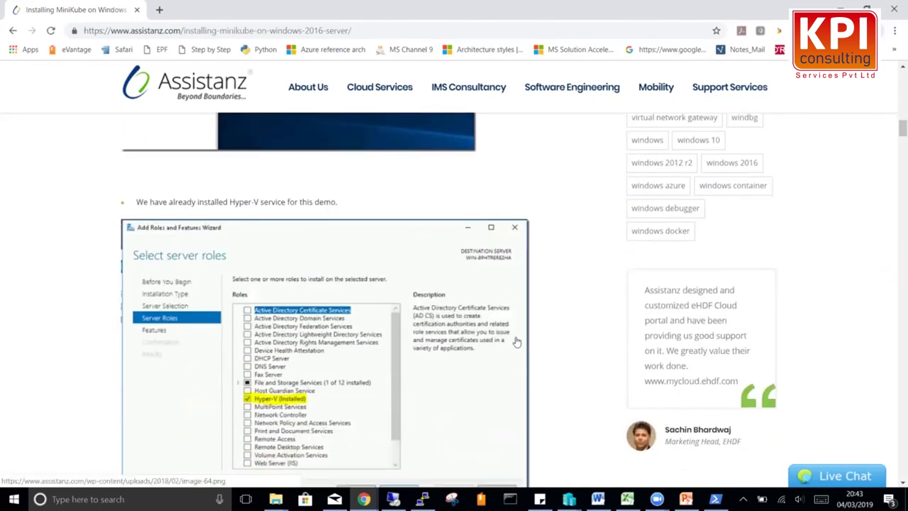
scroll(518, 342, down, 2)
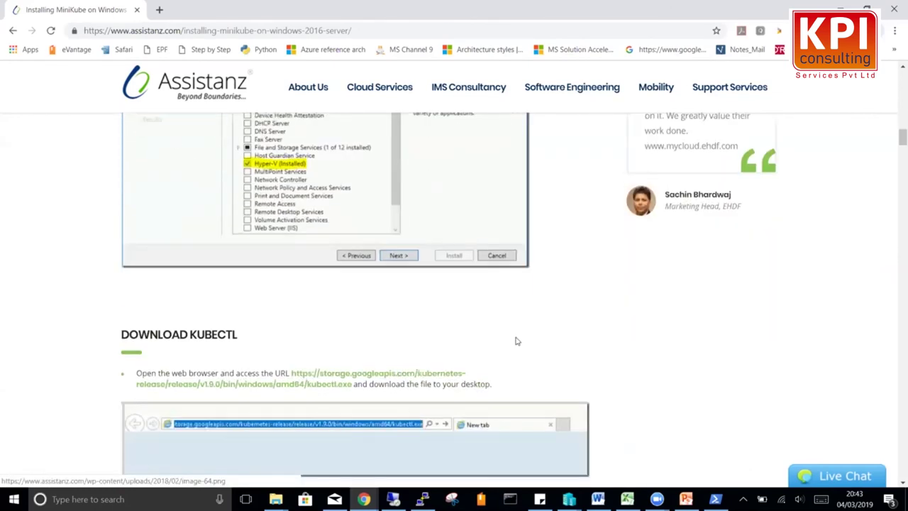
scroll(518, 341, down, 2)
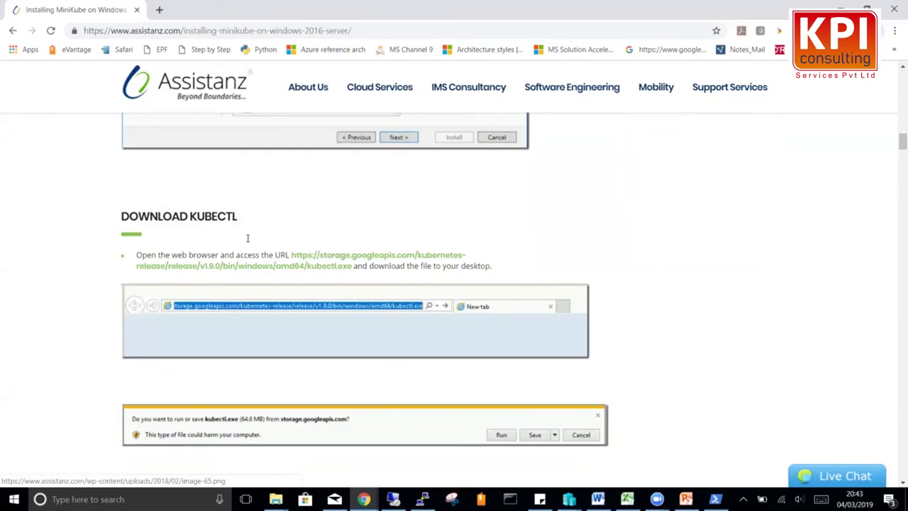
Step: Highlight the DOWNLOAD KUBECTL heading word by word and as a whole
double_click(170, 215)
click(208, 218)
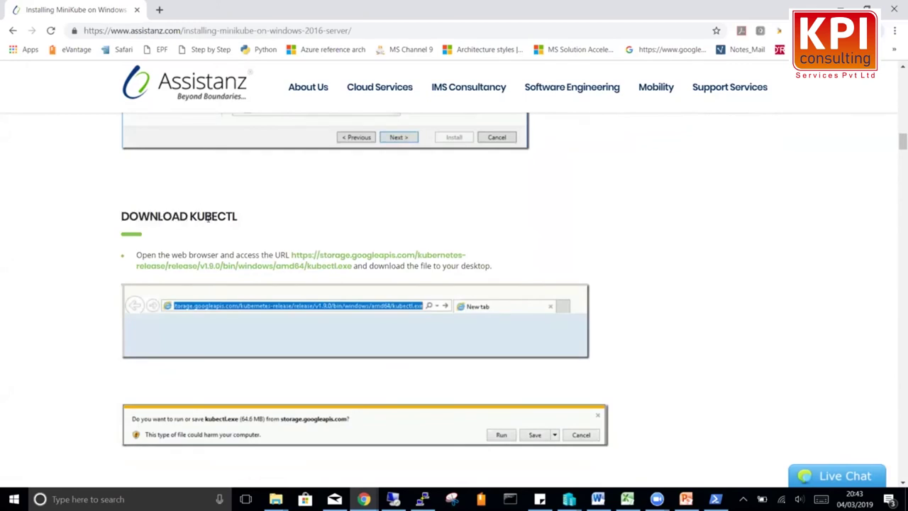
triple_click(208, 218)
click(208, 217)
double_click(208, 218)
click(348, 217)
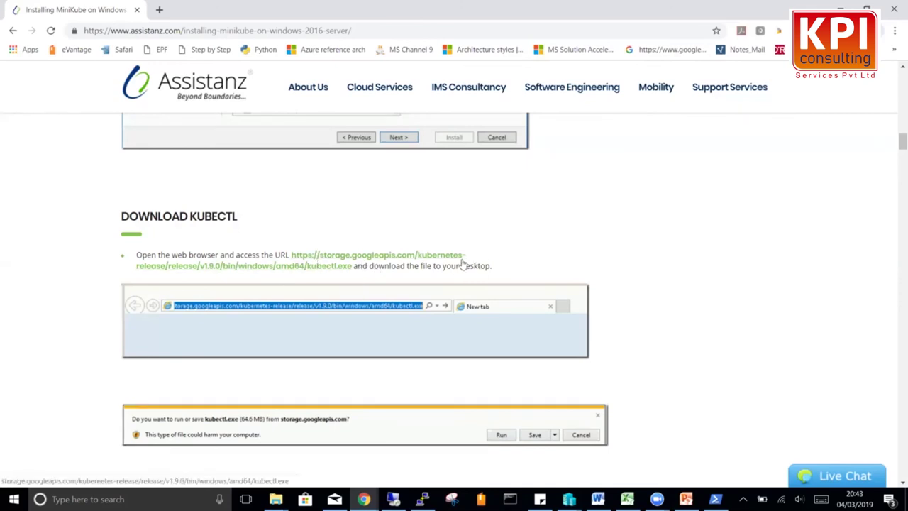
Step: Download kubectl.exe v1.9.0 (64.7 MB) from the guide, then scroll to the copy-to-system32 step
click(317, 259)
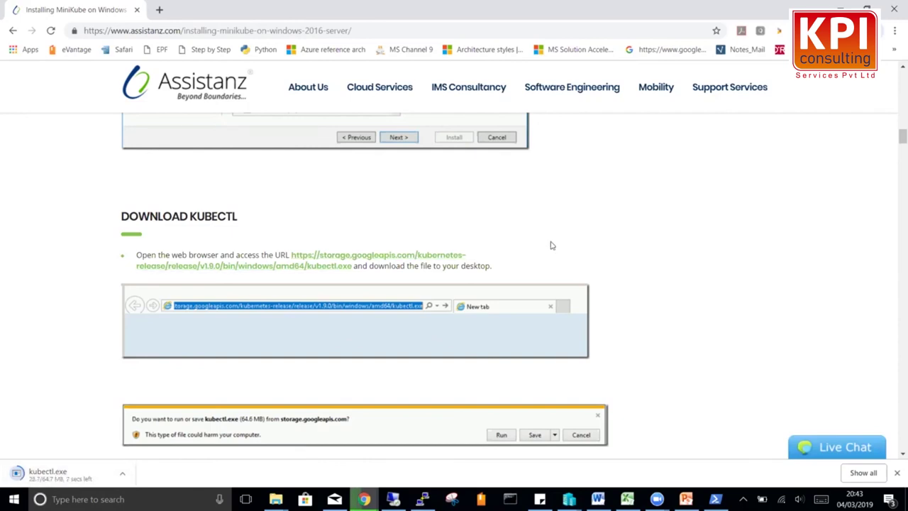
scroll(552, 246, down, 5)
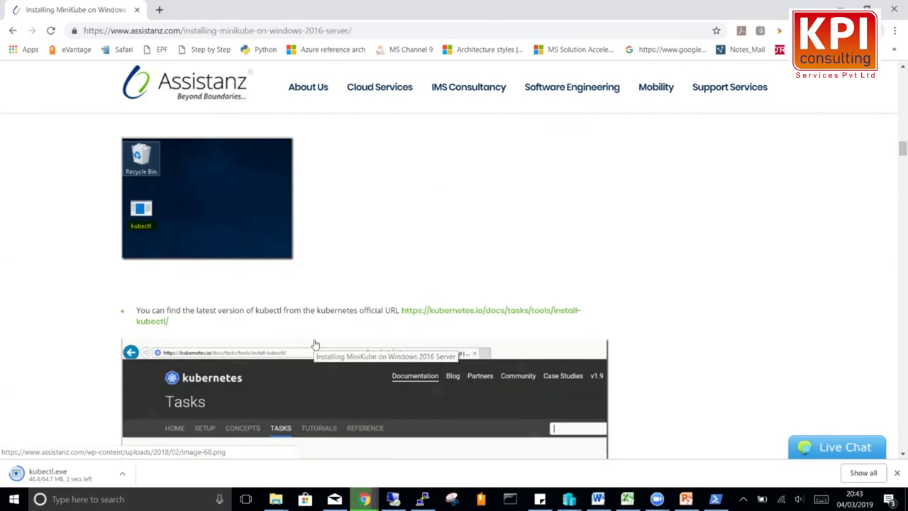
scroll(315, 344, up, 3)
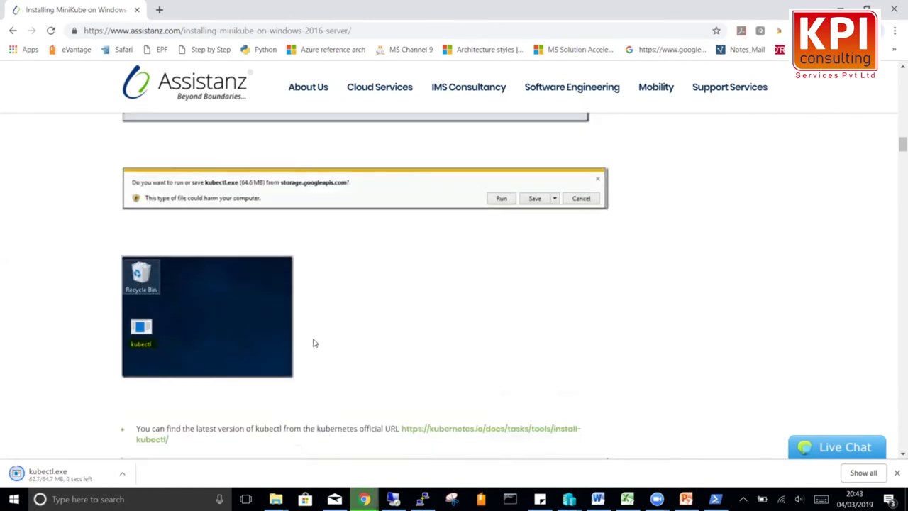
scroll(315, 343, down, 5)
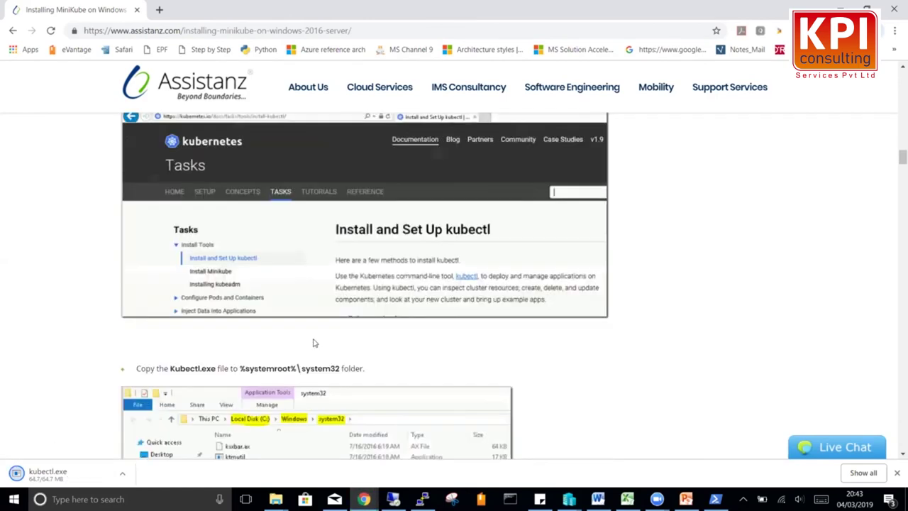
scroll(318, 342, up, 3)
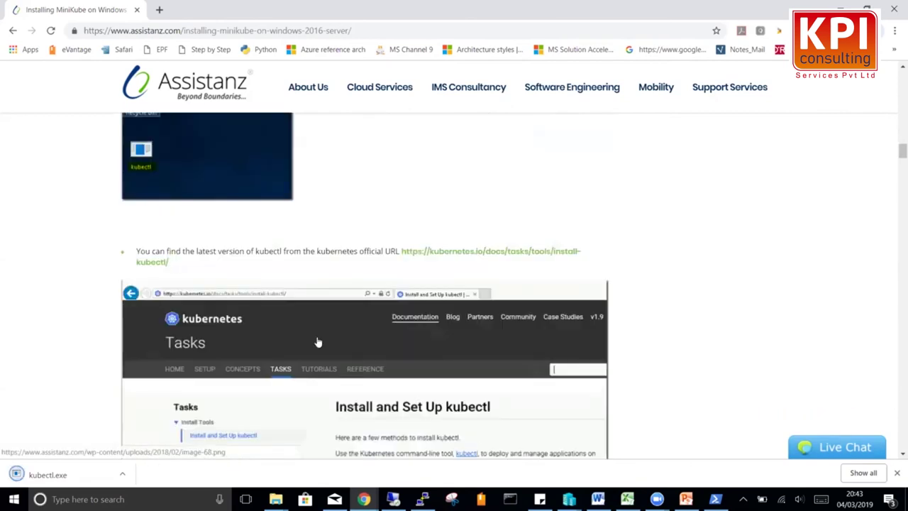
scroll(318, 342, down, 2)
scroll(318, 341, down, 2)
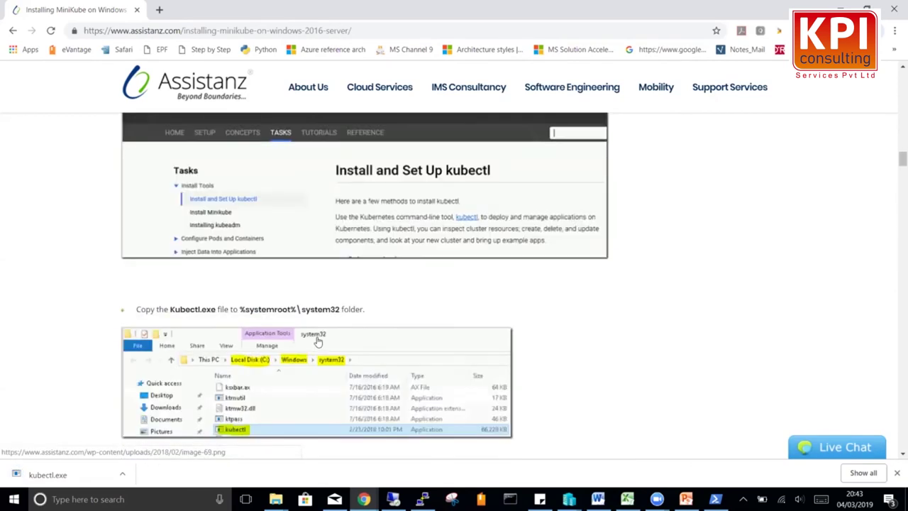
scroll(318, 341, down, 2)
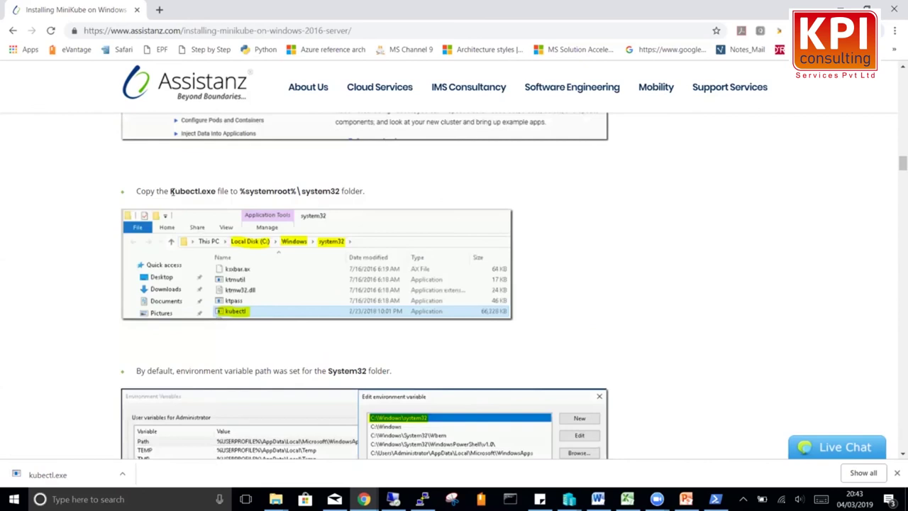
Step: Highlight the copy-to-system32 instruction and show the downloaded kubectl.exe in its folder
drag(170, 190, 442, 189)
click(444, 189)
click(120, 476)
click(148, 431)
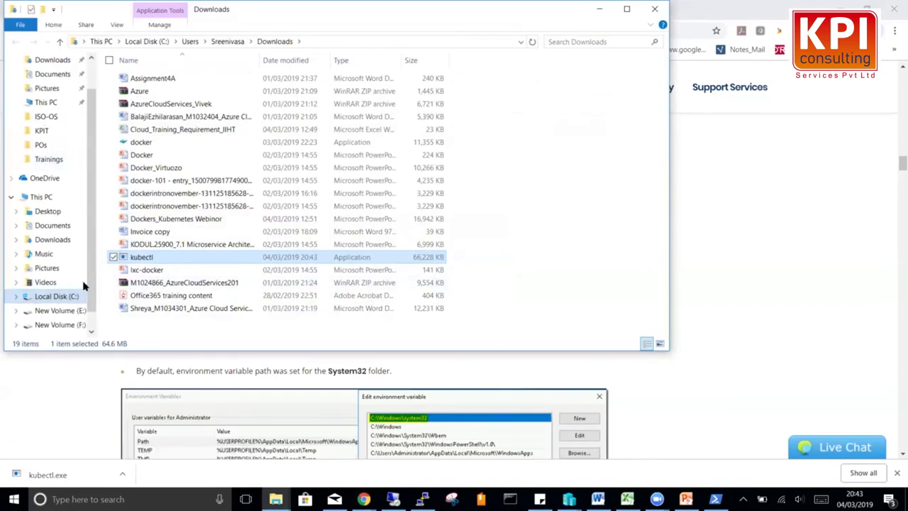
Step: Navigate File Explorer to Local Disk (C:) > Windows > System32
click(78, 295)
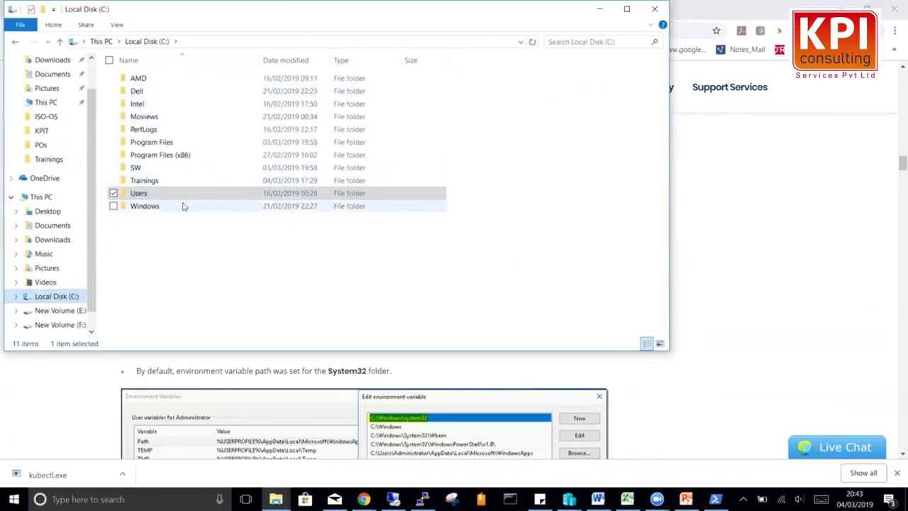
double_click(182, 205)
click(172, 131)
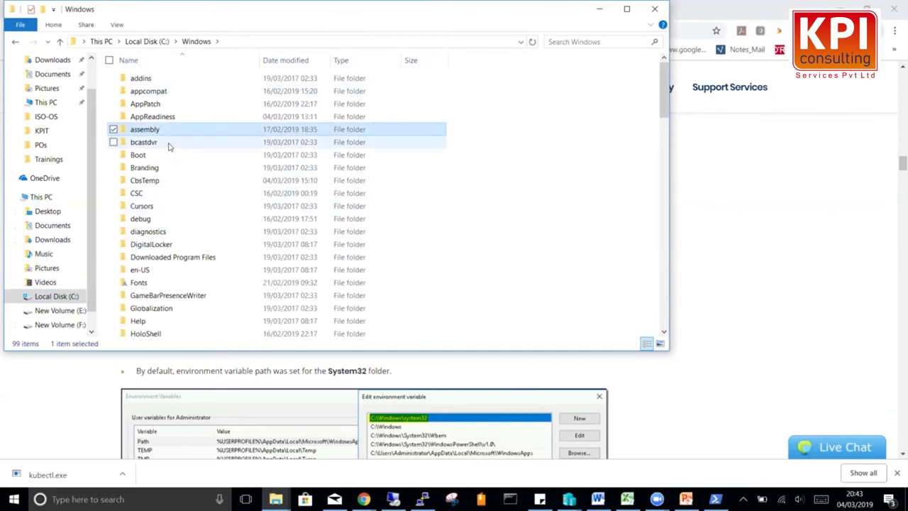
text(sys)
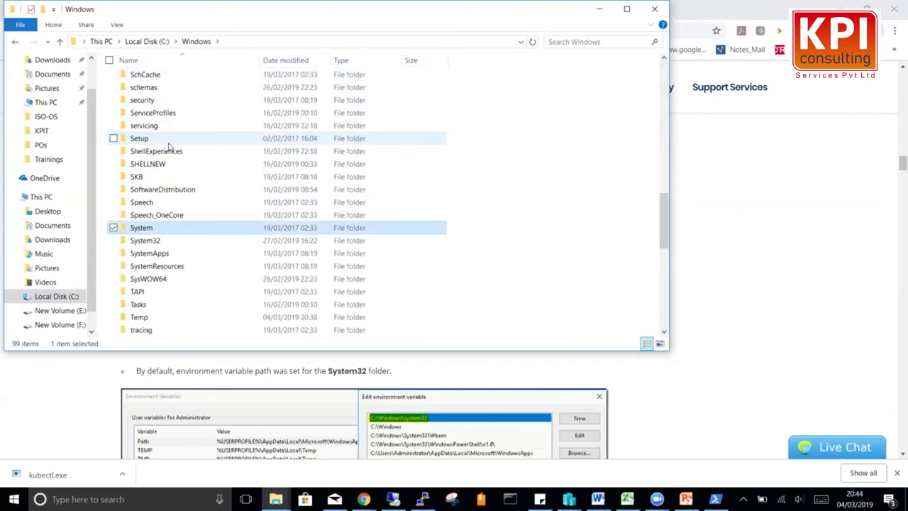
key(Down)
key(Return)
Step: Step through System32's k entries to check whether kubectl is already there
click(170, 118)
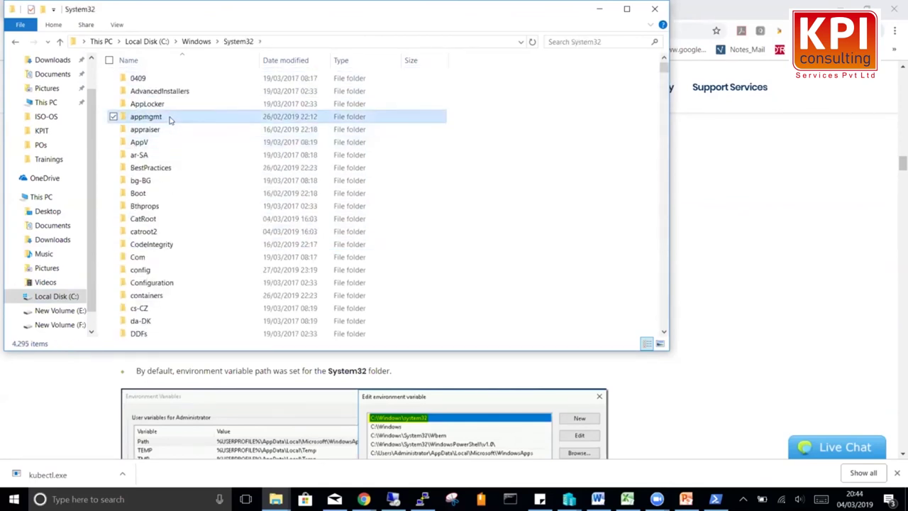
drag(664, 68, 572, 190)
click(181, 259)
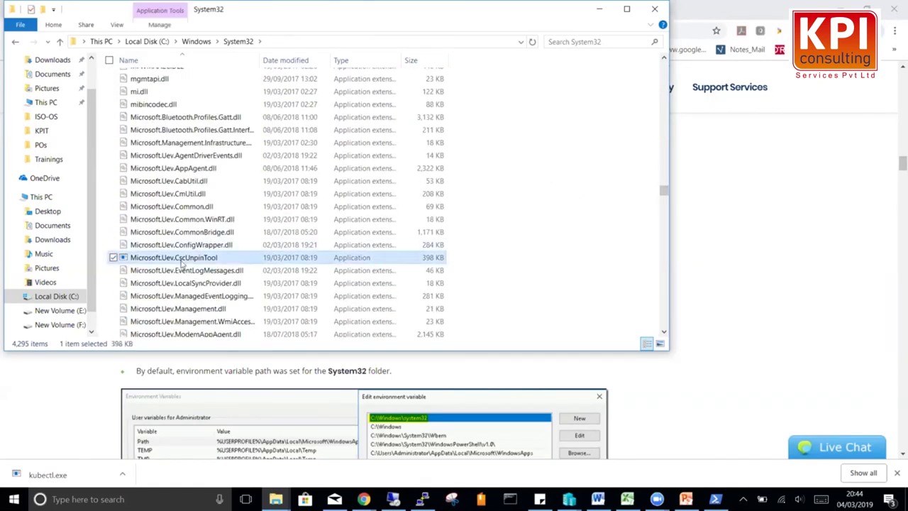
key(k)
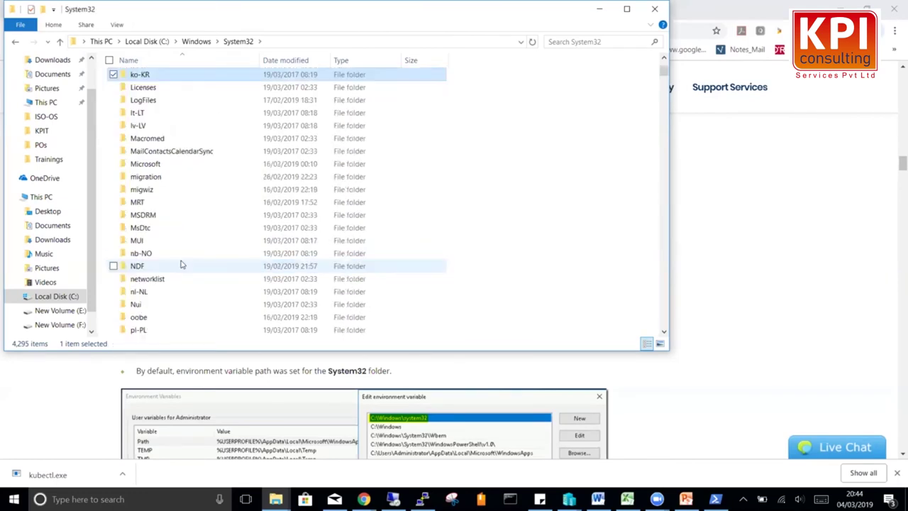
key(k)
key(k)
key(k)
key(k)
key(k)
key(k)
key(k)
key(k)
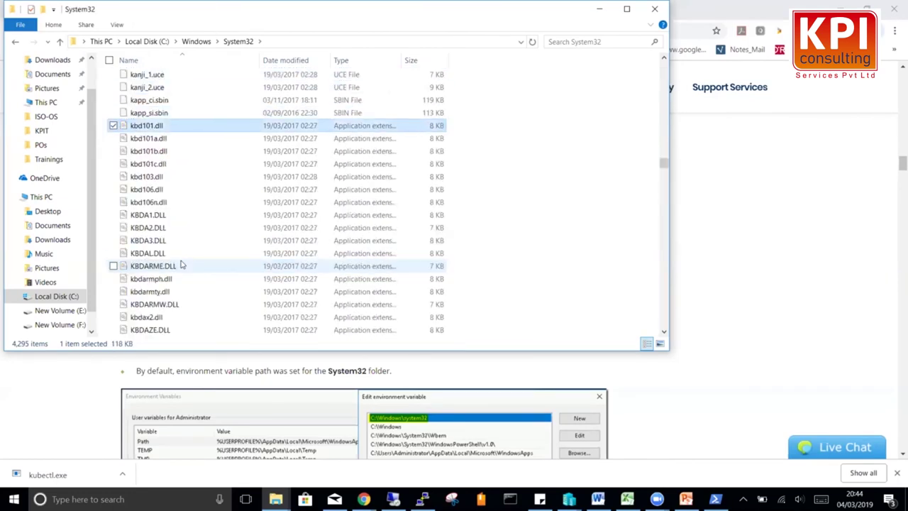
key(k)
key(k)
key(k)
key(k)
key(k)
key(k)
key(k)
key(k)
key(k)
key(k)
key(k)
key(k)
key(k)
key(k)
key(k)
key(k)
key(k)
key(k)
key(k)
key(k)
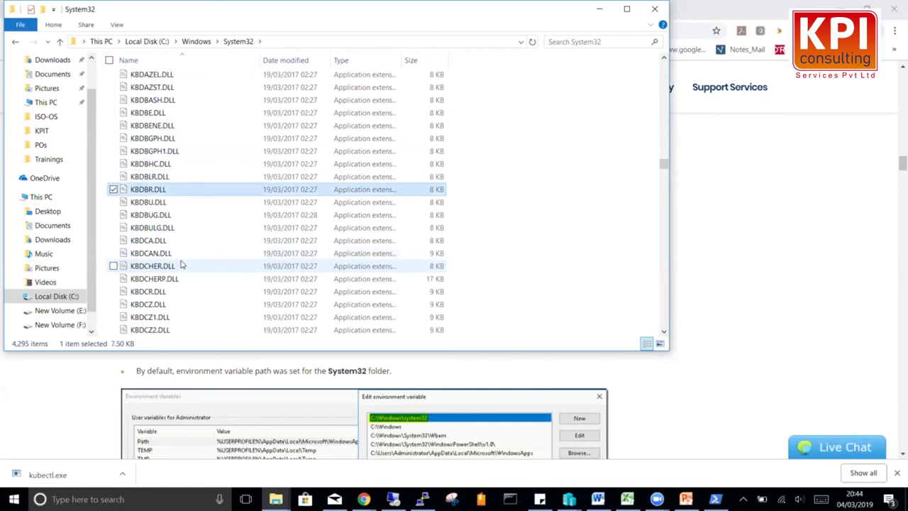
key(k)
key(k)
key(k)
key(k)
key(k)
key(k)
key(k)
key(k)
key(k)
key(k)
key(k)
key(k)
key(k)
key(k)
key(k)
key(k)
key(k)
key(k)
key(k)
key(k)
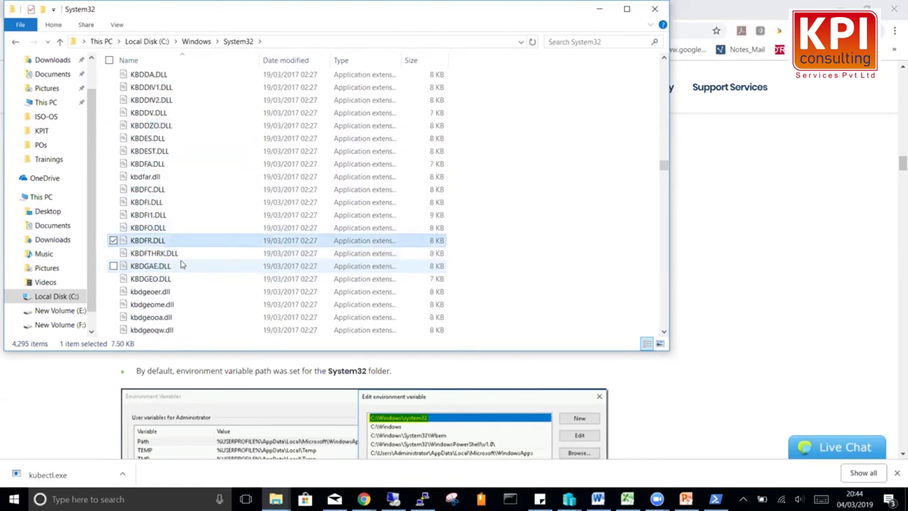
scroll(273, 281, down, 20)
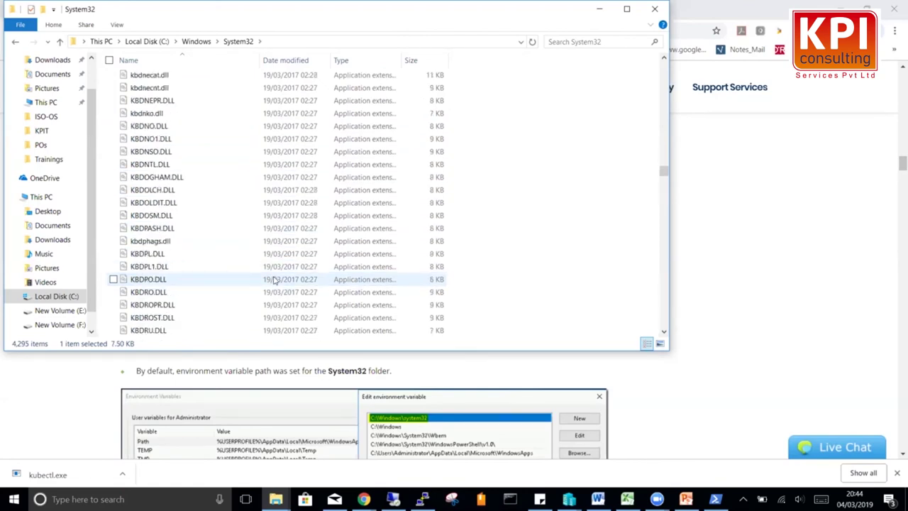
mouse_move(664, 174)
mouse_down()
mouse_move(664, 207)
mouse_move(665, 182)
mouse_up()
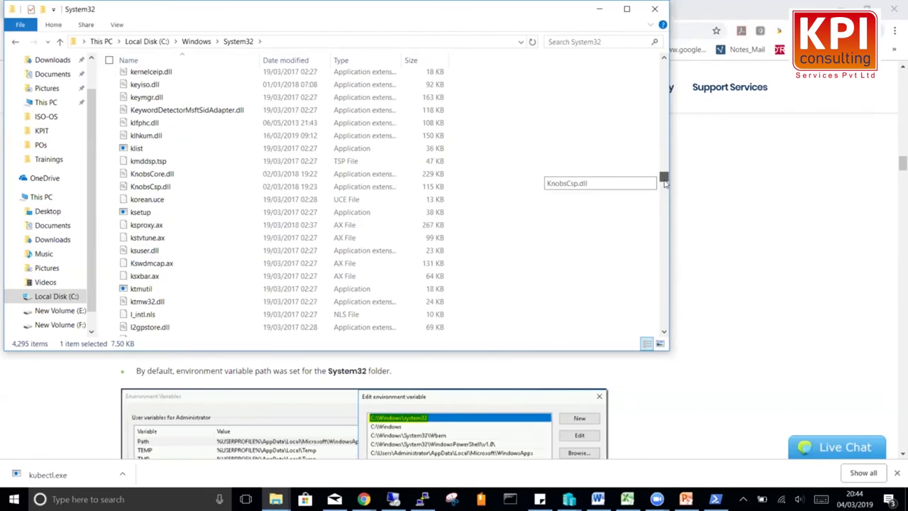
drag(665, 182, 665, 183)
scroll(515, 265, down, 3)
scroll(516, 266, up, 3)
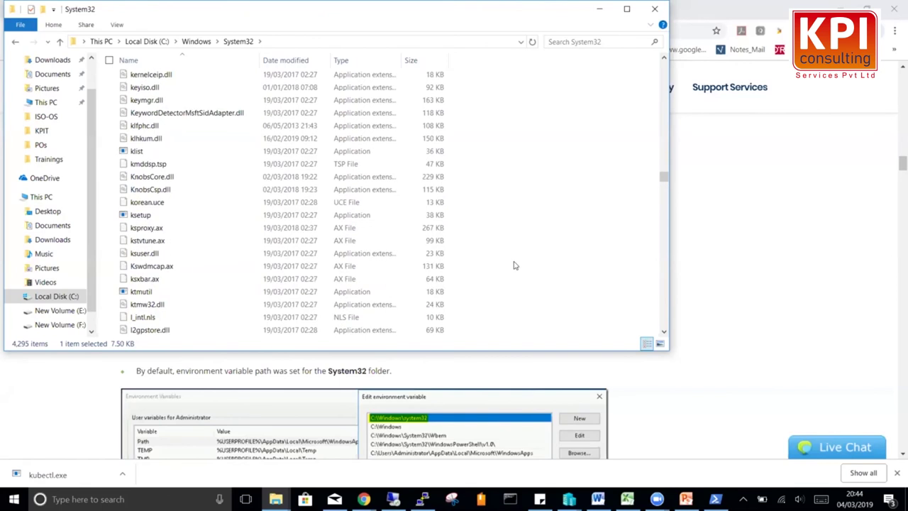
Step: Open the downloaded kubectl's folder in File Explorer and browse to C:\Windows
click(122, 474)
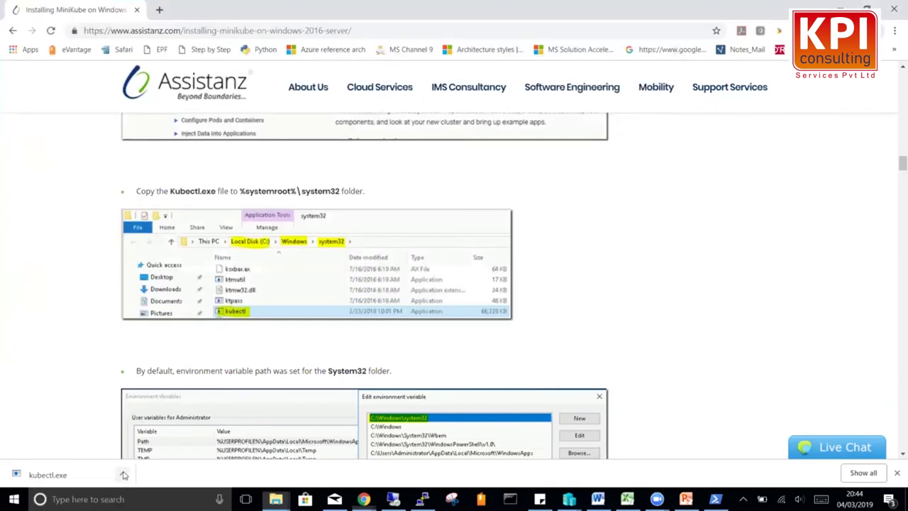
click(154, 432)
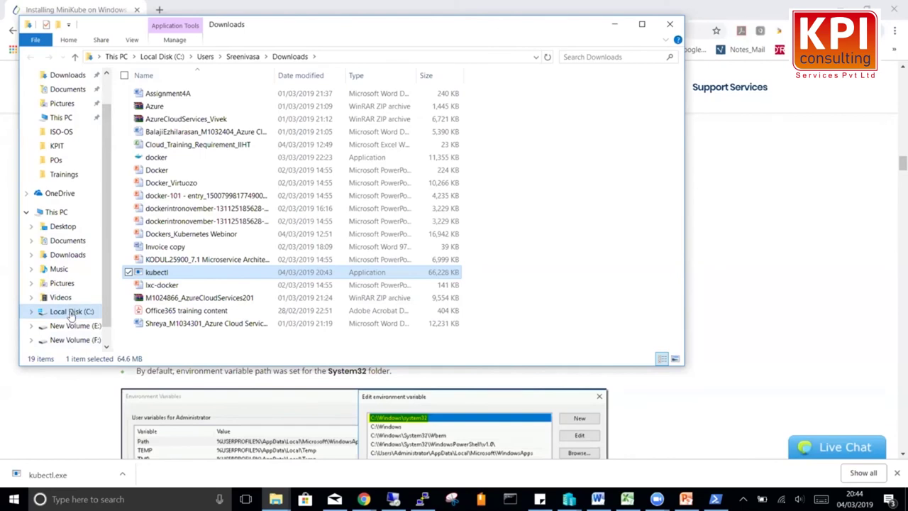
click(71, 315)
double_click(173, 223)
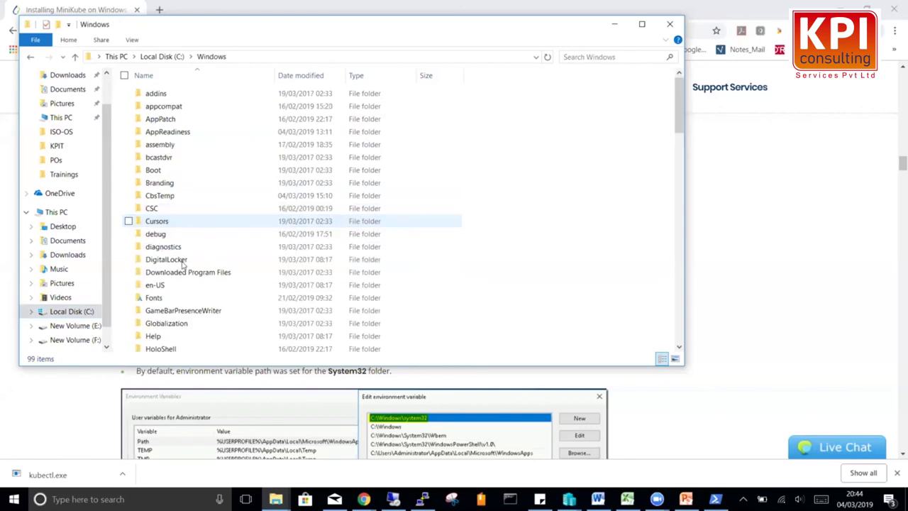
Step: Paste kubectl into C:\Windows\System32, granting administrator permission when prompted
scroll(241, 262, down, 7)
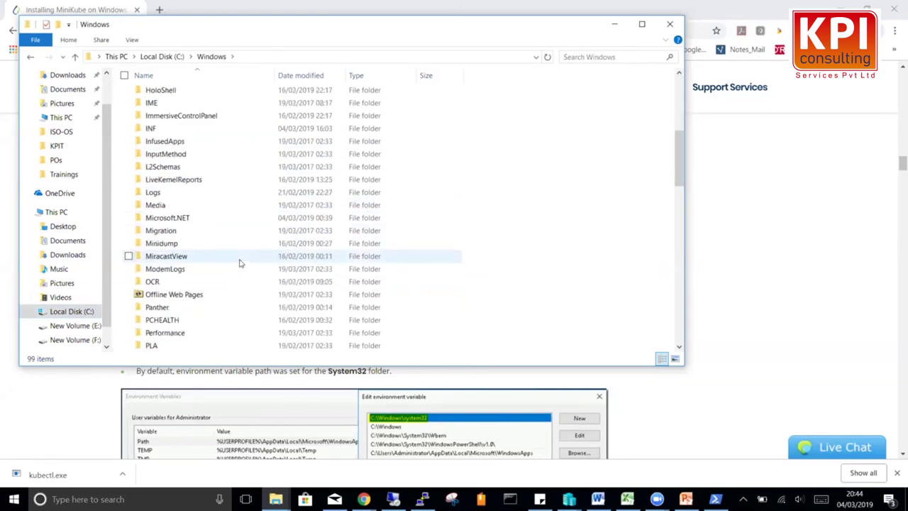
scroll(242, 298, down, 1)
scroll(245, 305, up, 8)
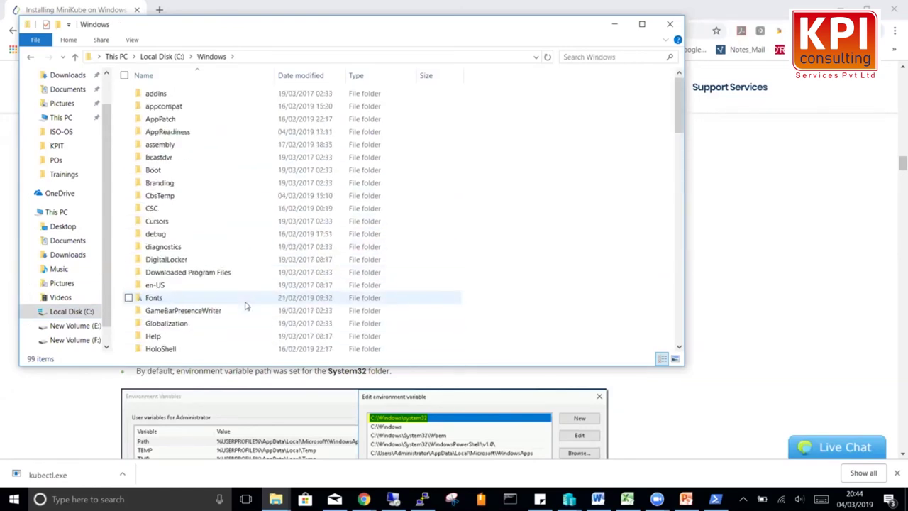
scroll(246, 305, down, 16)
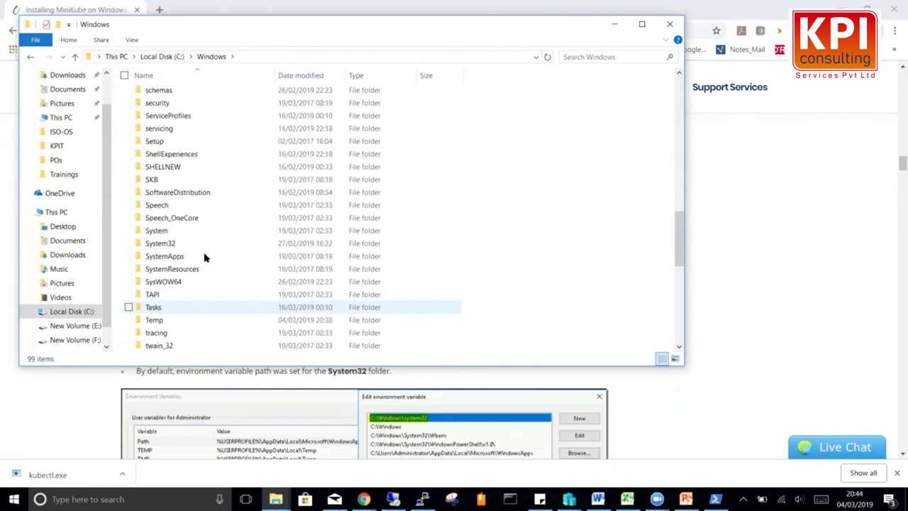
double_click(202, 244)
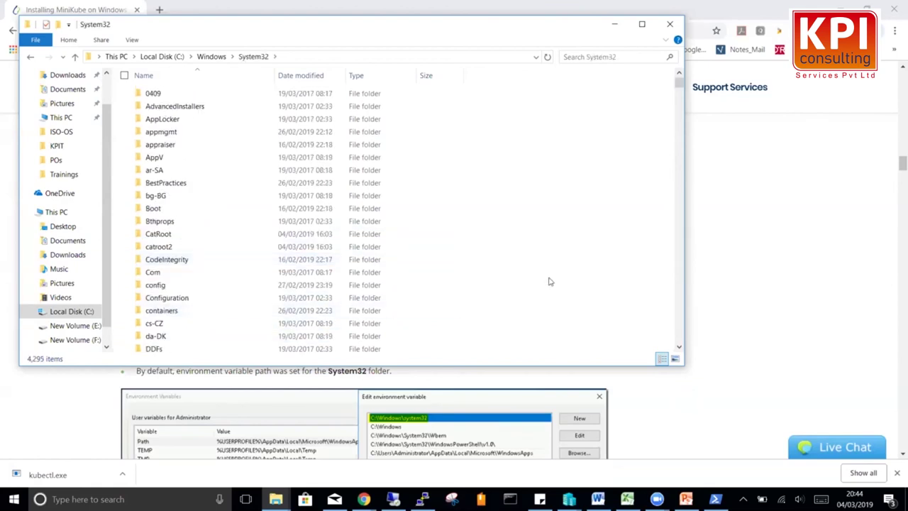
key(ctrl+v)
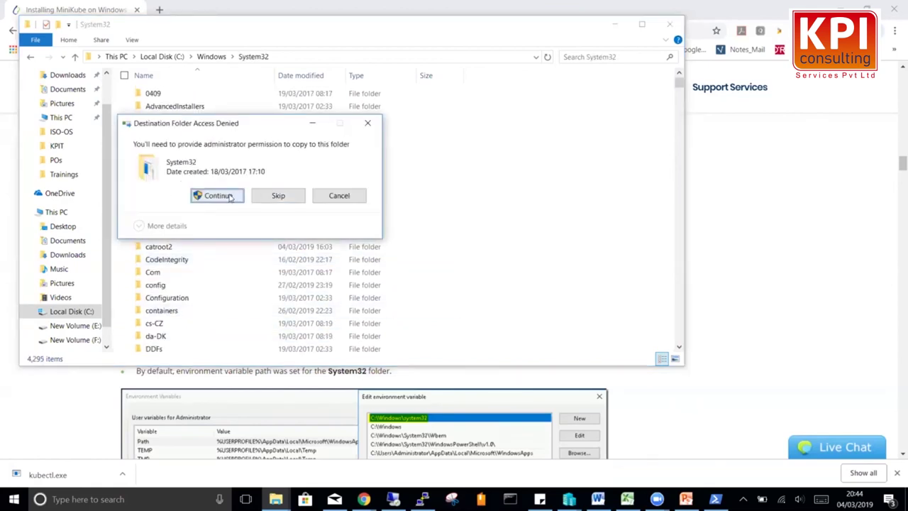
click(233, 196)
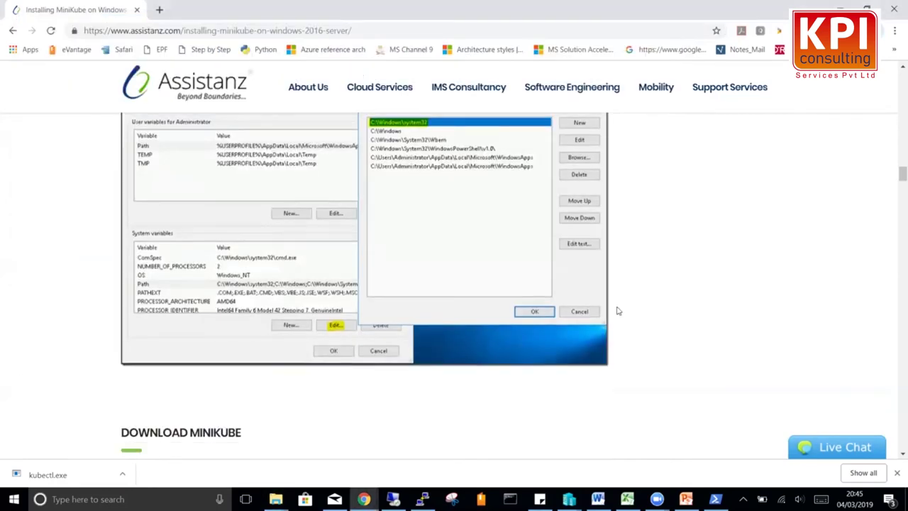
Step: Highlight the guide's System32 path sentence and its DOWNLOAD MINIKUBE heading
scroll(617, 309, up, 2)
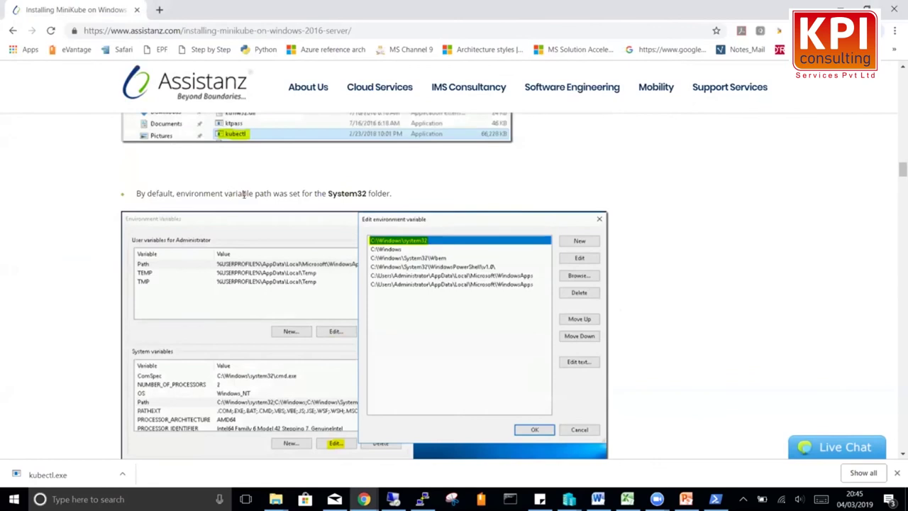
drag(176, 193, 355, 193)
triple_click(355, 193)
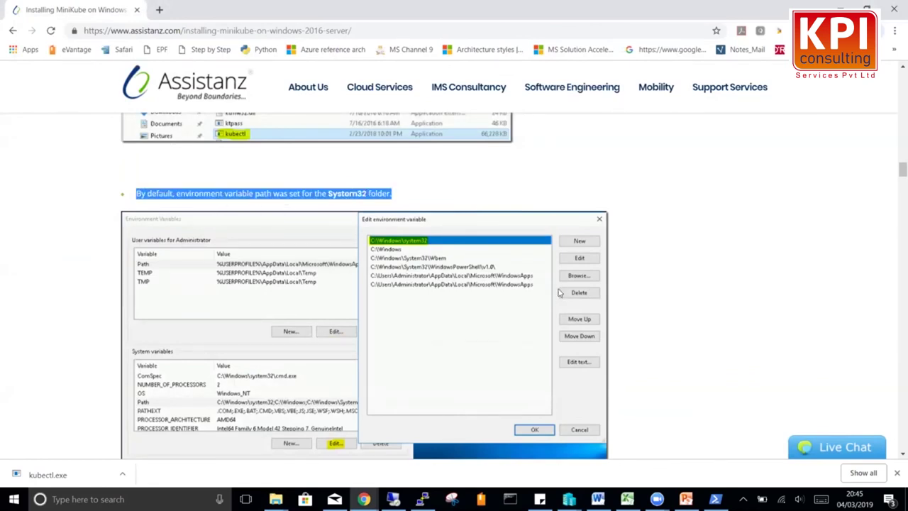
scroll(568, 319, down, 4)
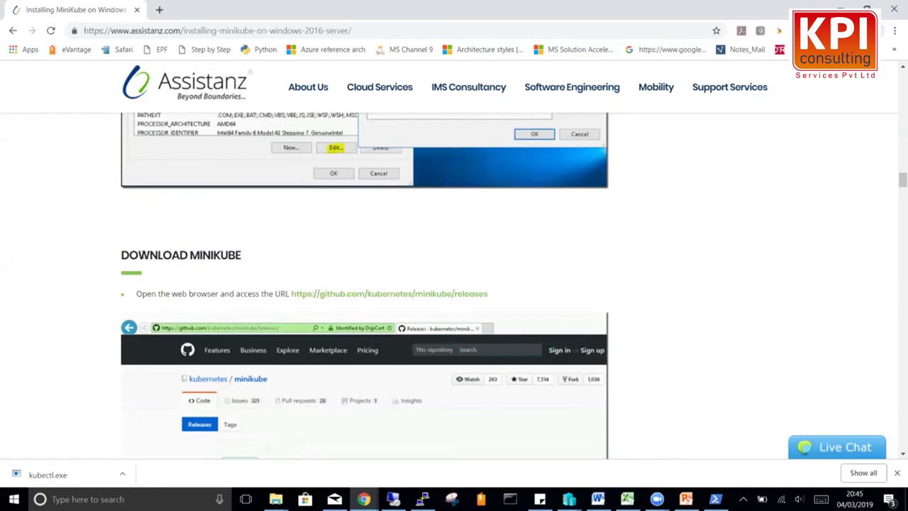
drag(120, 254, 354, 246)
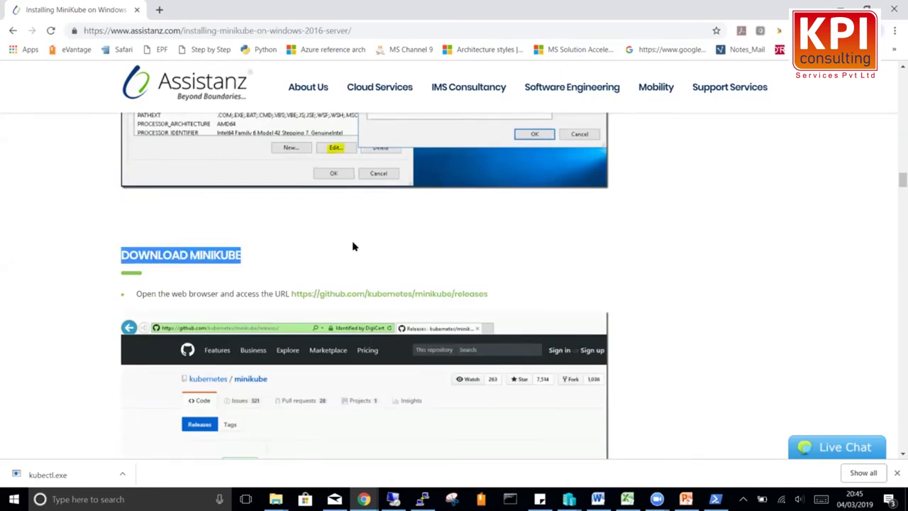
click(415, 281)
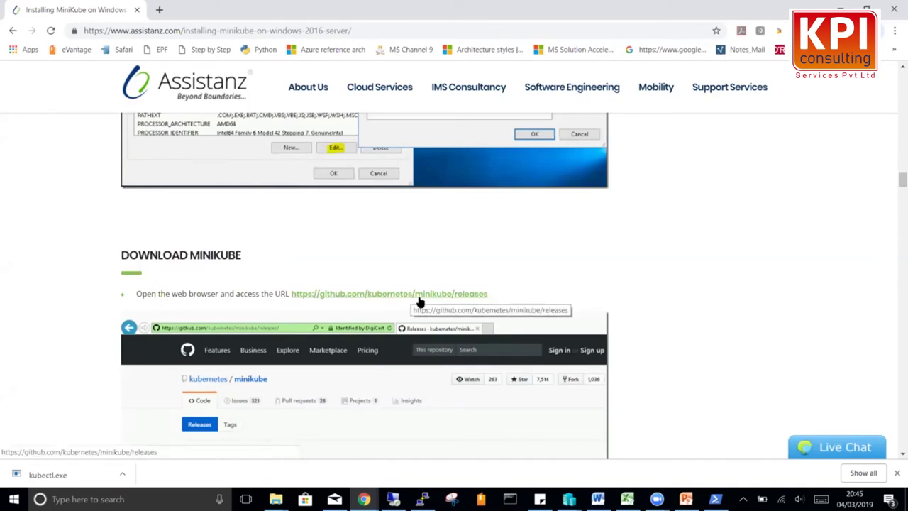
Step: Open the github.com/kubernetes/minikube/releases link in a new tab and scroll to the Hyper-V virtual switch section
click(420, 296)
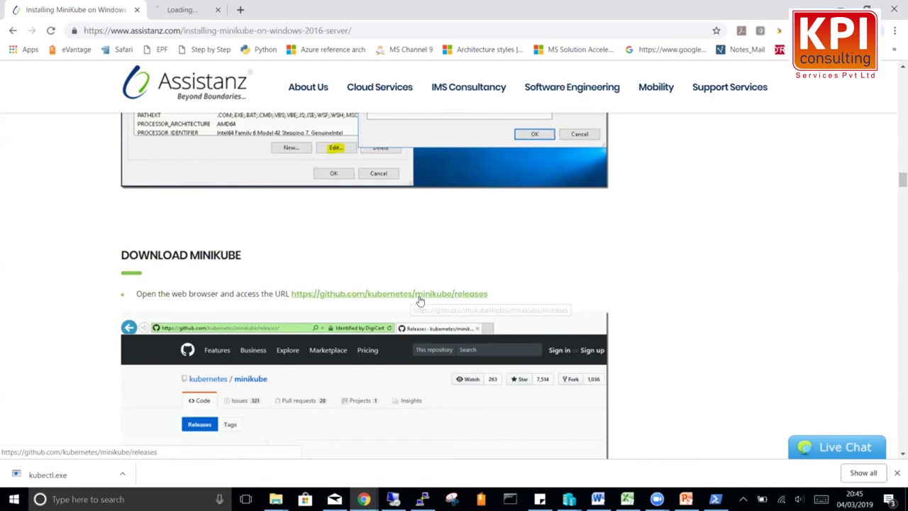
scroll(421, 301, down, 4)
scroll(420, 301, down, 3)
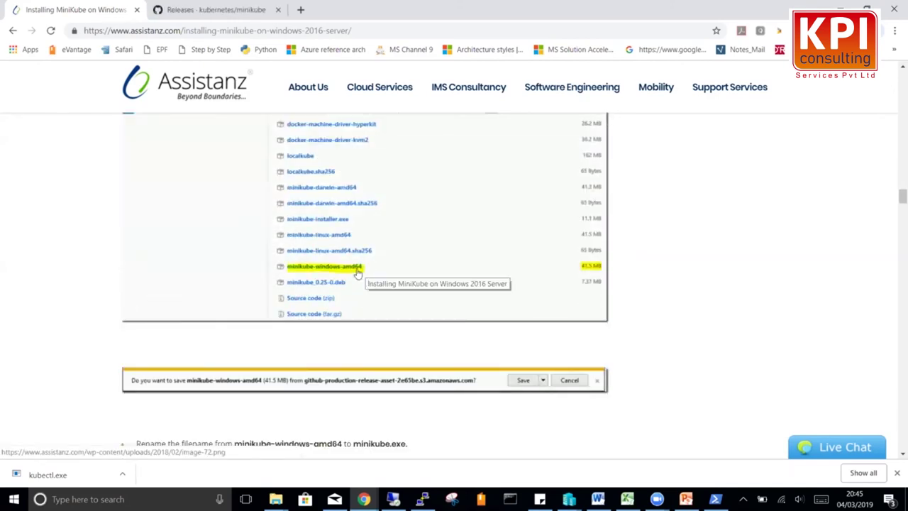
scroll(358, 273, down, 8)
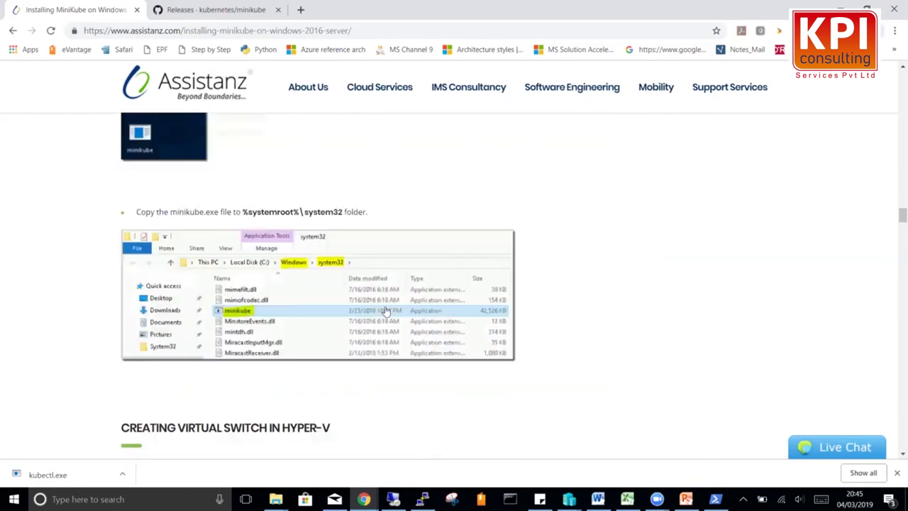
scroll(404, 373, down, 9)
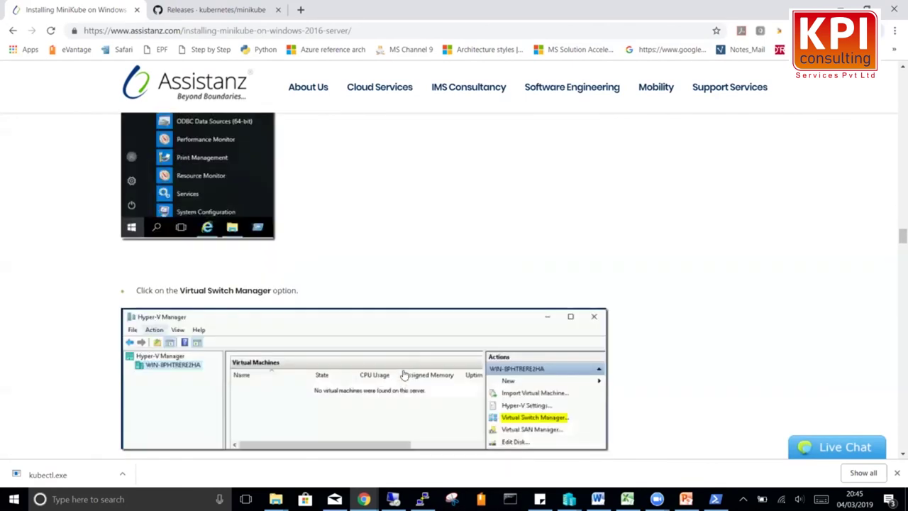
scroll(404, 373, down, 4)
scroll(403, 375, down, 4)
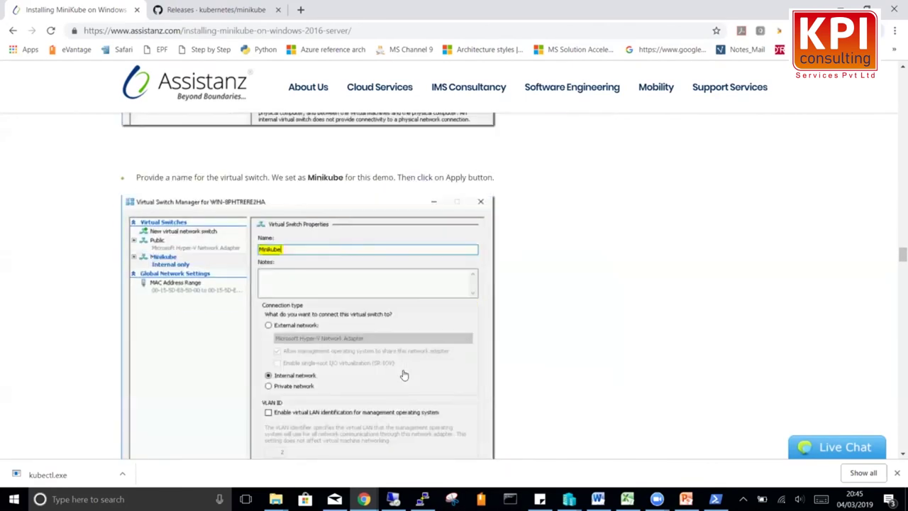
scroll(404, 374, down, 1)
scroll(404, 375, down, 4)
scroll(402, 373, up, 14)
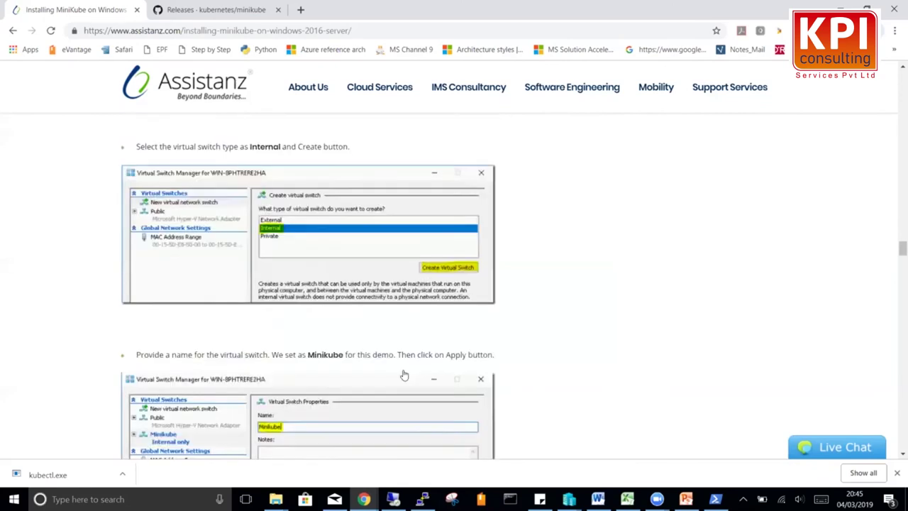
click(290, 35)
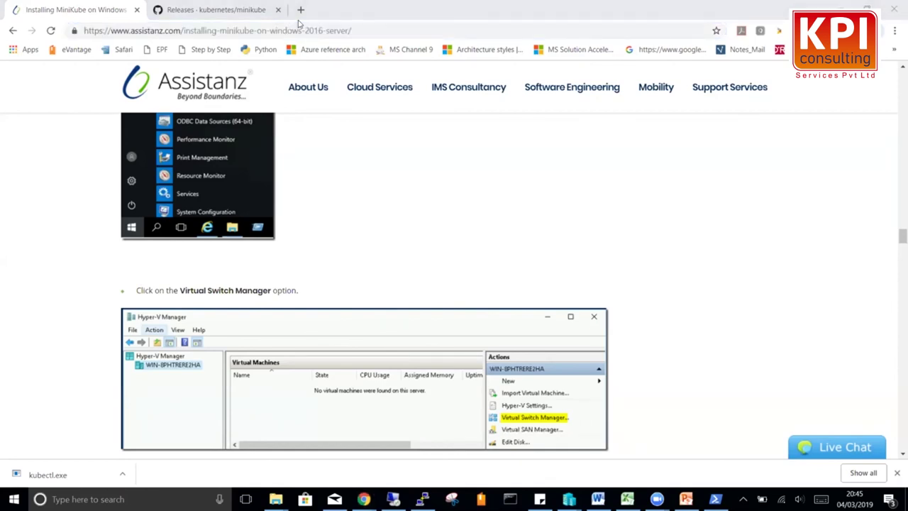
Step: Scroll to the 'start a minikube VM' step and select the full minikube start command line
scroll(485, 261, down, 5)
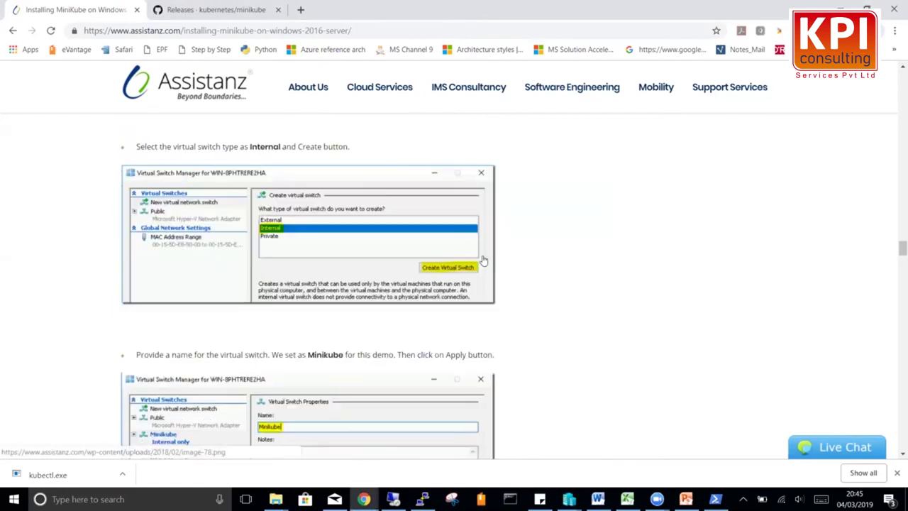
scroll(646, 346, down, 7)
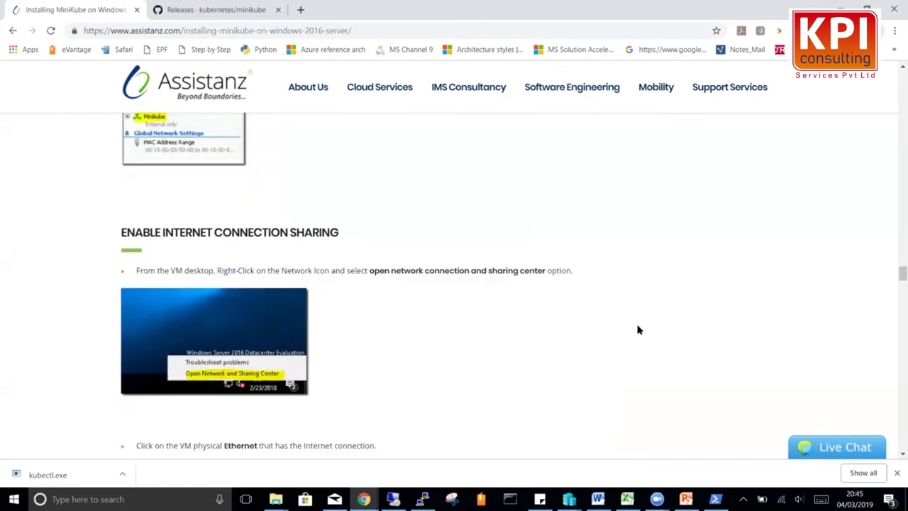
scroll(637, 329, down, 3)
scroll(561, 291, down, 15)
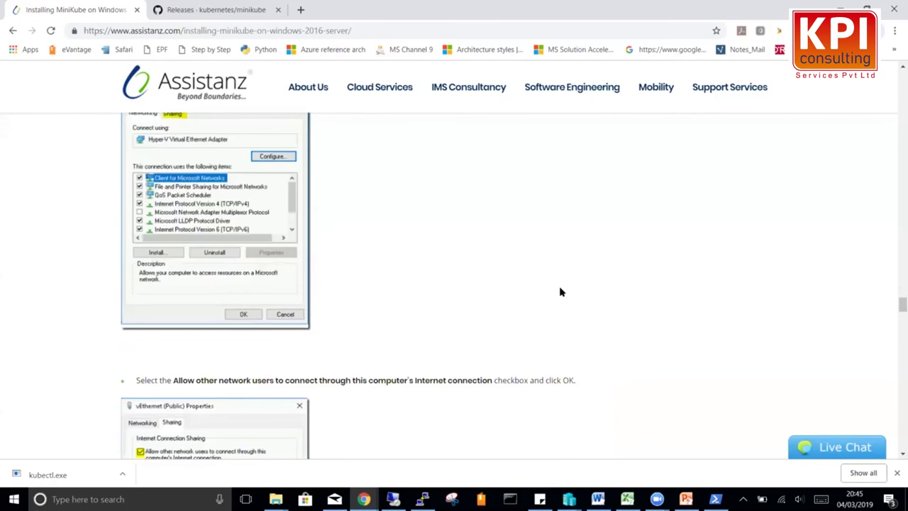
scroll(560, 292, up, 2)
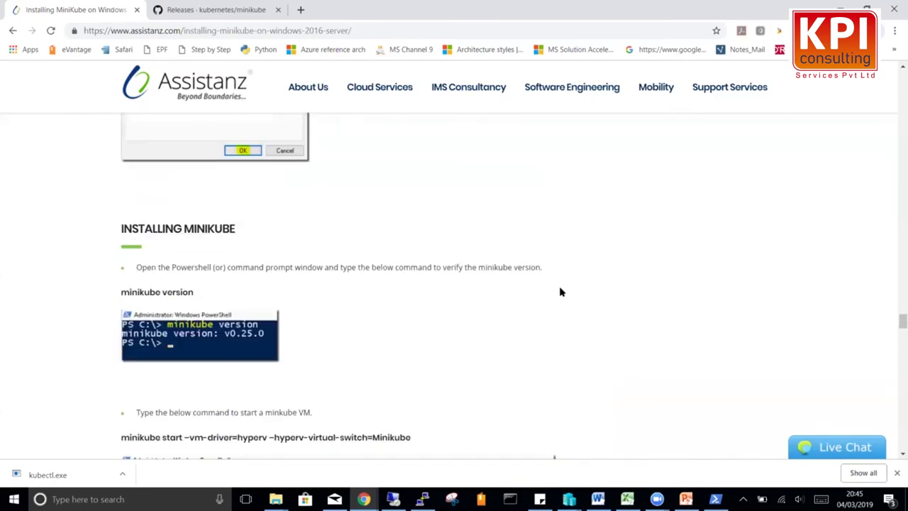
scroll(561, 292, down, 5)
scroll(561, 292, up, 5)
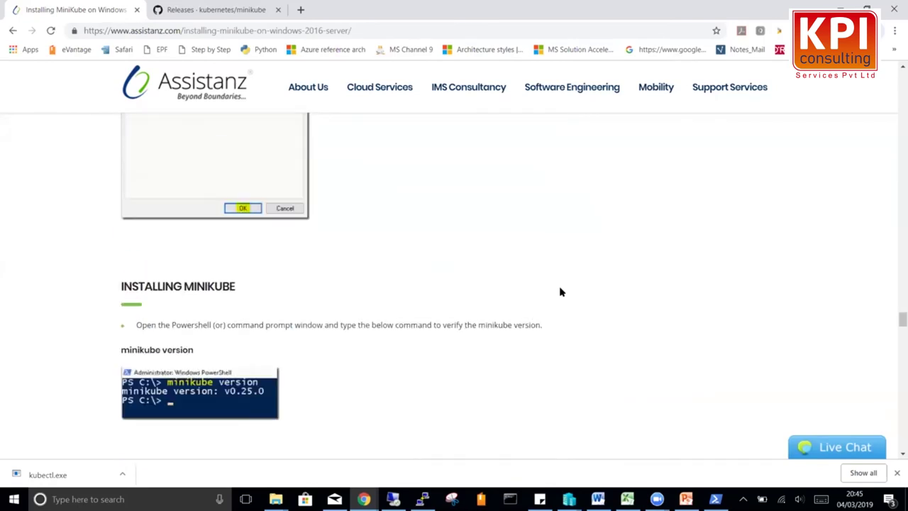
scroll(561, 291, down, 4)
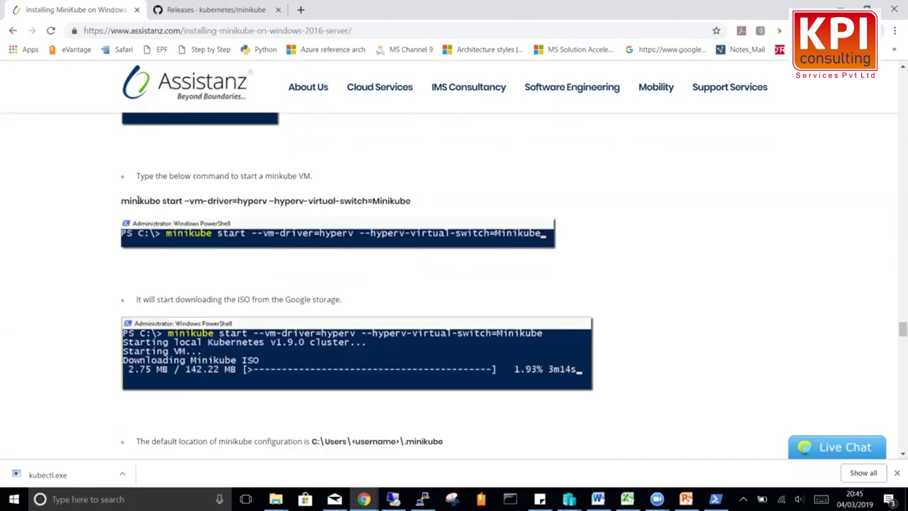
triple_click(139, 201)
click(247, 201)
triple_click(247, 201)
click(235, 201)
drag(121, 201, 412, 201)
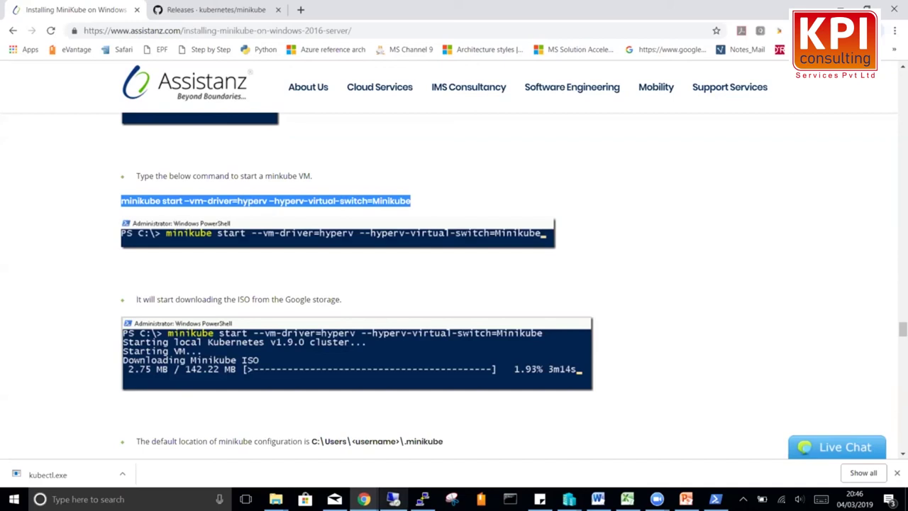
Step: Paste the minikube start command into PowerShell on the remote VM, then minimize the session
mouse_move(394, 498)
click(393, 439)
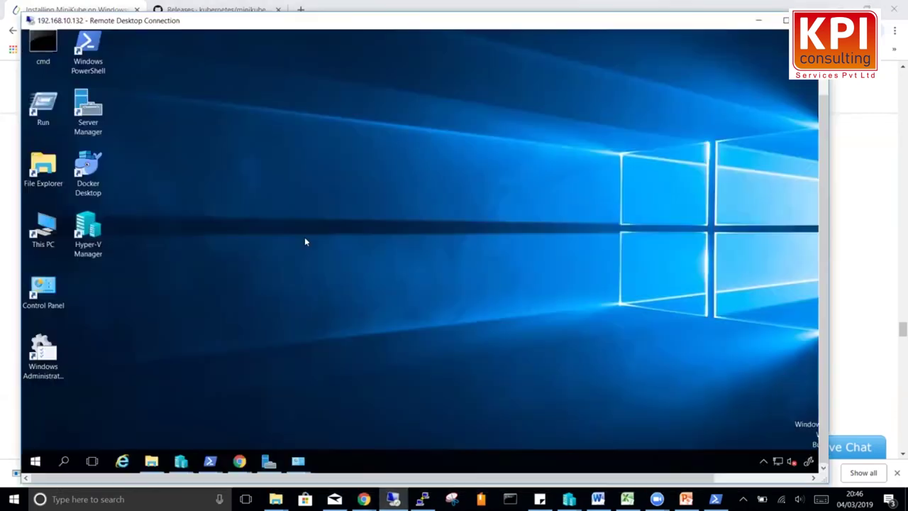
double_click(88, 51)
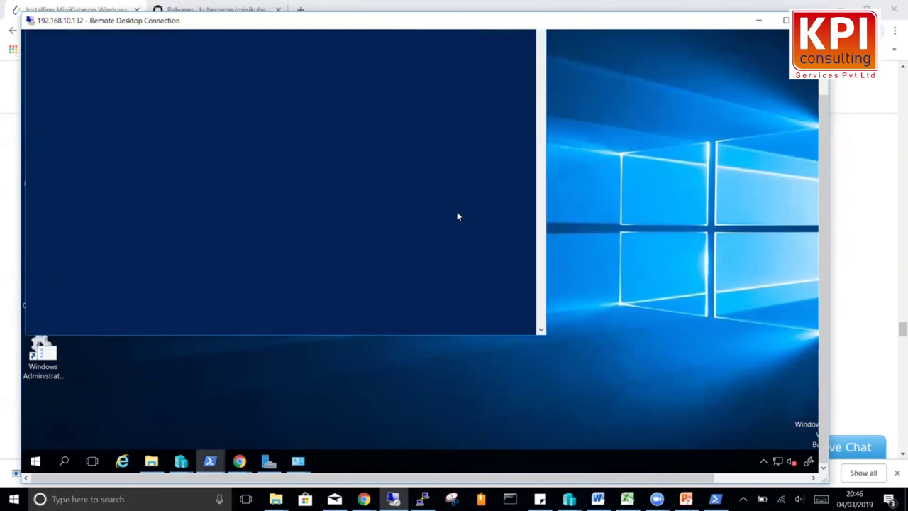
drag(824, 137, 822, 89)
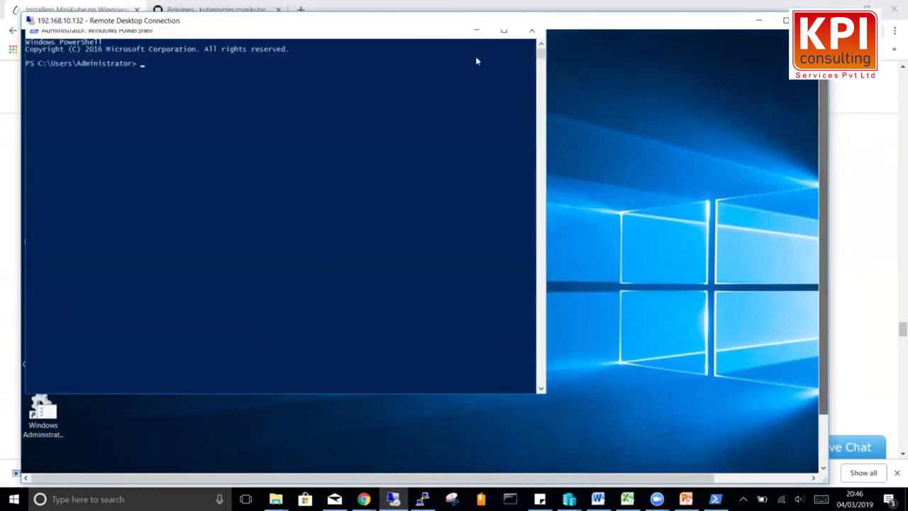
drag(458, 34, 419, 139)
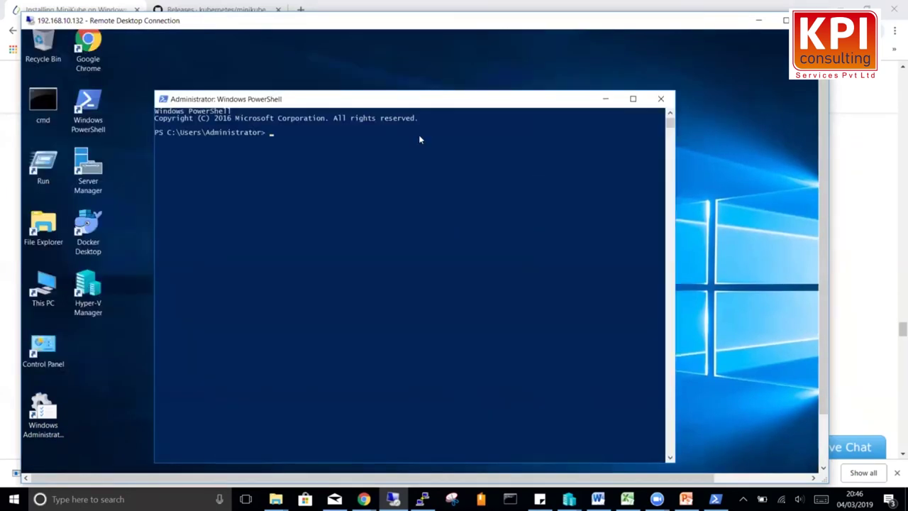
text(minikube start --vm-driver=hyperv --hyperv-virtual-switch=Minikube)
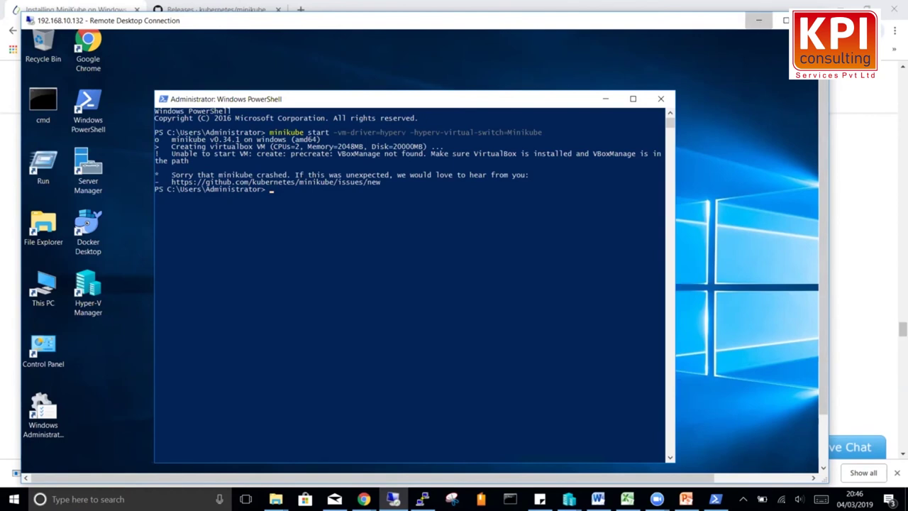
click(758, 20)
click(434, 278)
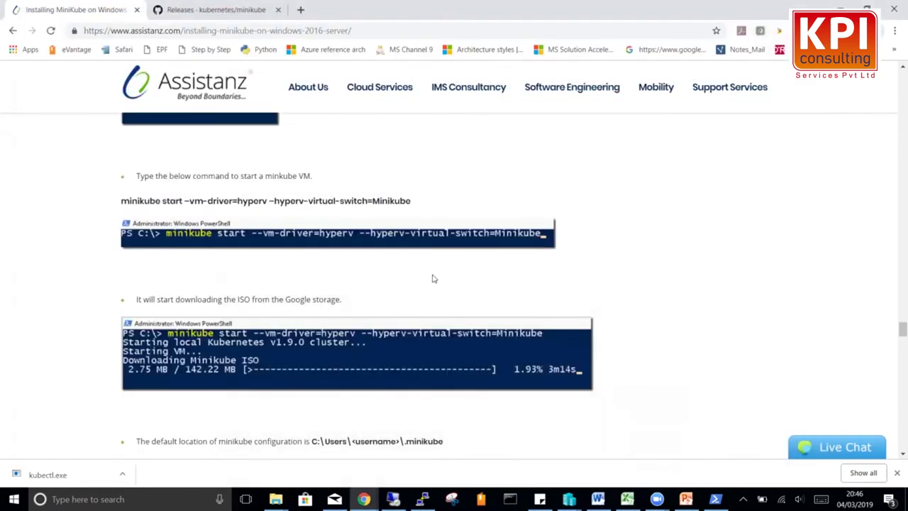
Step: Scroll past the ISO download output to the VERIFICATION step's kubectl get nodes command
scroll(434, 278, down, 1)
drag(202, 241, 348, 244)
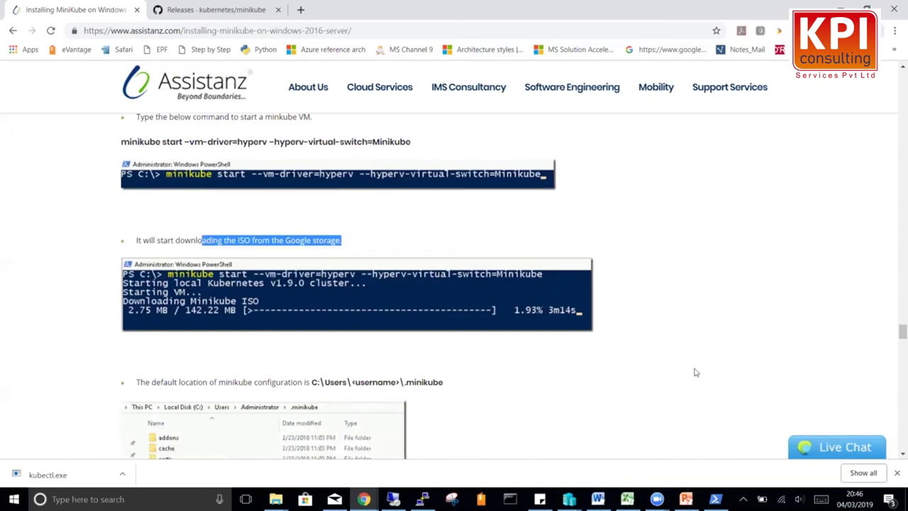
scroll(696, 373, down, 8)
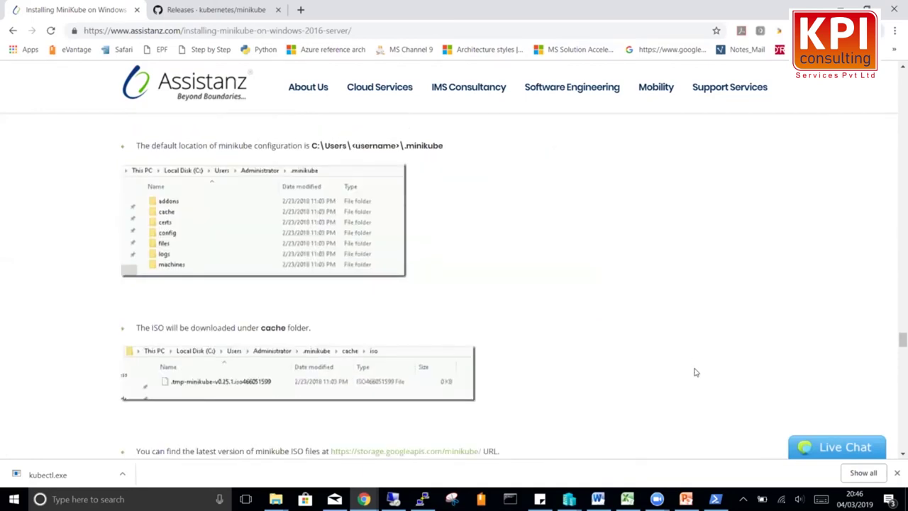
scroll(696, 373, down, 12)
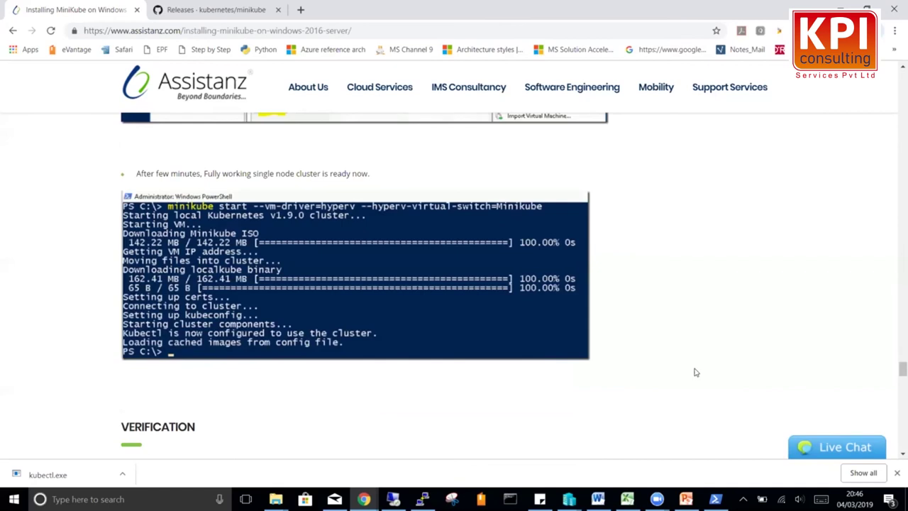
scroll(696, 373, down, 3)
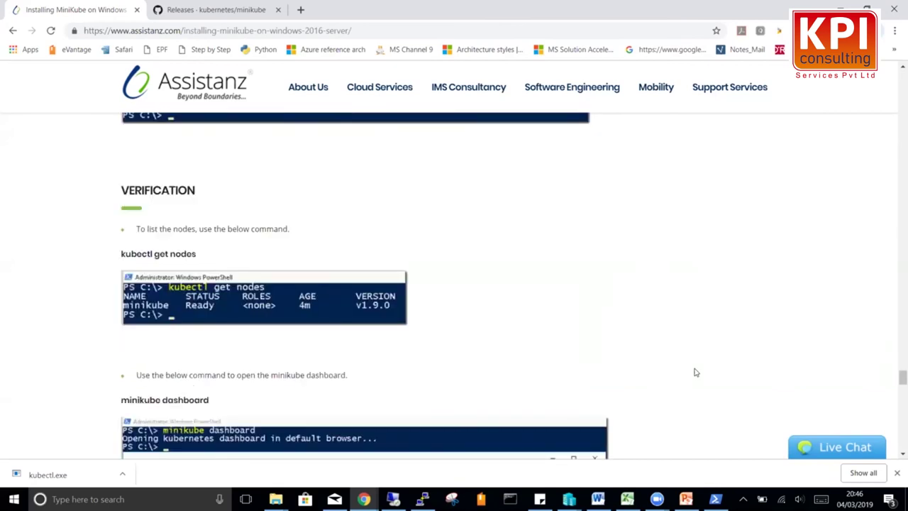
scroll(695, 372, down, 1)
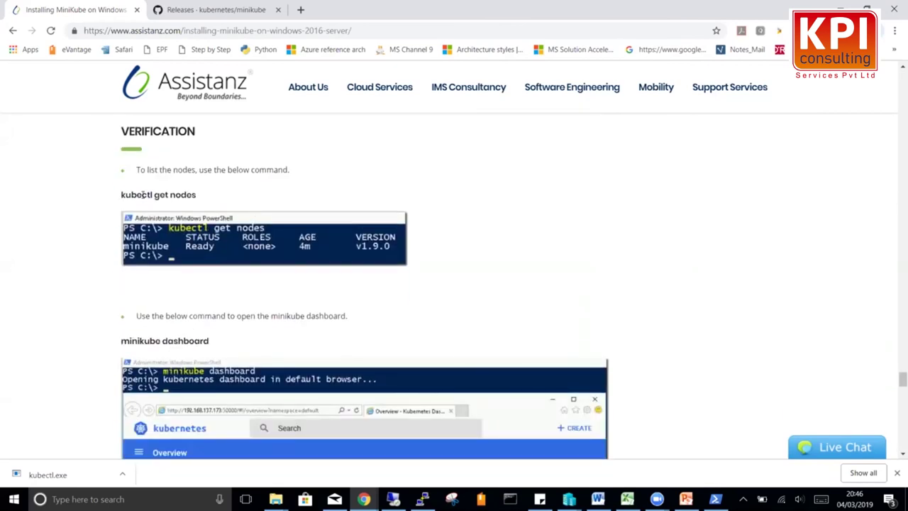
triple_click(196, 194)
click(132, 266)
Step: Scroll on to the final minikube dashboard step
scroll(424, 325, down, 4)
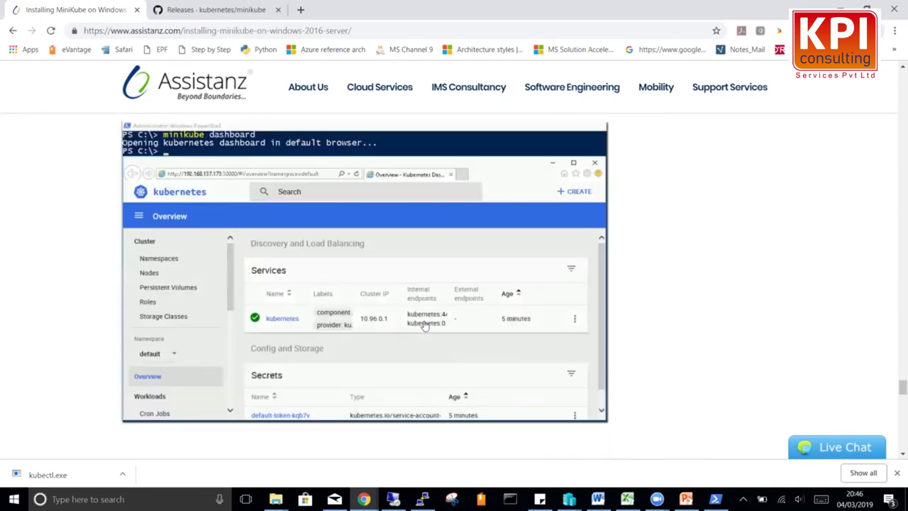
scroll(424, 325, down, 3)
scroll(424, 325, up, 3)
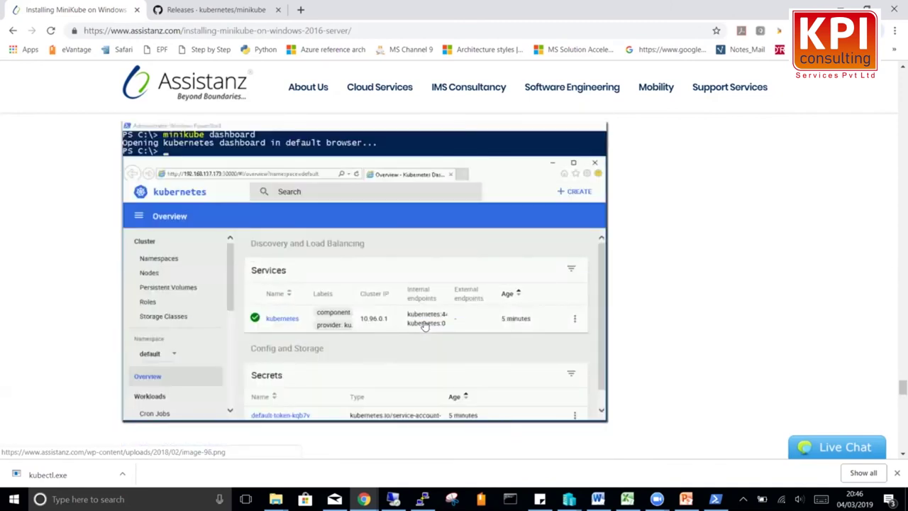
scroll(425, 325, up, 1)
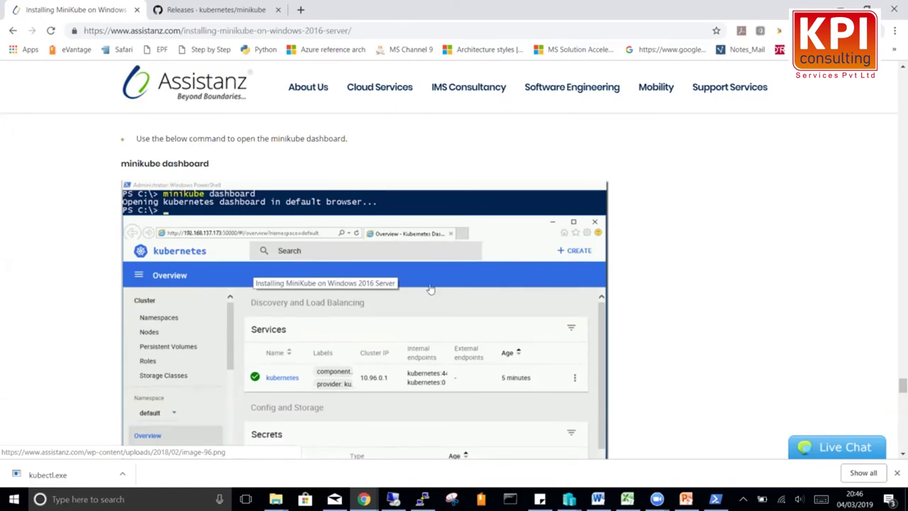
scroll(378, 297, down, 1)
scroll(283, 234, up, 1)
Step: Select the minikube dashboard command and scroll down to the Nodes status screenshot
triple_click(179, 163)
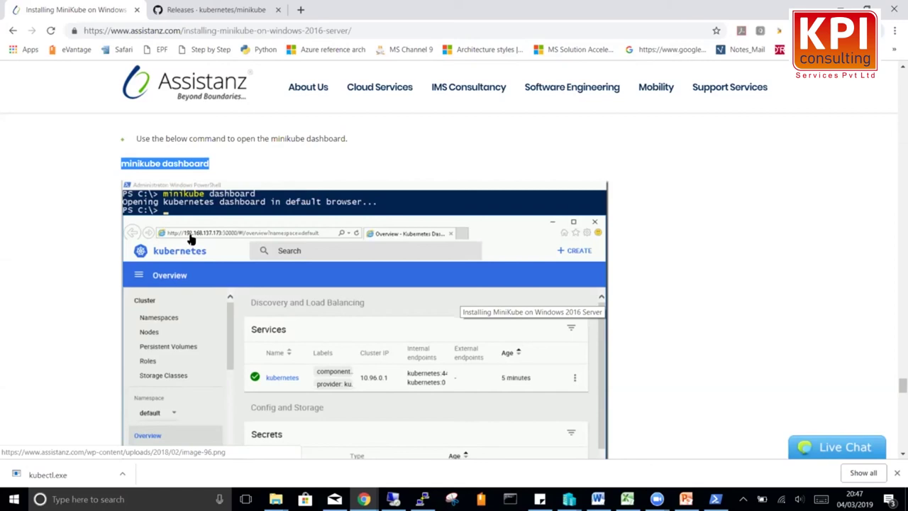
scroll(371, 340, down, 1)
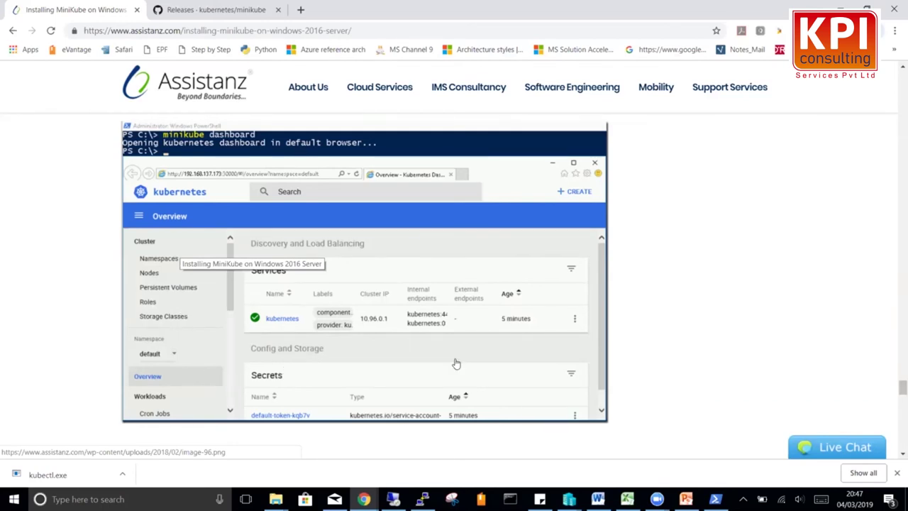
scroll(456, 365, down, 3)
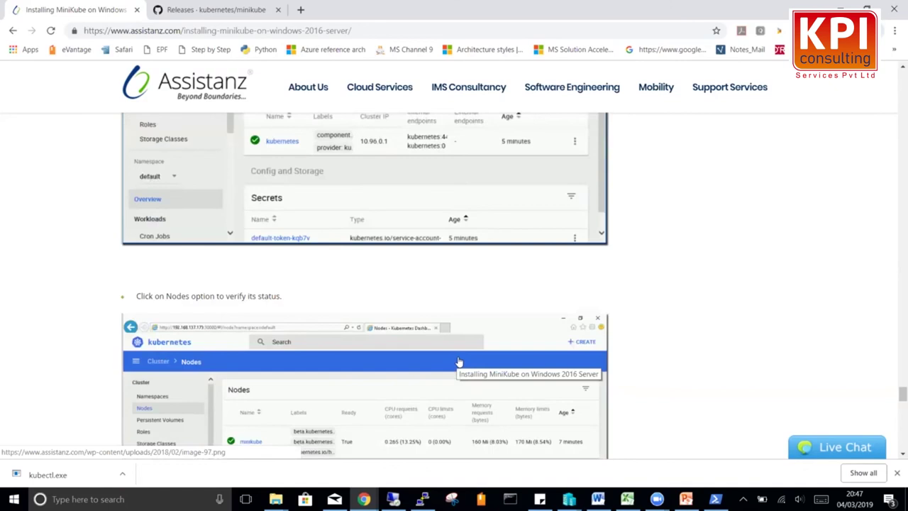
scroll(452, 332, down, 3)
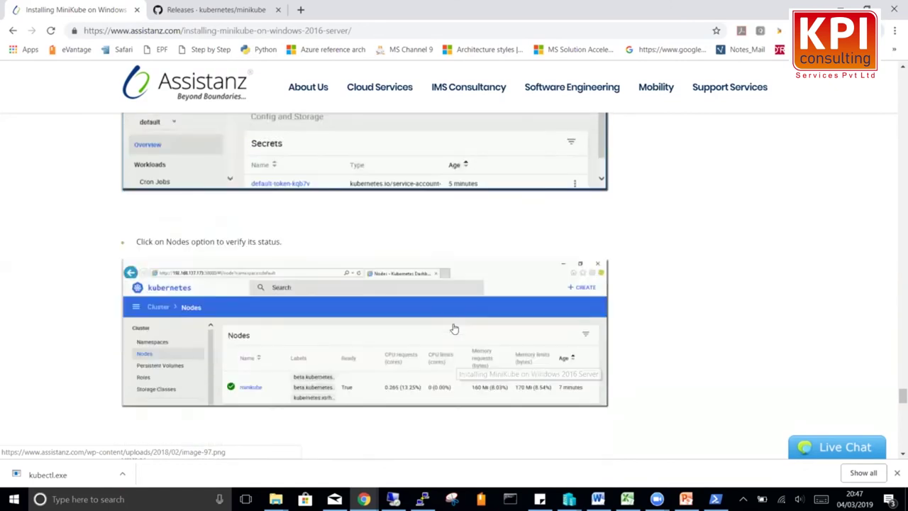
scroll(452, 331, down, 3)
Step: Scroll back to the top of the Installing MiniKube on Windows 2016 Server guide
scroll(452, 331, up, 15)
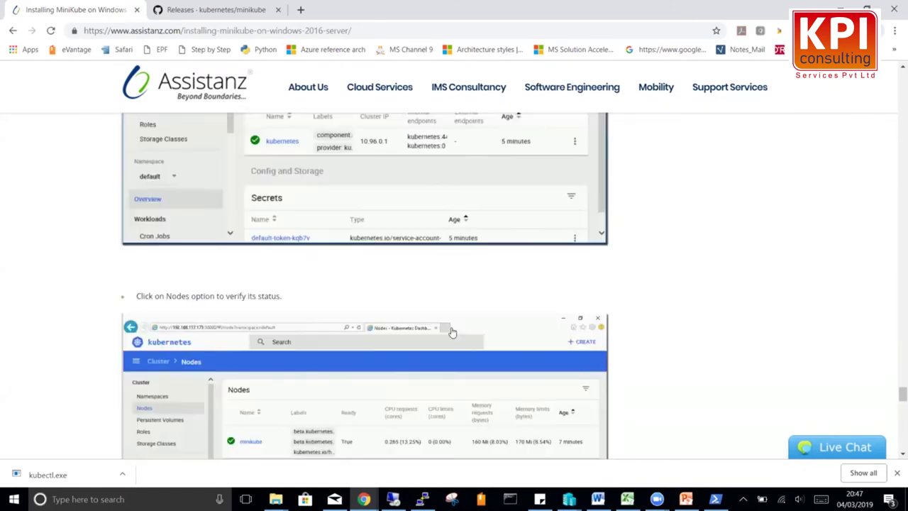
scroll(452, 331, up, 20)
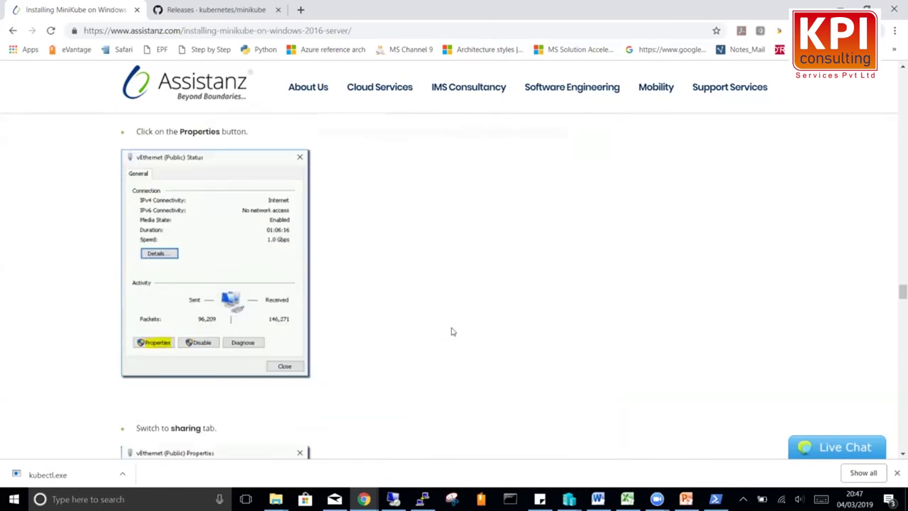
scroll(452, 332, up, 20)
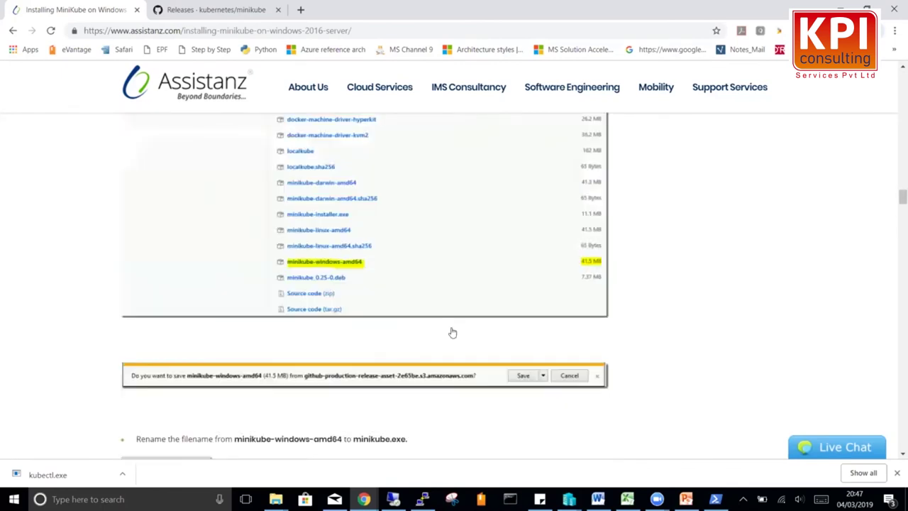
scroll(452, 332, up, 20)
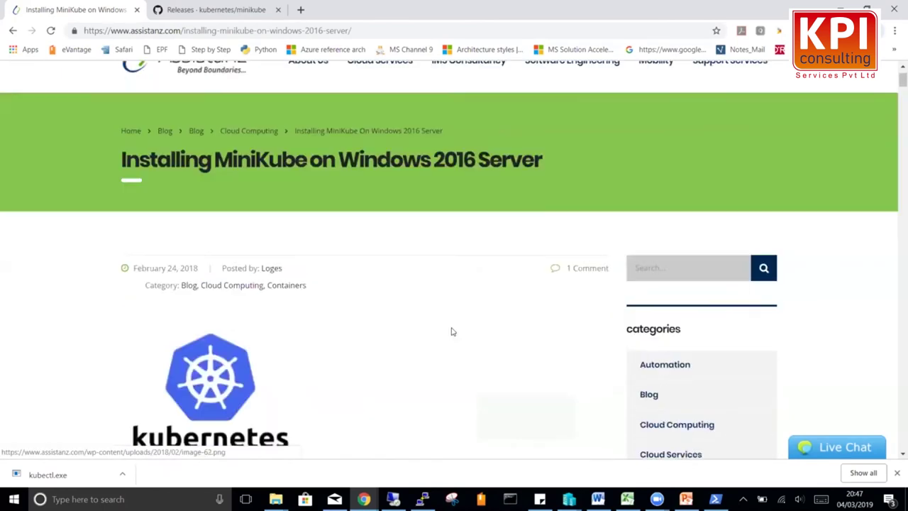